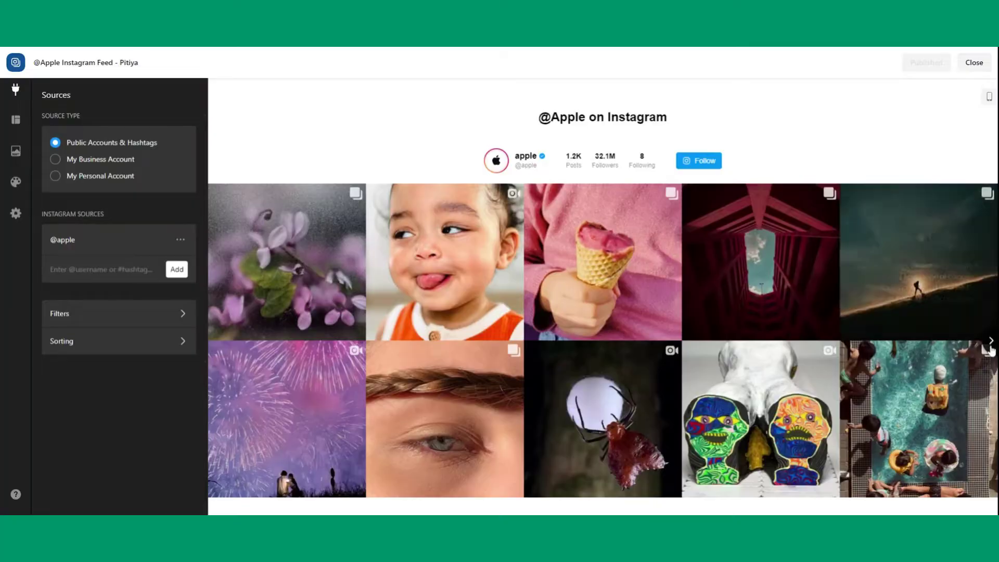
left_click(991, 345)
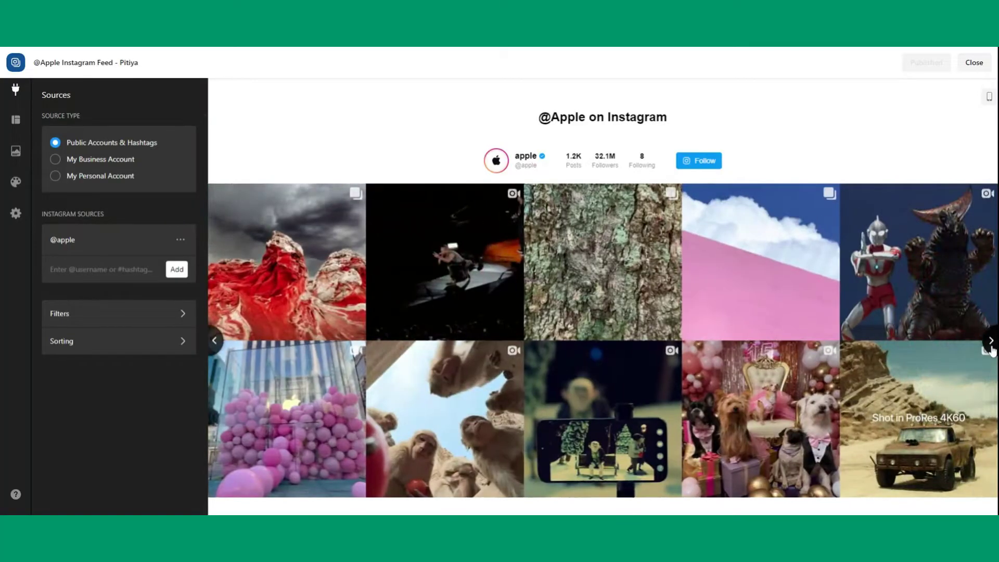
left_click(991, 348)
left_click(989, 96)
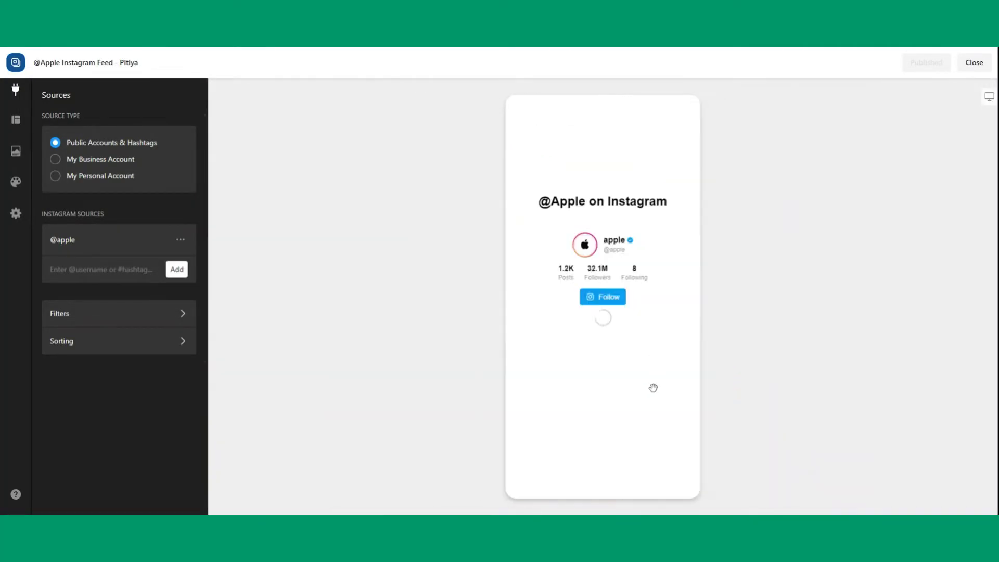
left_click(694, 365)
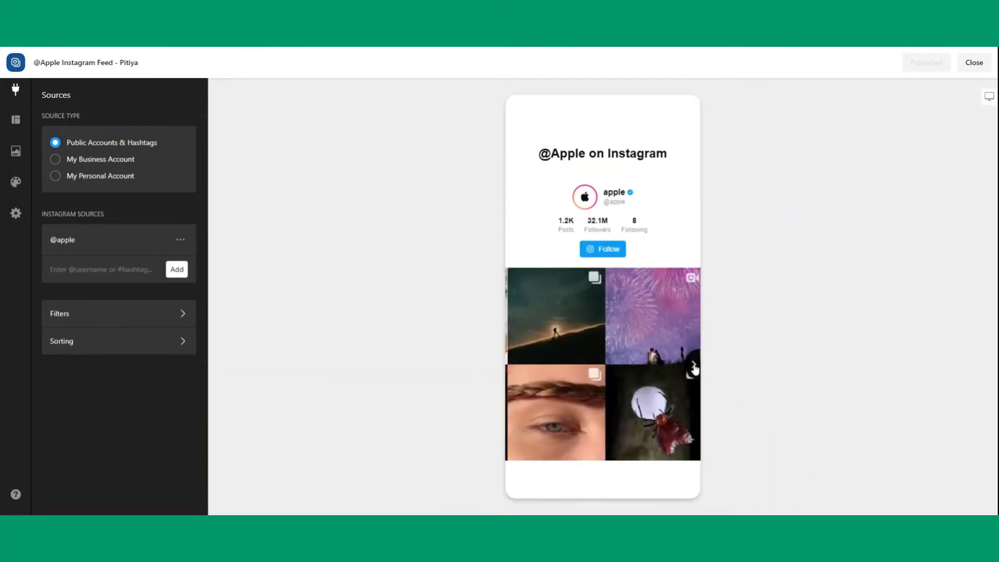
left_click(693, 367)
Open a post in the popup viewer, browse its carousel images, and close it
left_click(566, 323)
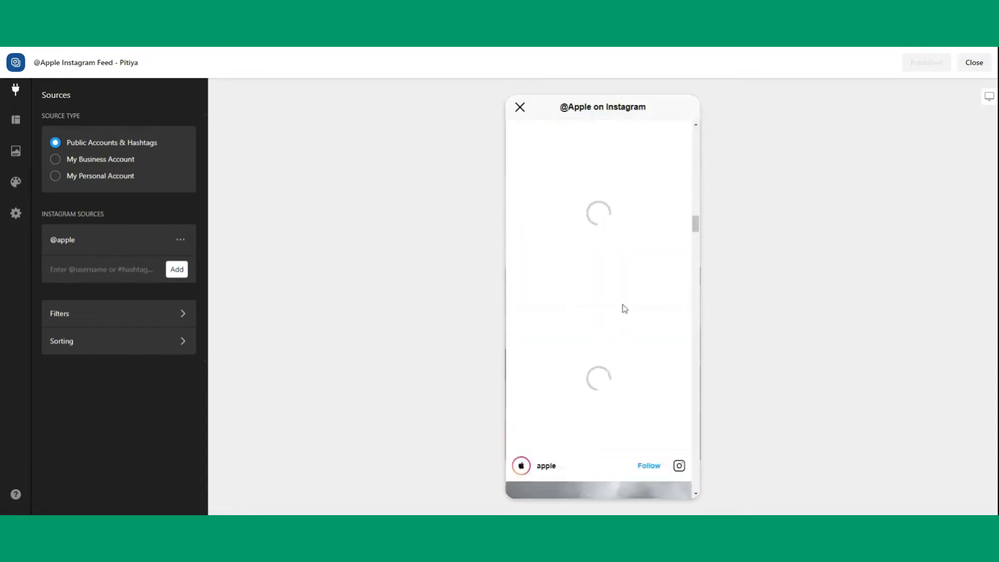
scroll(625, 330, "down", 10)
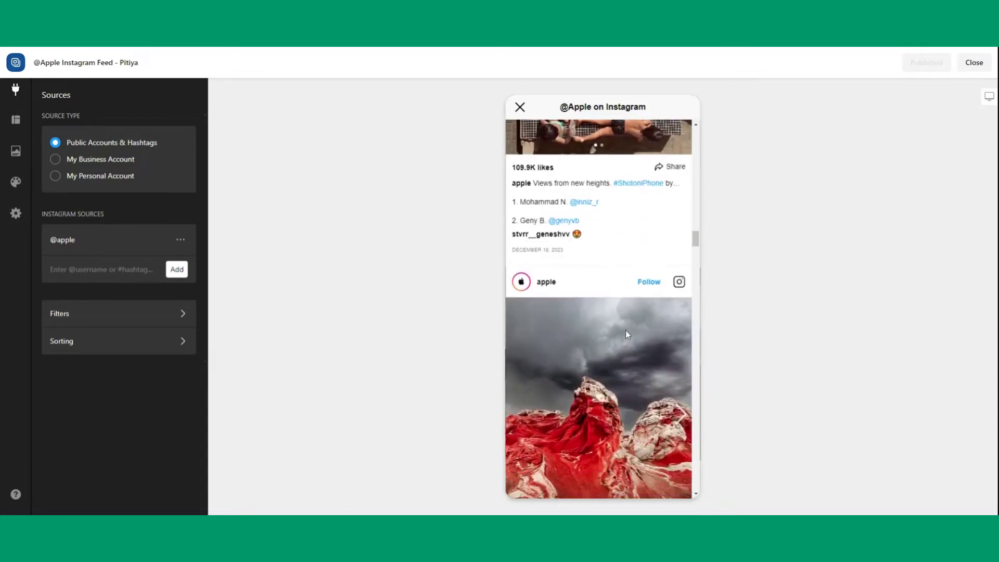
scroll(625, 330, "down", 2)
left_click(681, 208)
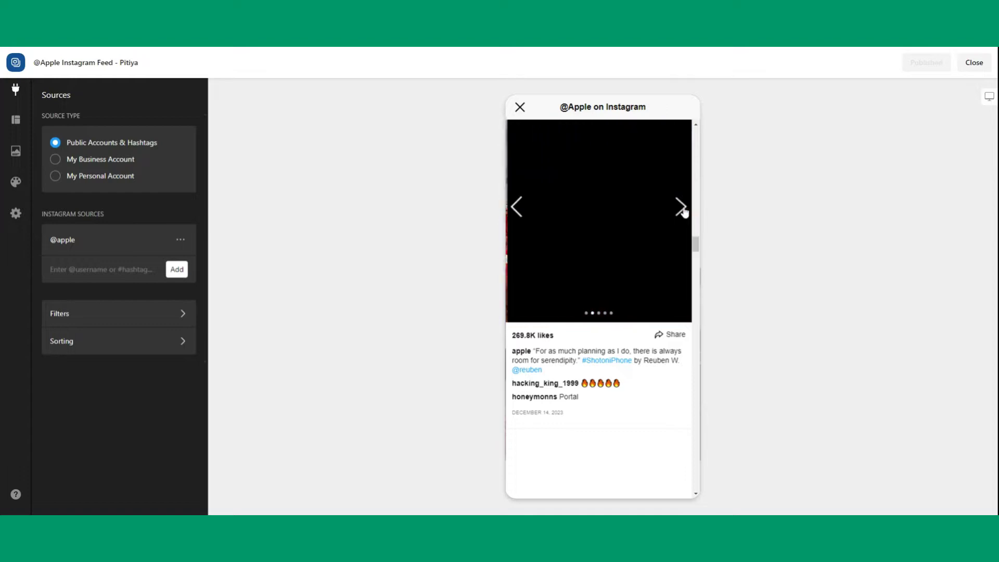
scroll(589, 323, "down", 12)
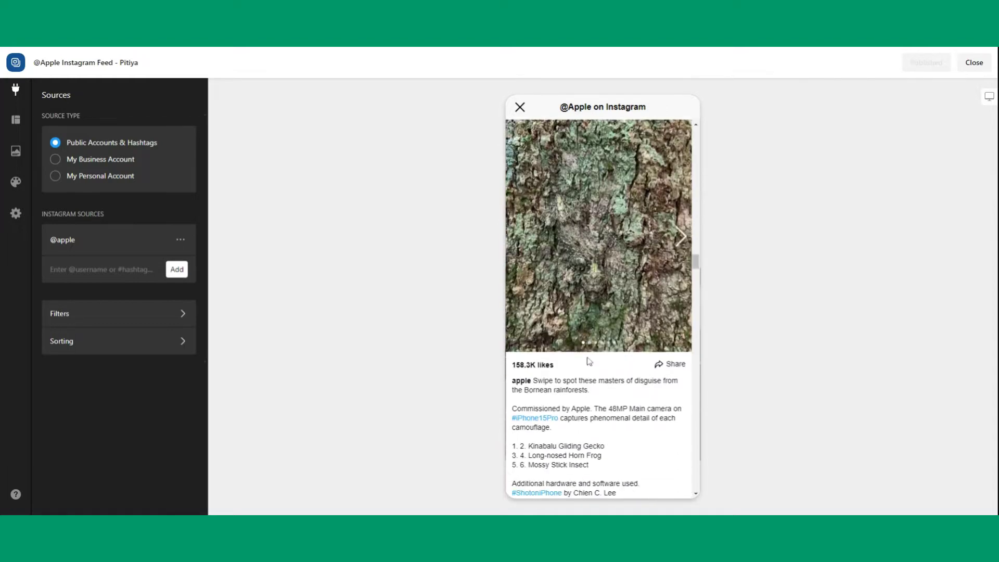
scroll(588, 361, "up", 4)
left_click(519, 107)
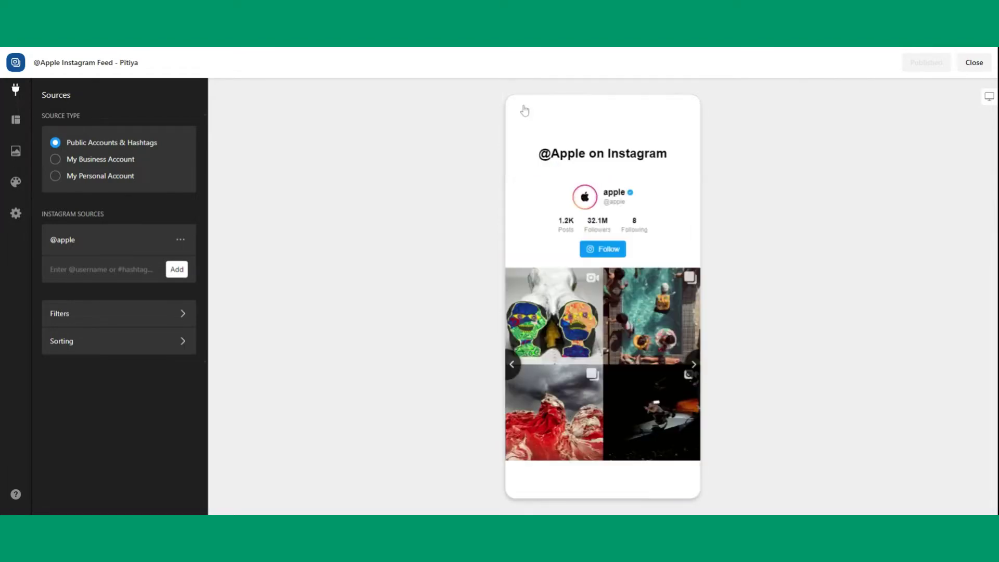
Return to the desktop preview and bring up the Layout settings
left_click(989, 96)
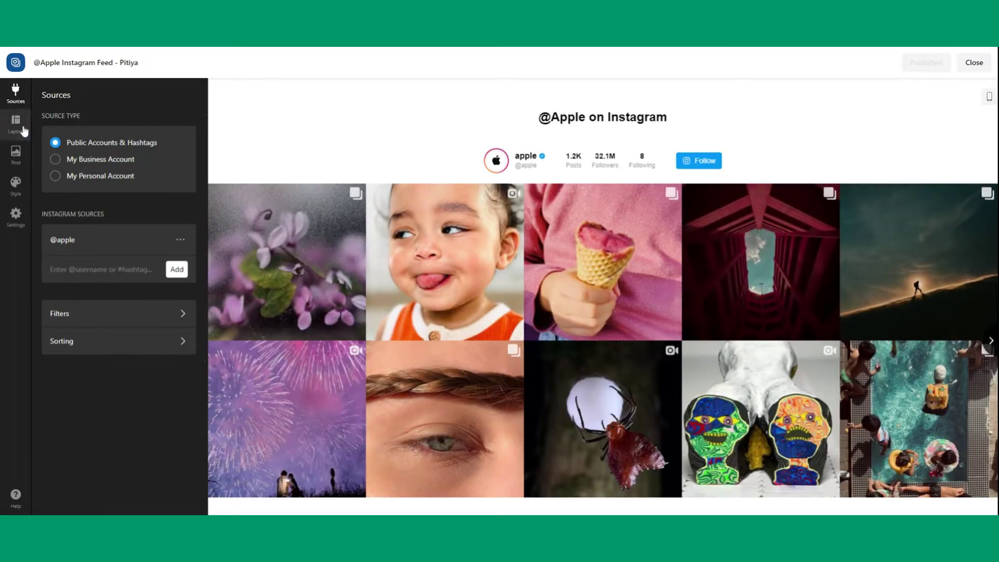
left_click(16, 125)
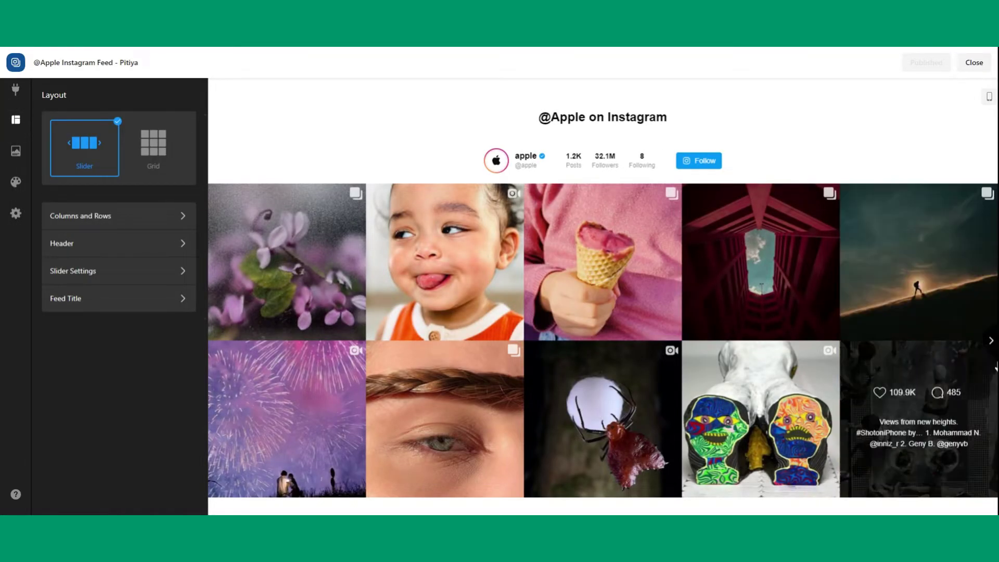
left_click(991, 342)
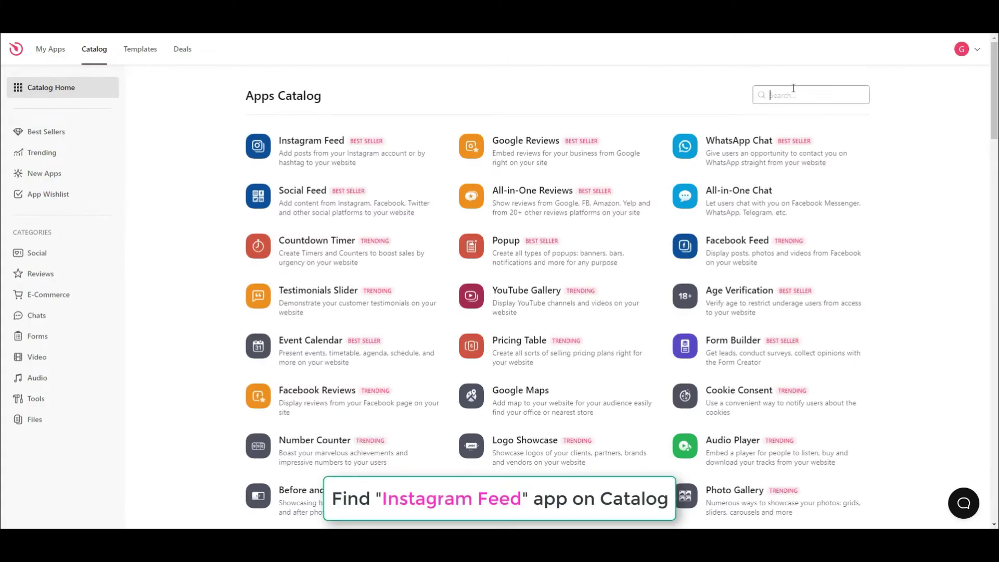
Search the app catalog for 'ins'
type("ins")
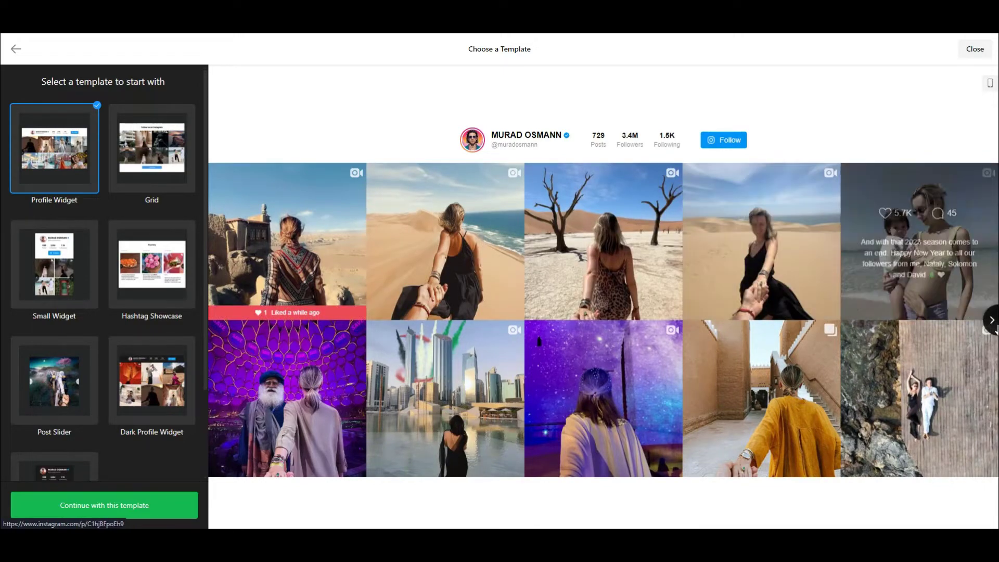
left_click(992, 321)
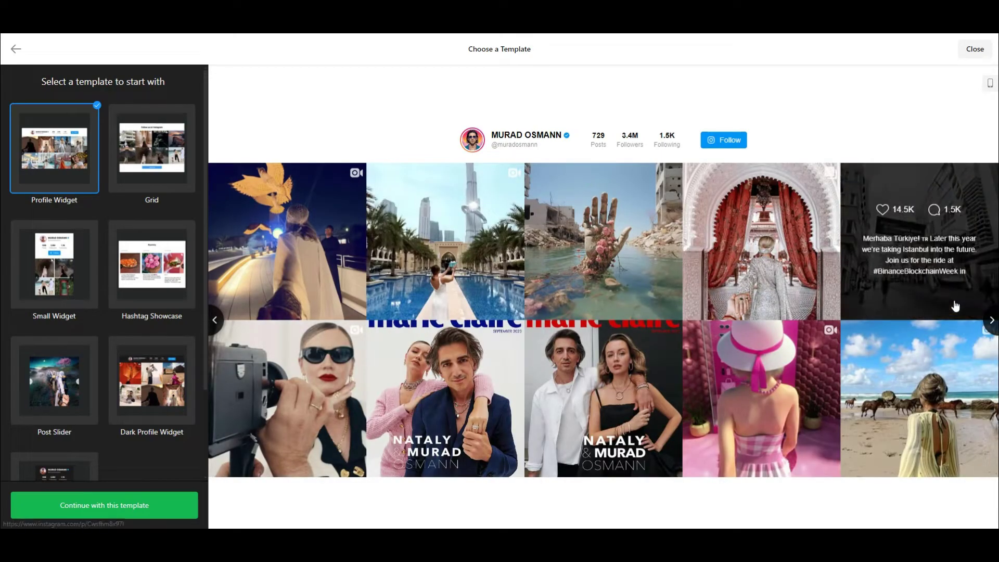
left_click(936, 270)
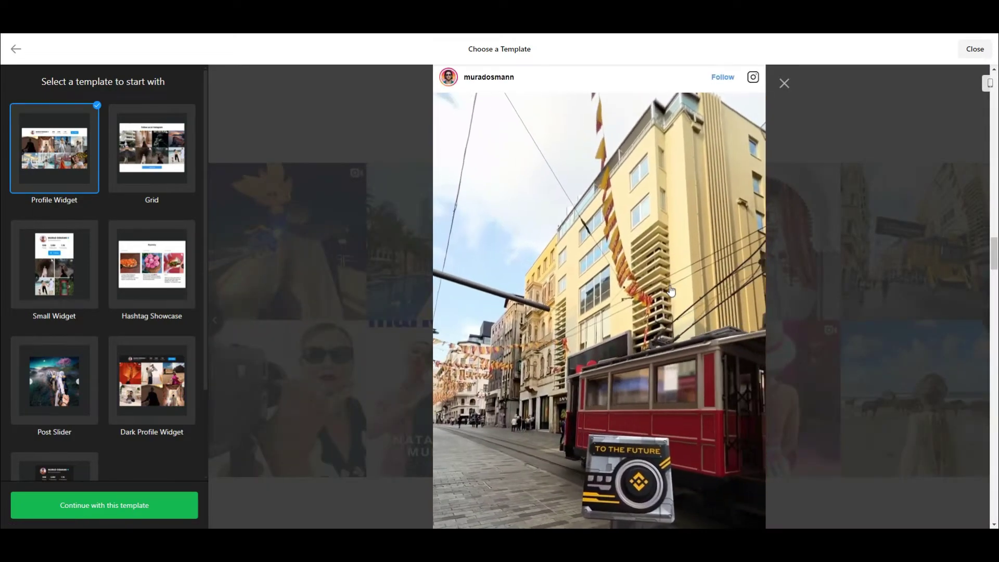
scroll(670, 290, "down", 10)
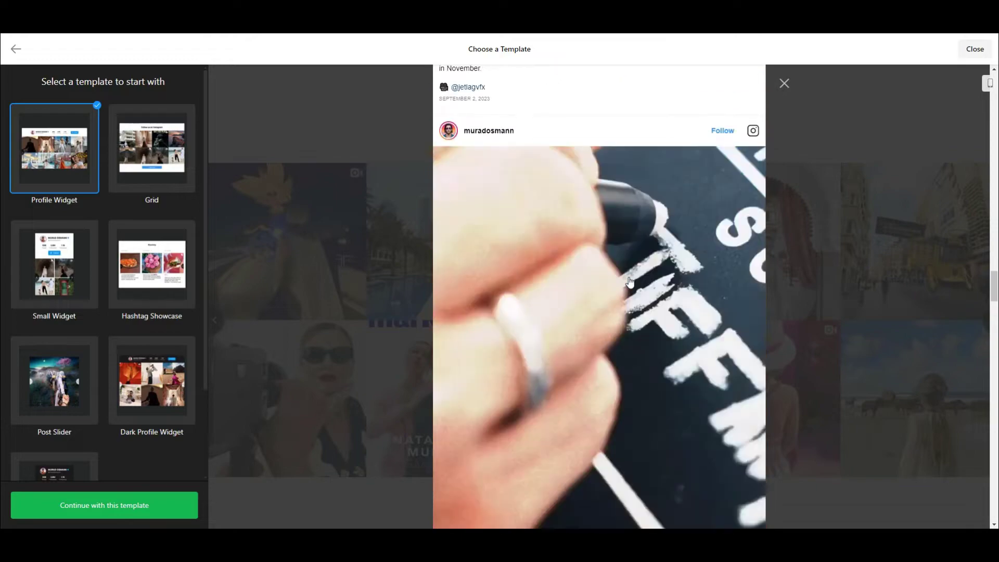
scroll(629, 282, "down", 3)
scroll(629, 283, "down", 15)
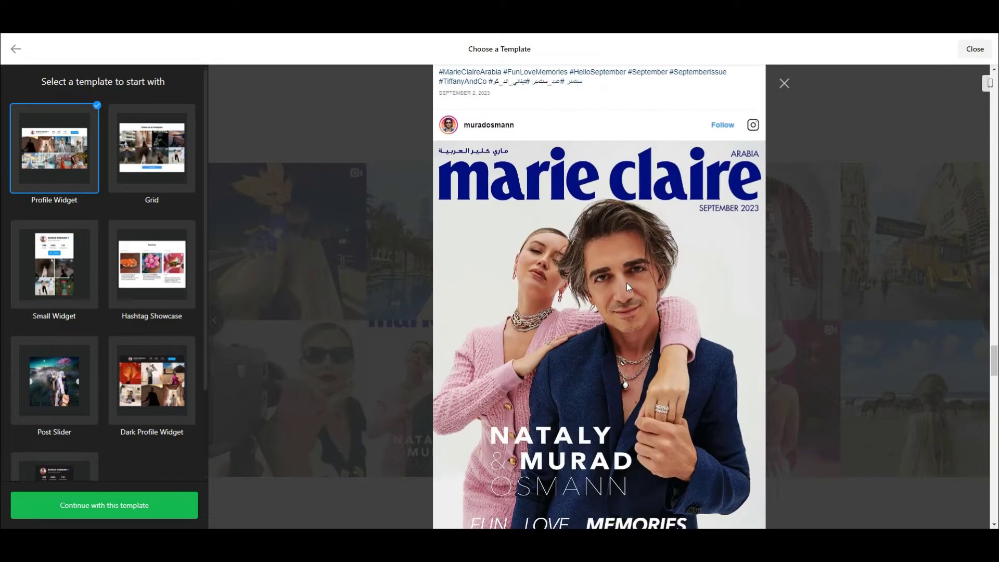
scroll(625, 276, "down", 8)
left_click(893, 214)
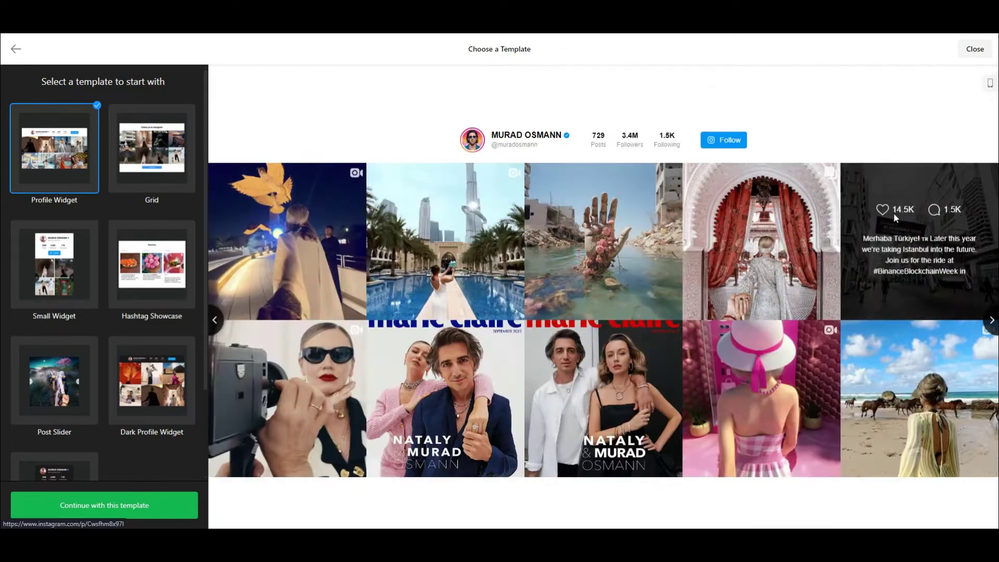
left_click(990, 84)
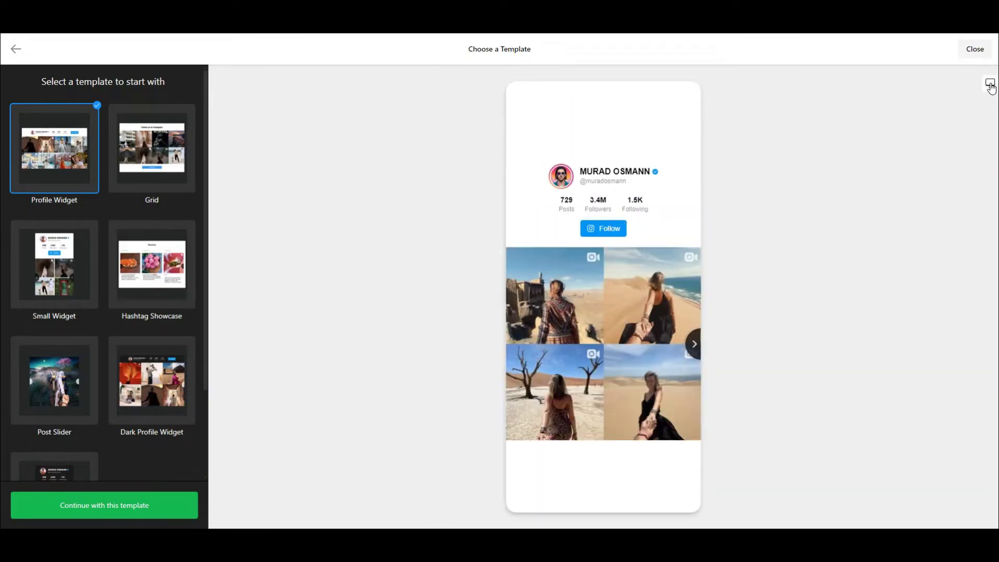
left_click(695, 344)
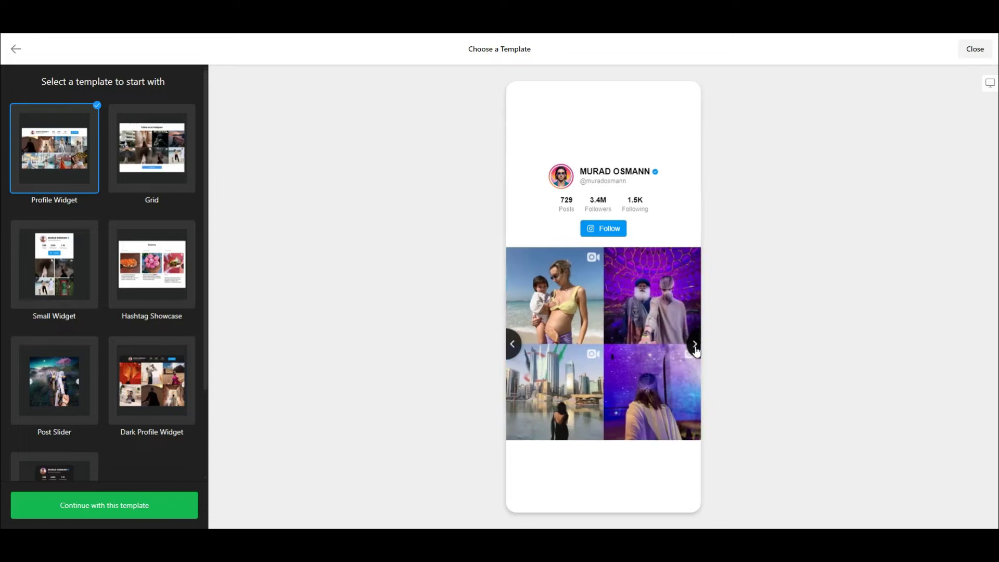
left_click(693, 345)
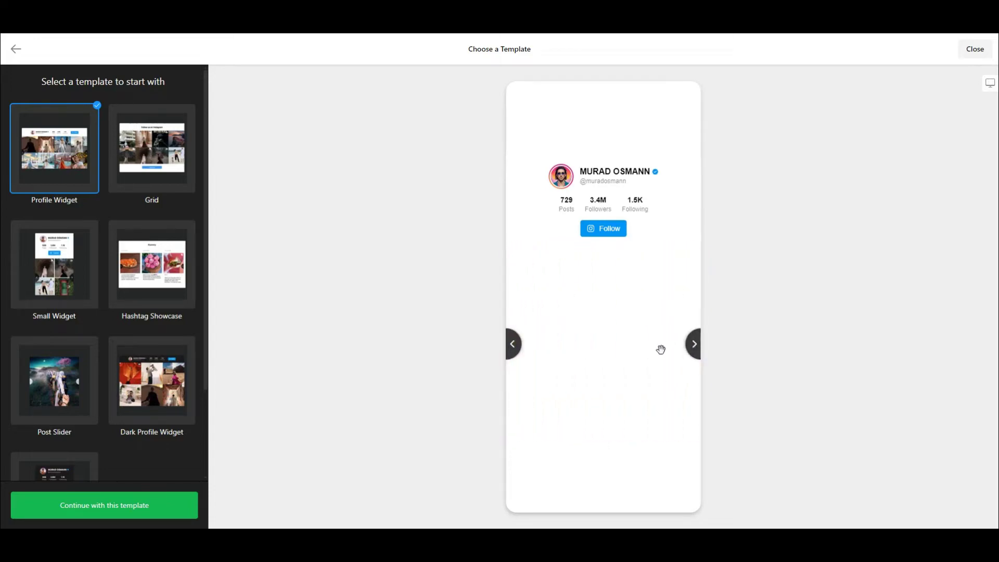
left_click(512, 347)
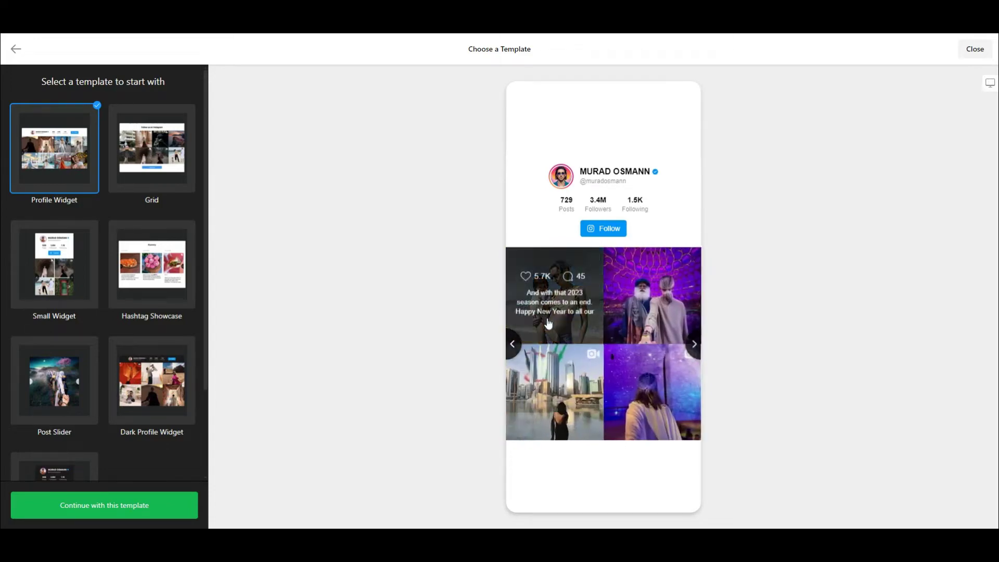
left_click(990, 81)
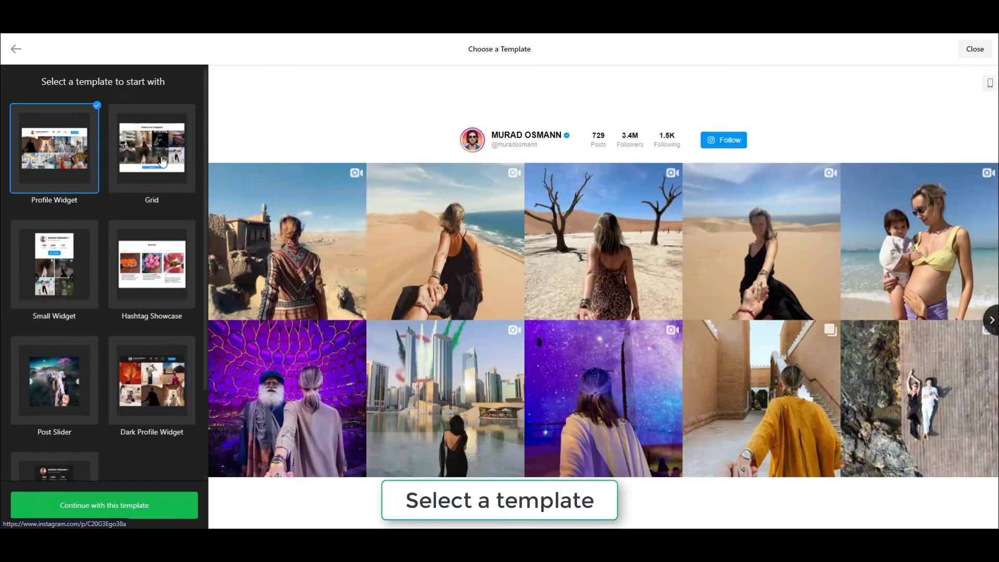
Preview the Grid and Small Widget templates, loading and sliding through their posts
left_click(161, 161)
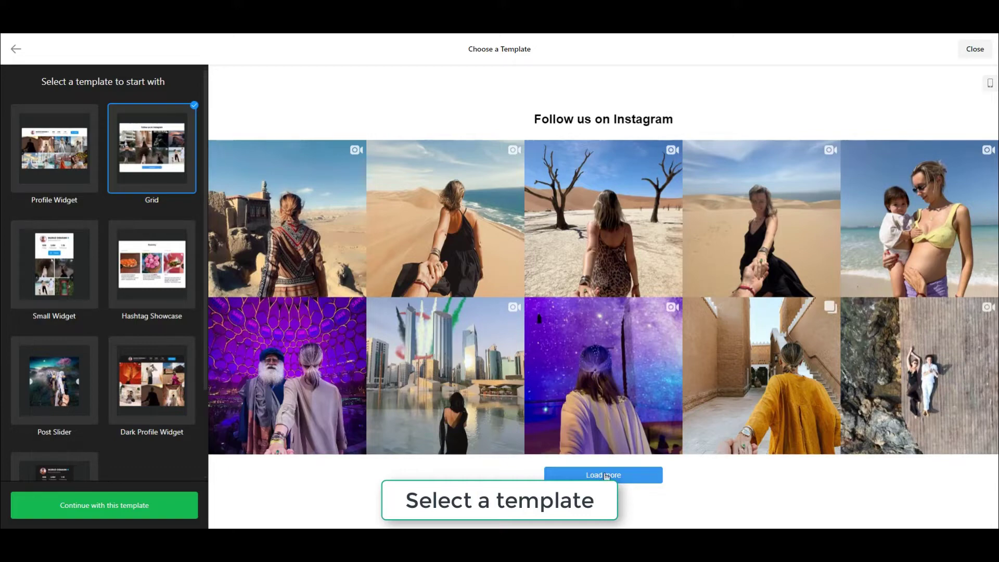
left_click(603, 474)
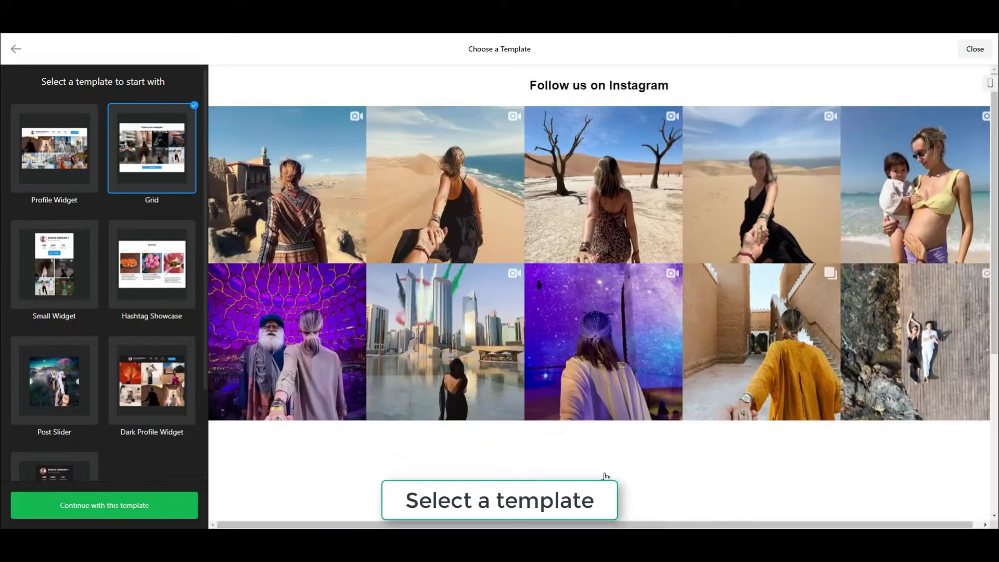
scroll(570, 438, "down", 5)
scroll(571, 437, "up", 5)
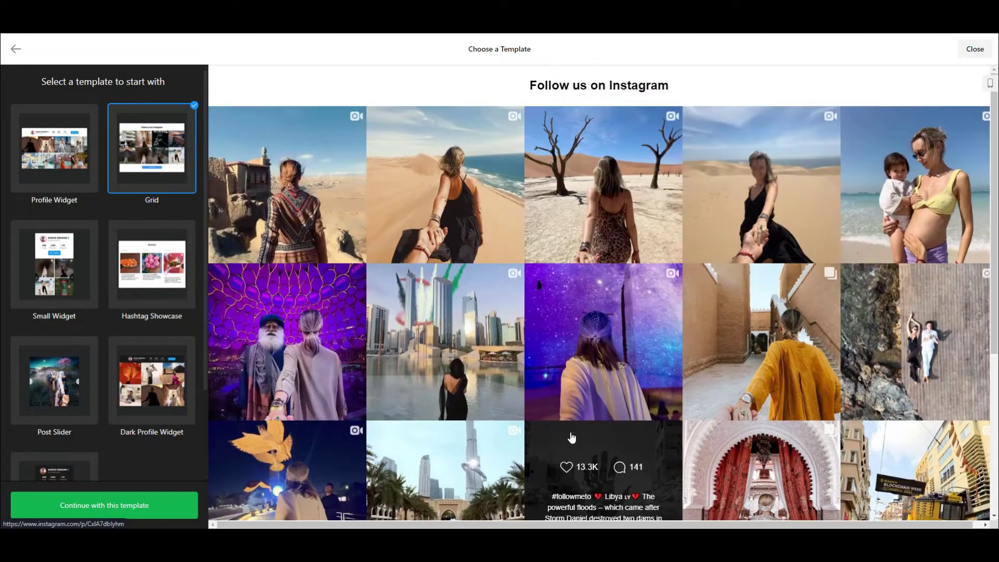
left_click(77, 286)
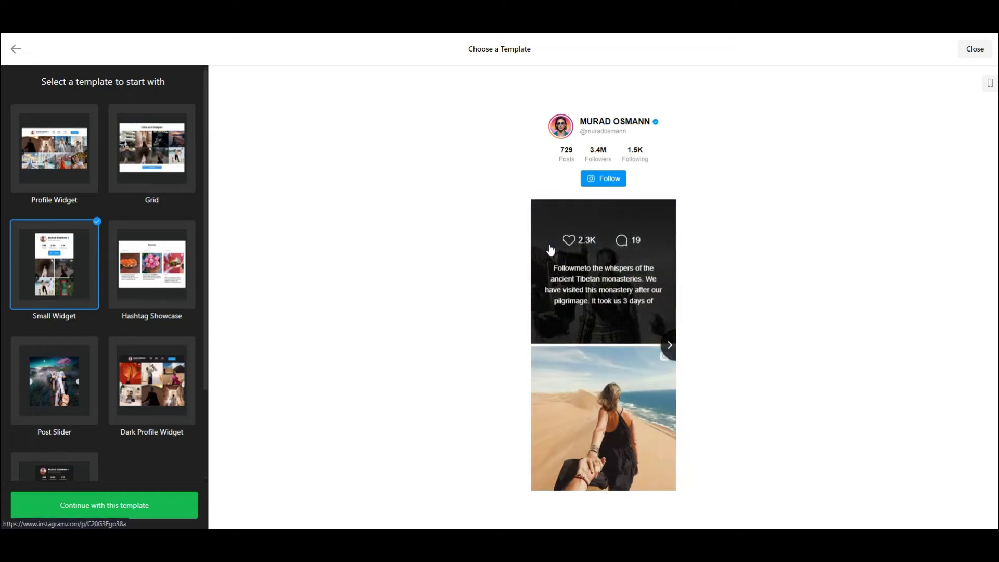
left_click(671, 346)
left_click(672, 347)
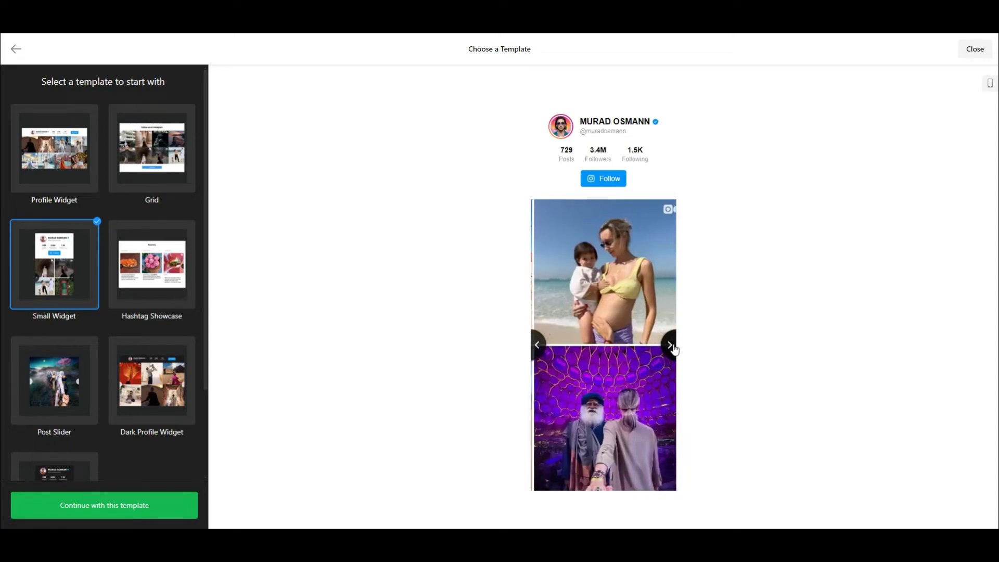
Select the Hashtag Showcase template and page through its #yummy photo carousel
left_click(117, 284)
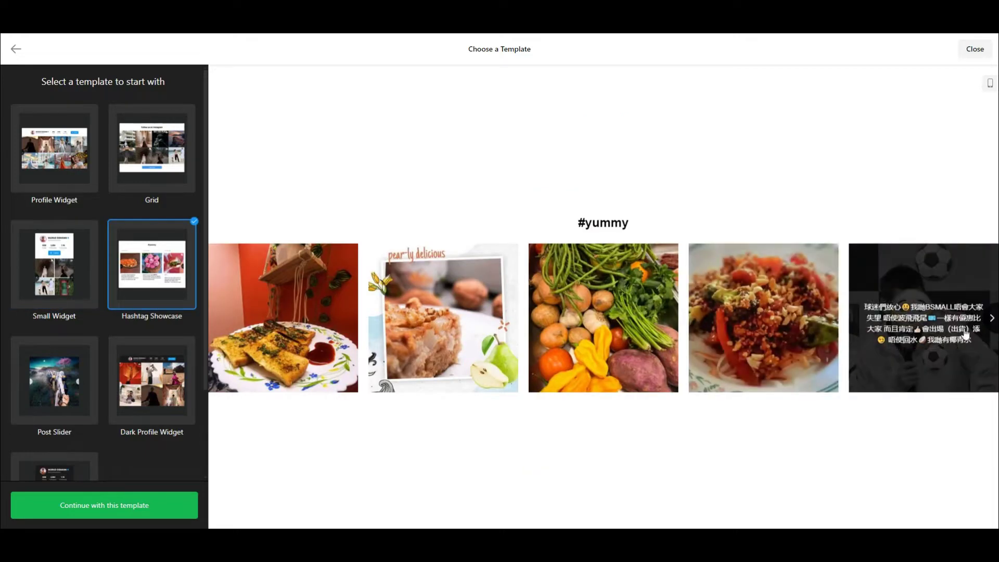
left_click(993, 325)
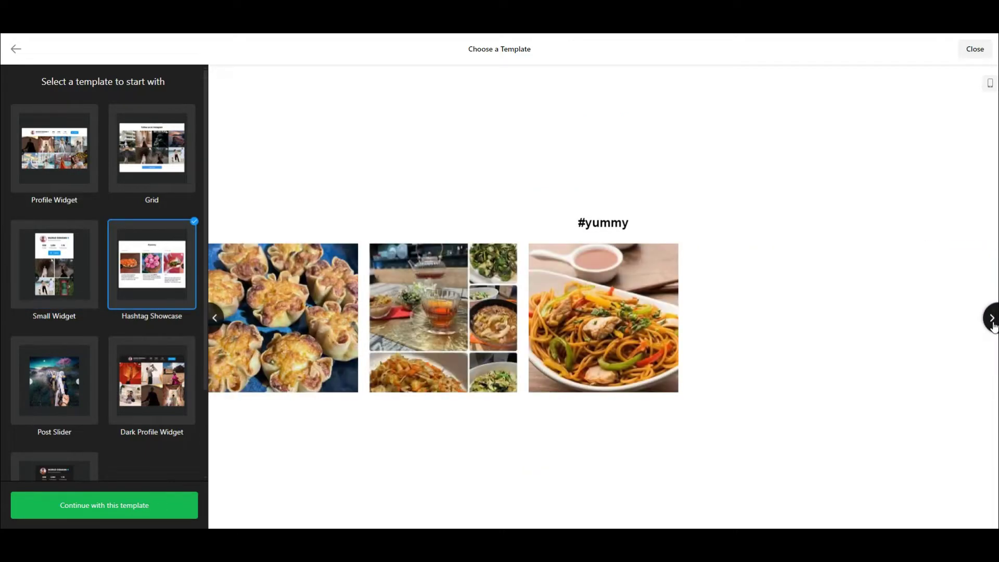
left_click(992, 319)
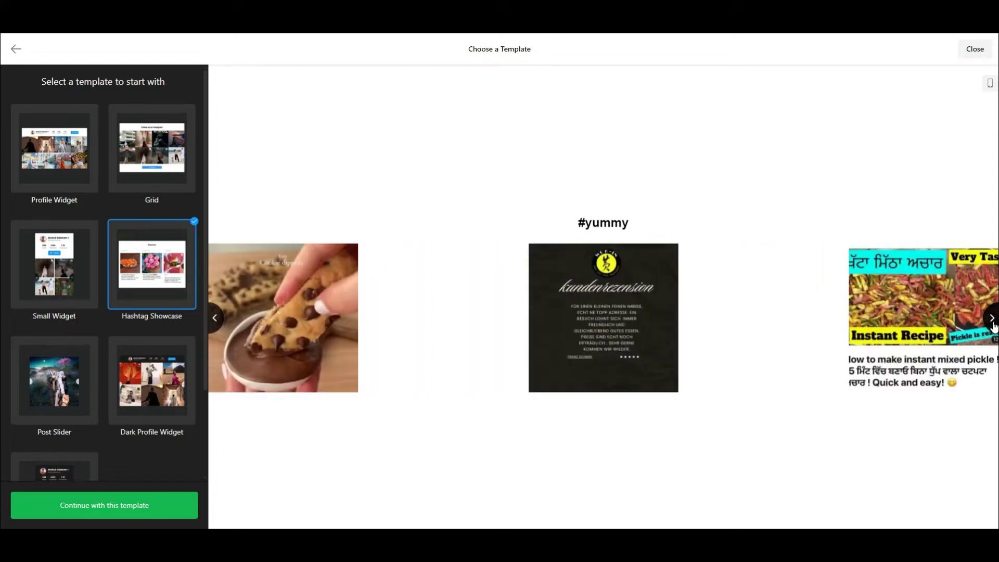
left_click(991, 319)
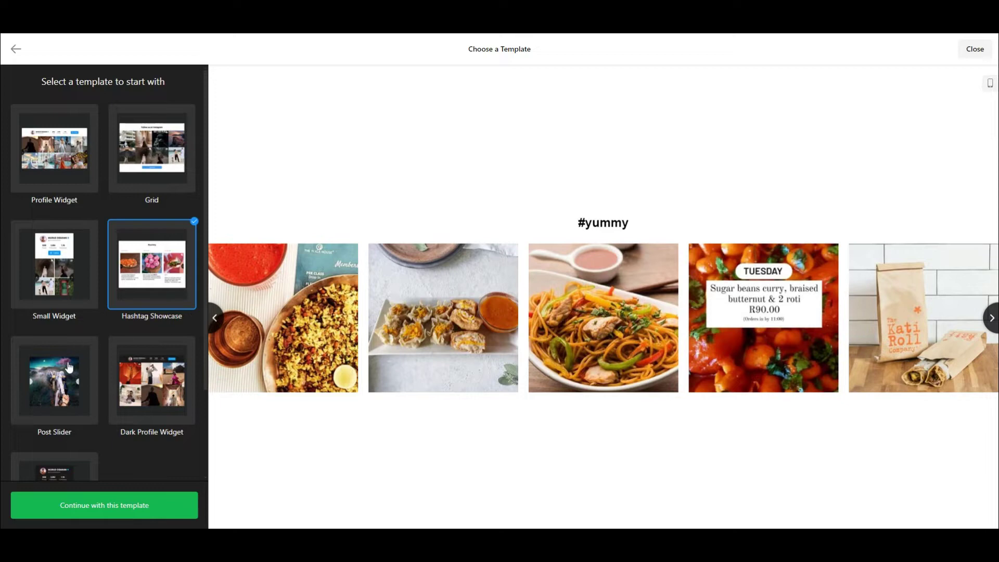
Preview the Post Slider, Dark Profile Widget and Dark Small Widget templates, paging their posts
left_click(69, 367)
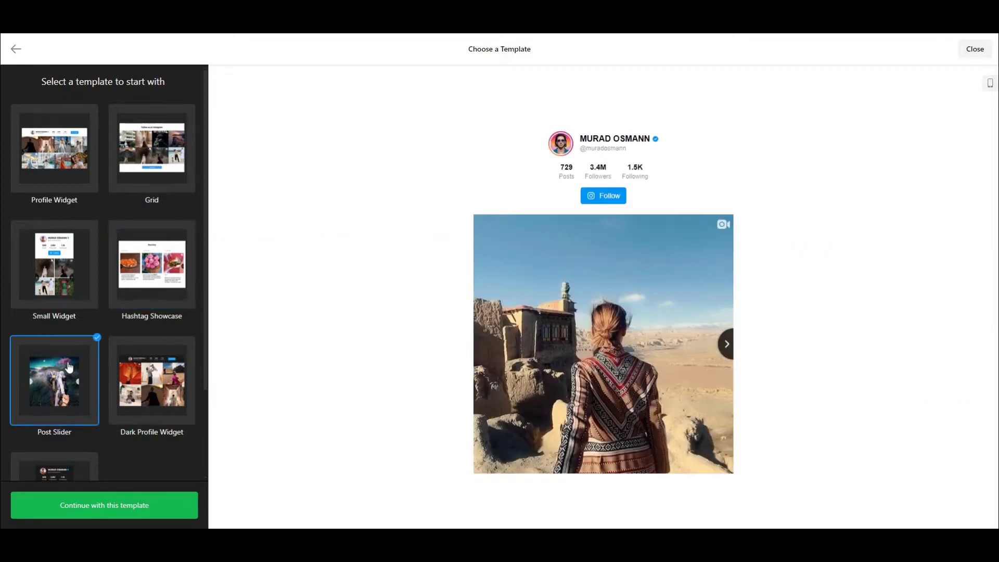
left_click(726, 344)
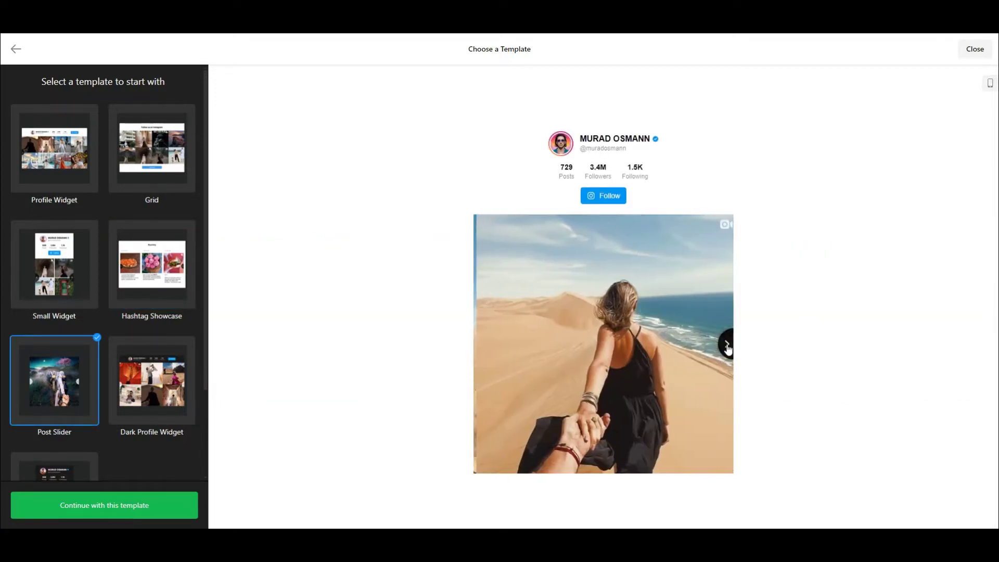
left_click(727, 346)
left_click(167, 393)
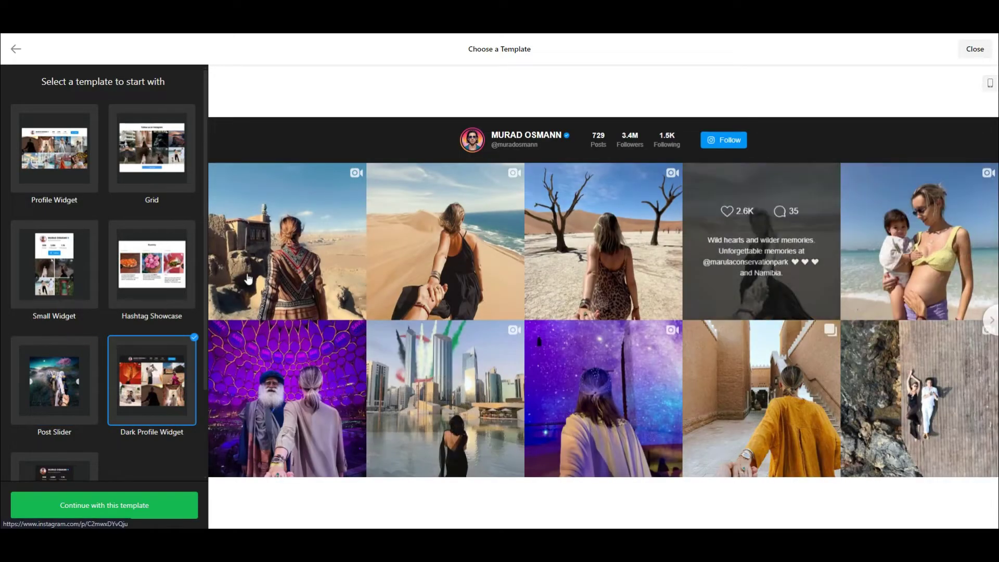
scroll(63, 414, "down", 2)
left_click(54, 385)
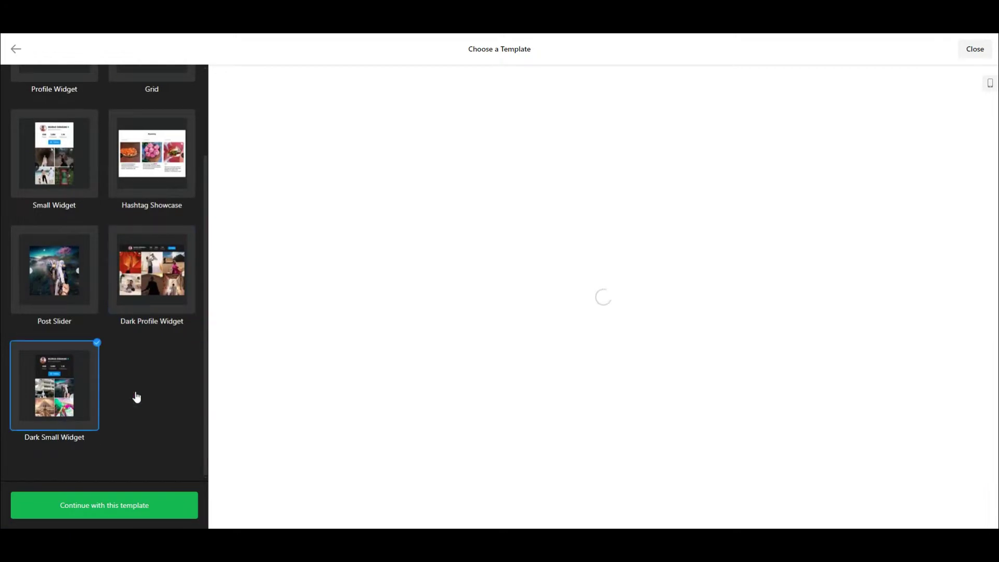
left_click(670, 346)
left_click(670, 348)
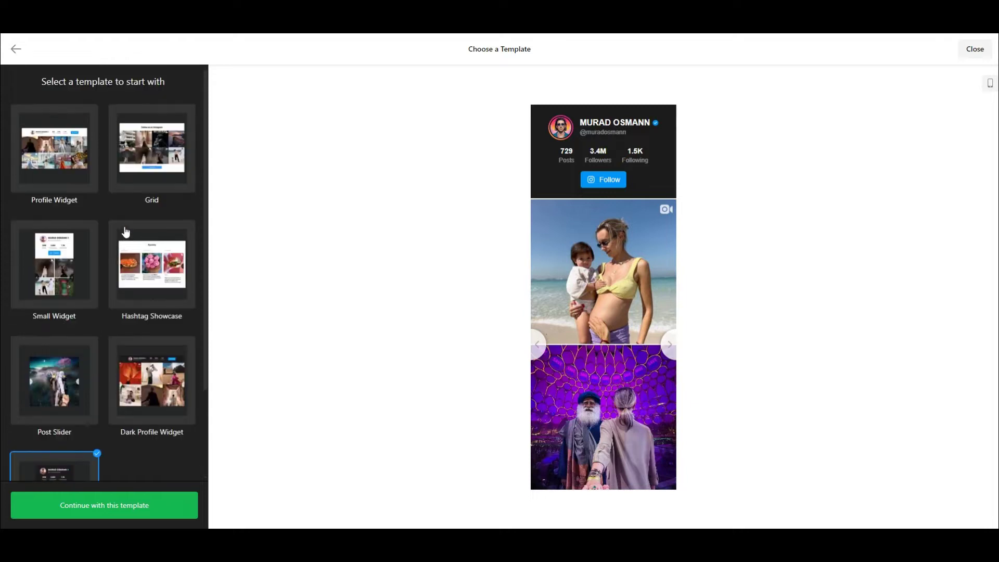
View the Dark Small Widget at mobile size and inspect one post enlarged
left_click(989, 81)
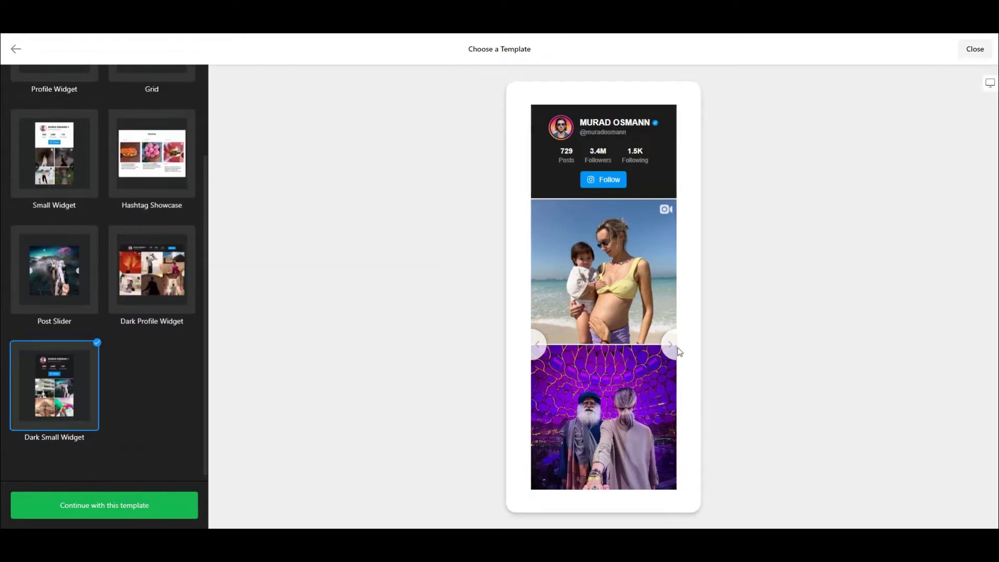
left_click(670, 345)
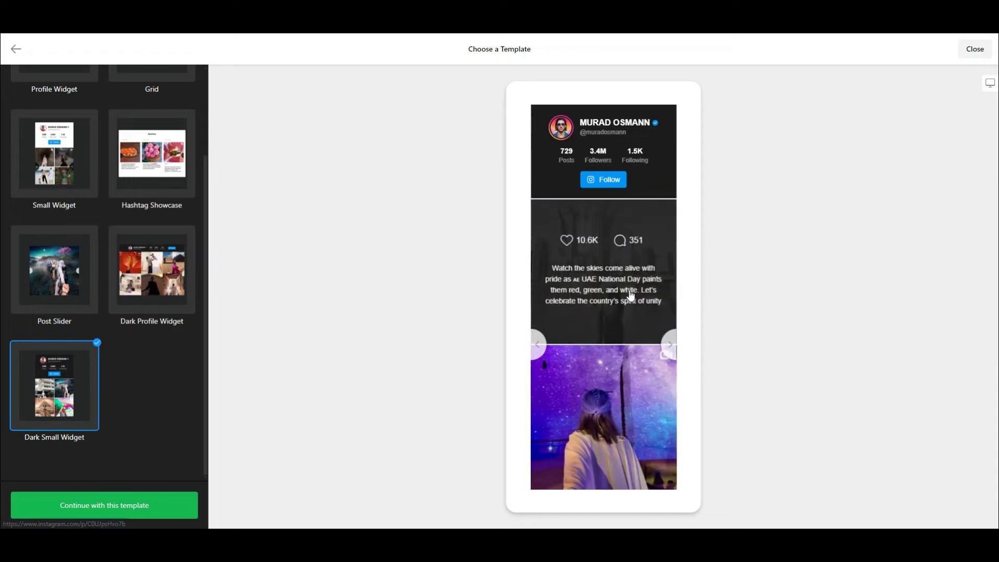
left_click(630, 295)
scroll(629, 299, "down", 10)
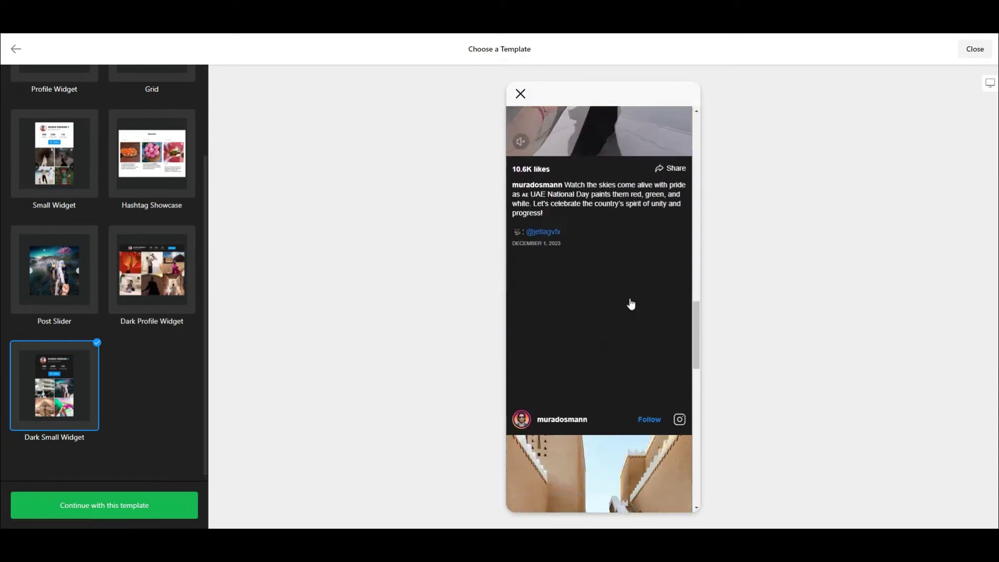
scroll(630, 304, "down", 12)
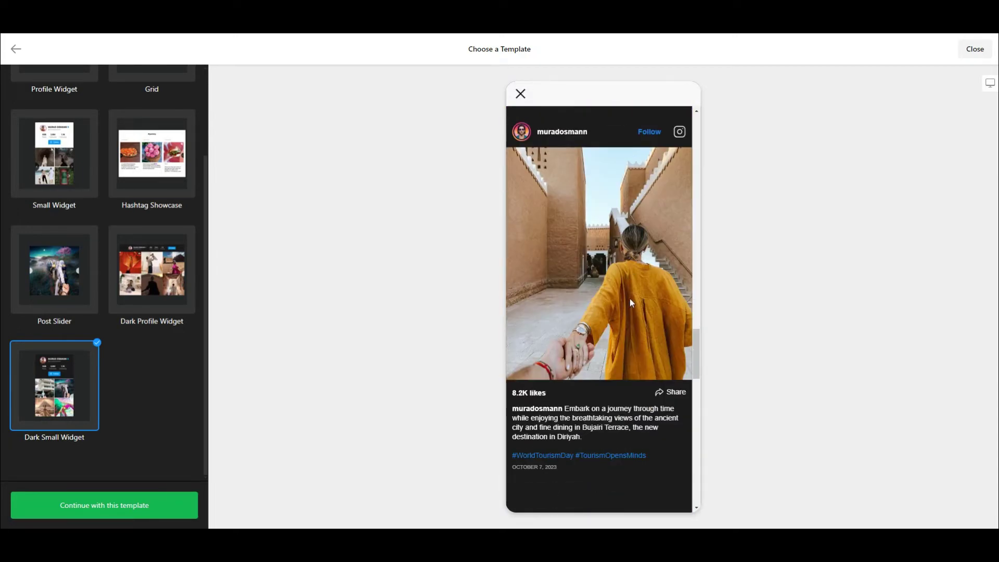
scroll(630, 303, "down", 6)
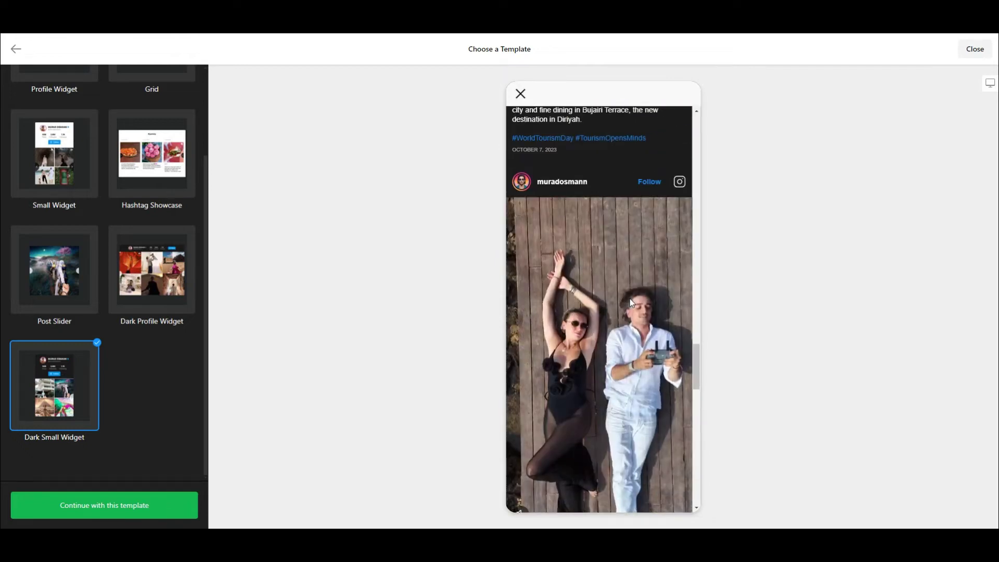
scroll(630, 298, "down", 8)
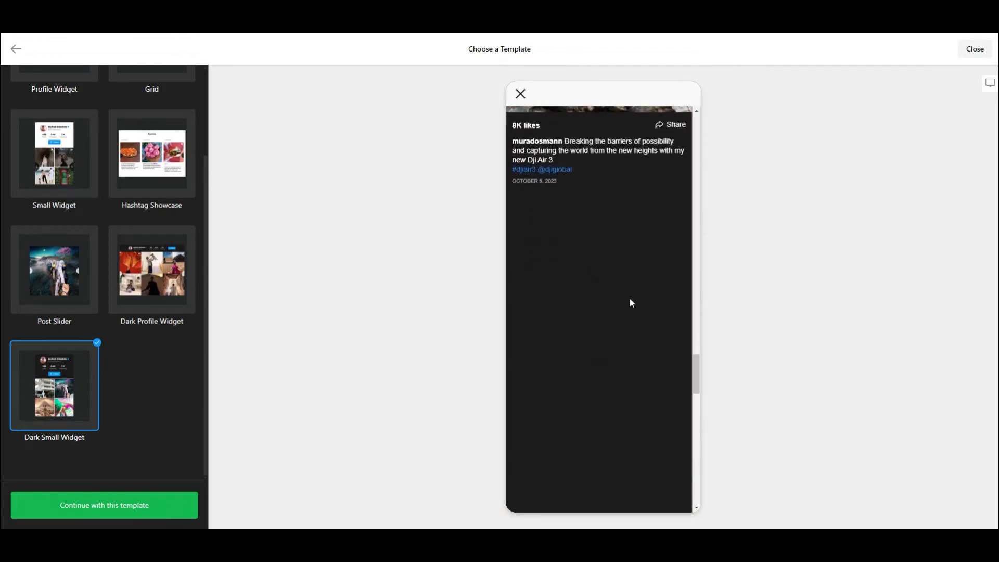
scroll(630, 303, "down", 8)
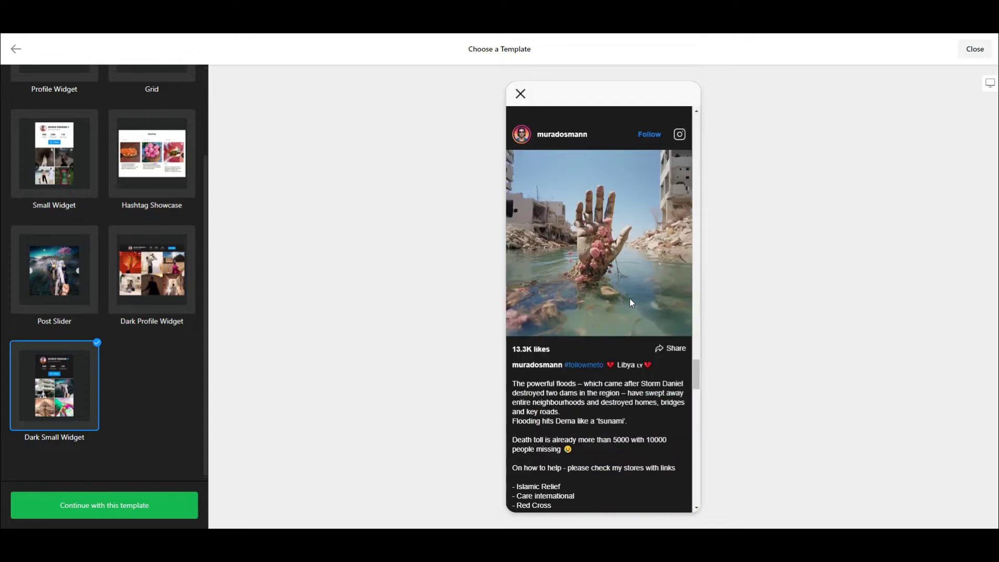
scroll(629, 298, "down", 10)
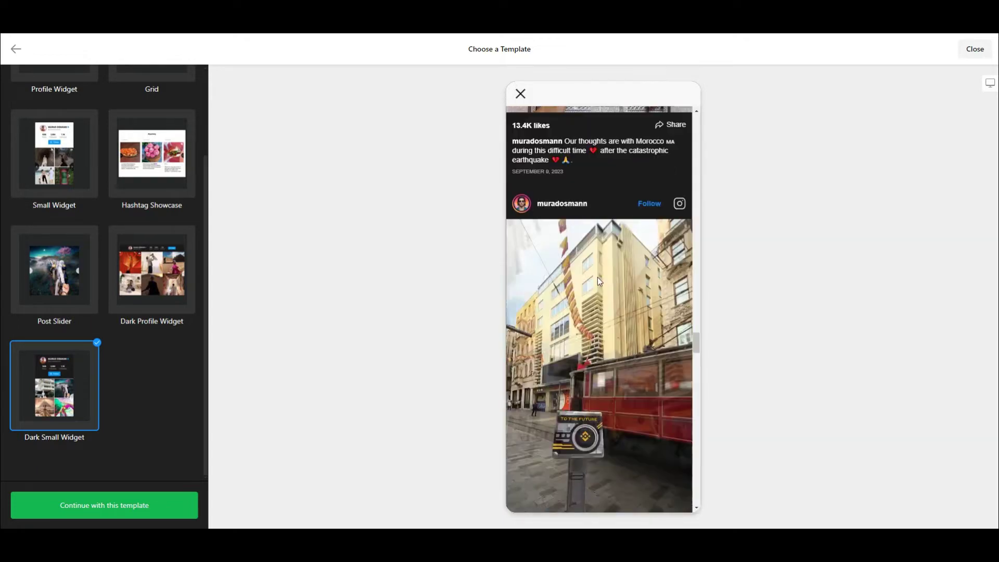
left_click(520, 94)
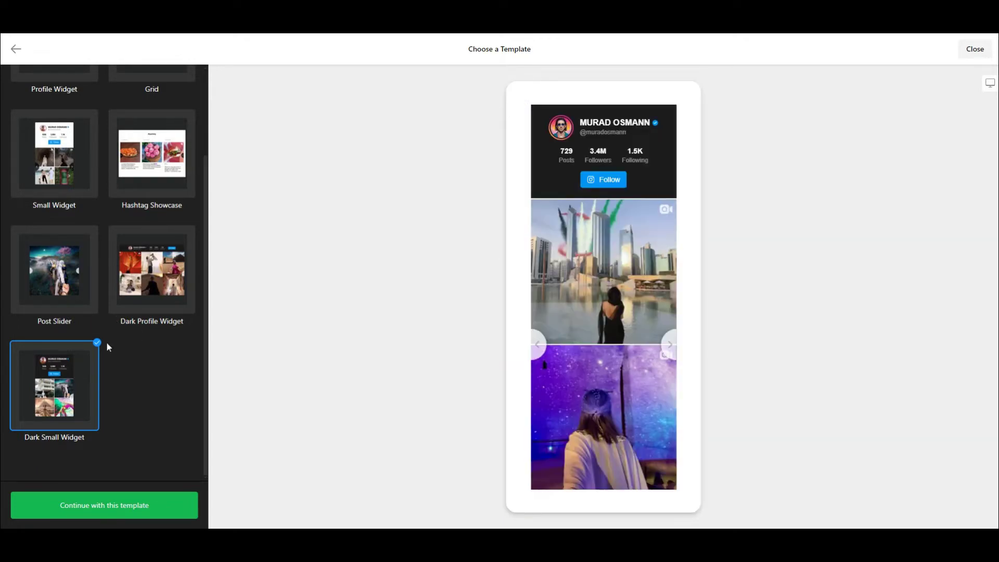
Compare Dark Profile, Post Slider, Hashtag Showcase, Small Widget and Grid templates again
left_click(142, 304)
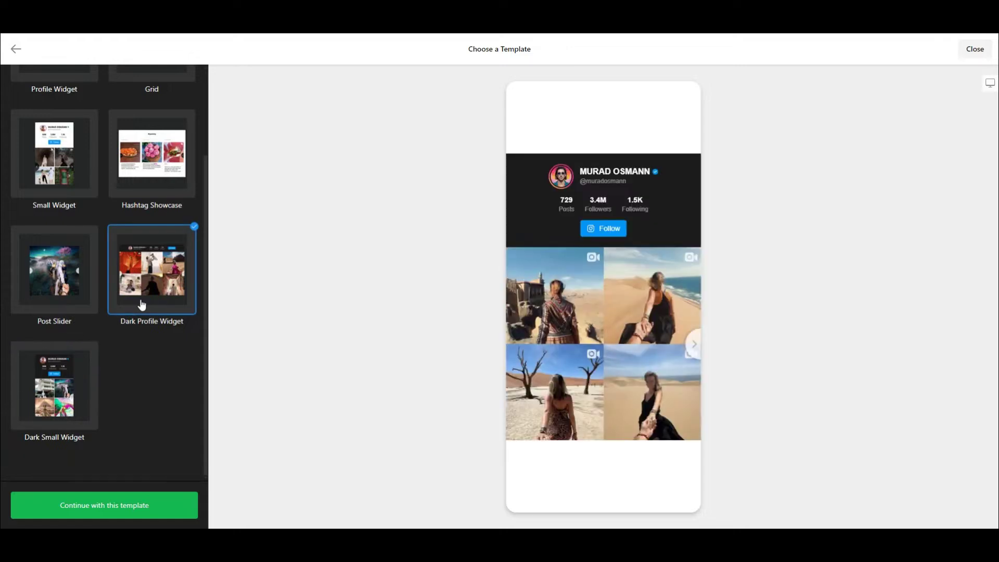
left_click(78, 308)
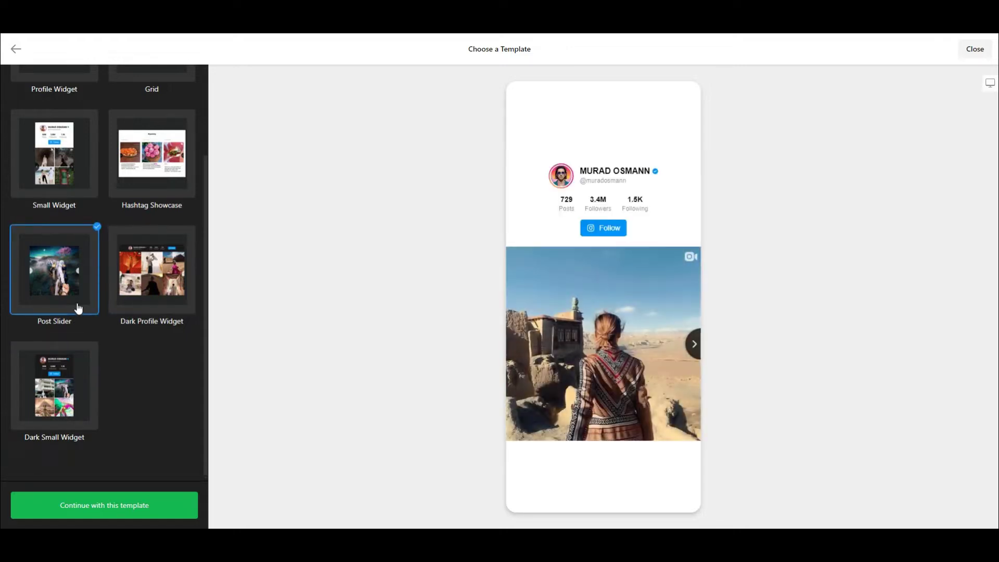
left_click(153, 193)
scroll(151, 208, "up", 2)
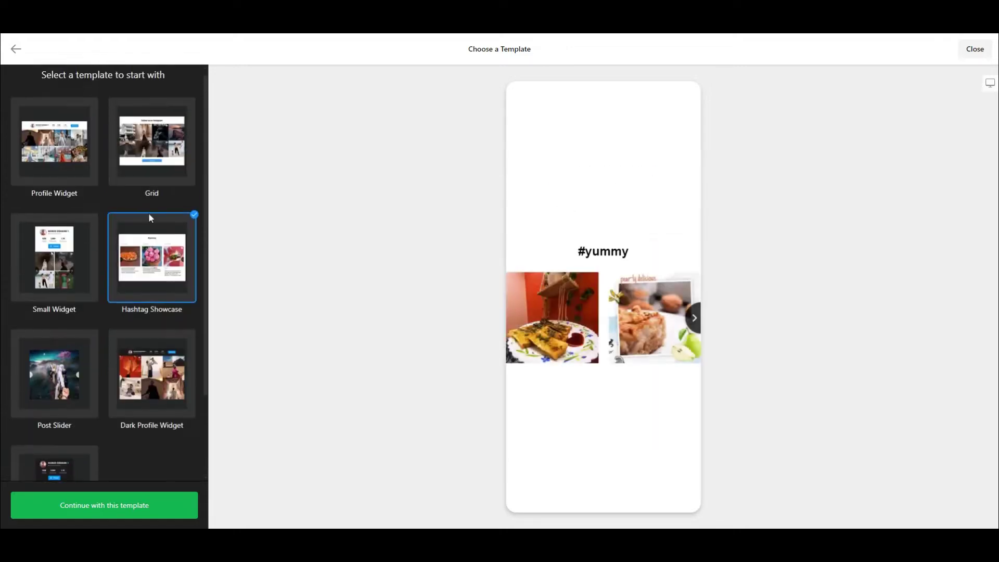
left_click(61, 263)
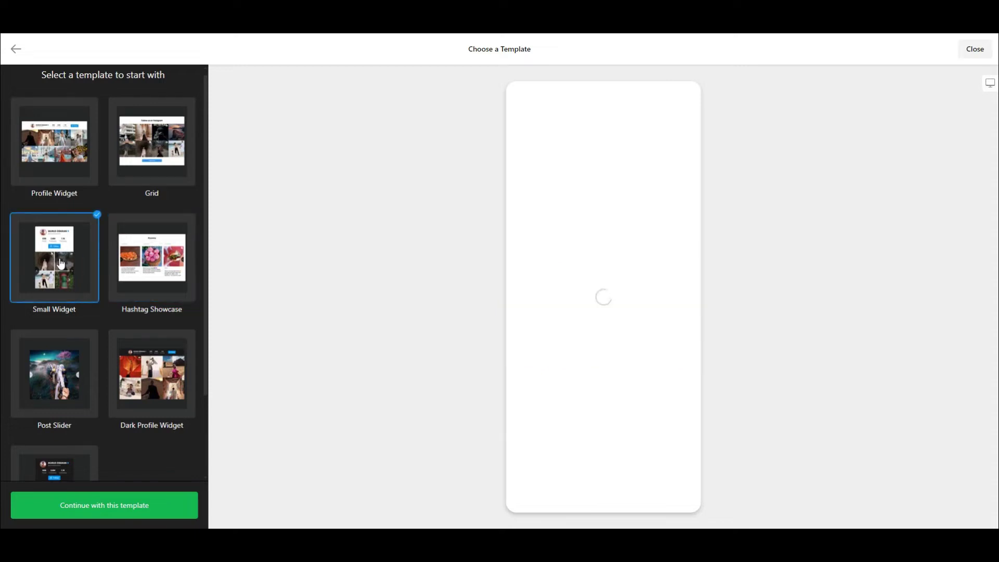
left_click(154, 265)
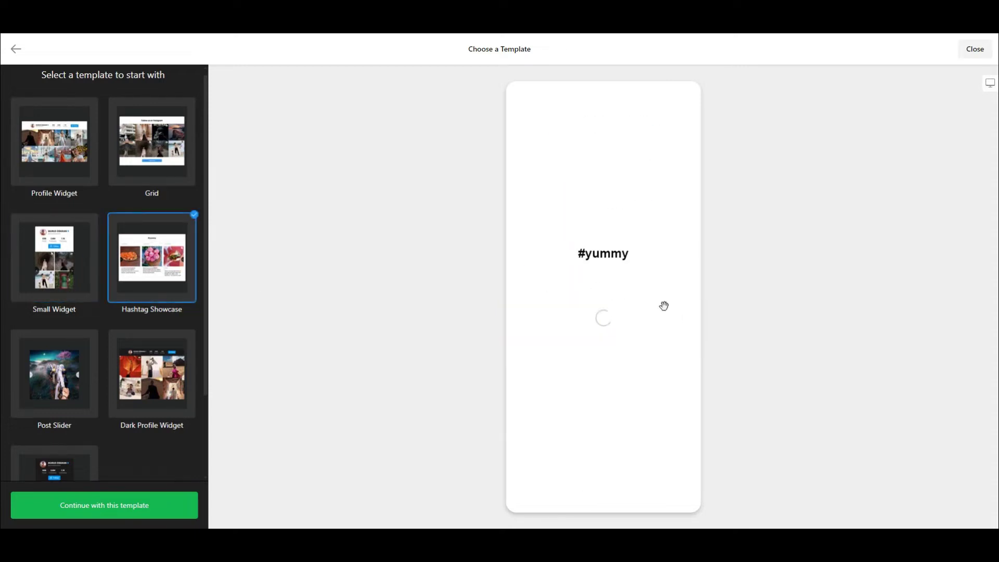
left_click(701, 322)
left_click(32, 280)
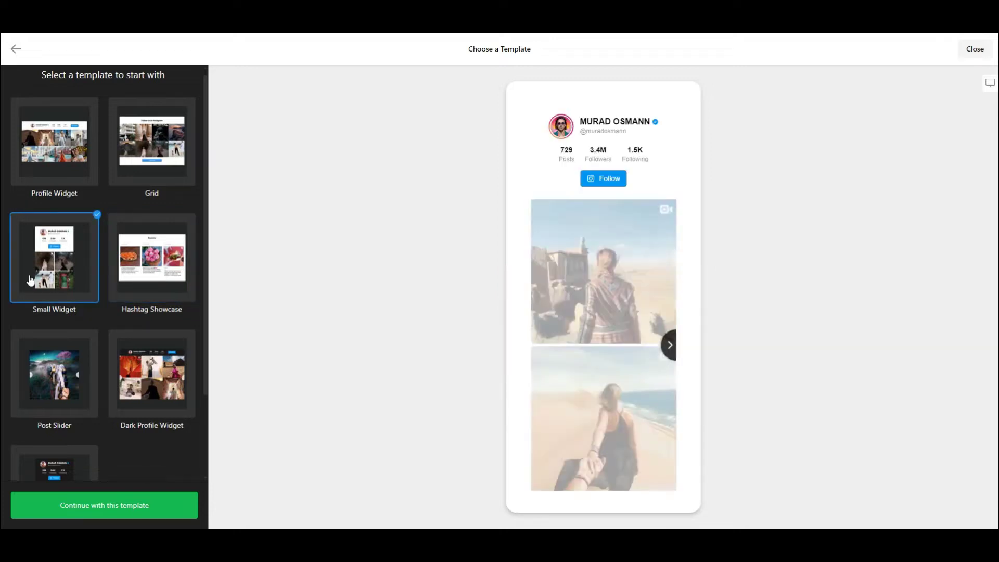
left_click(144, 177)
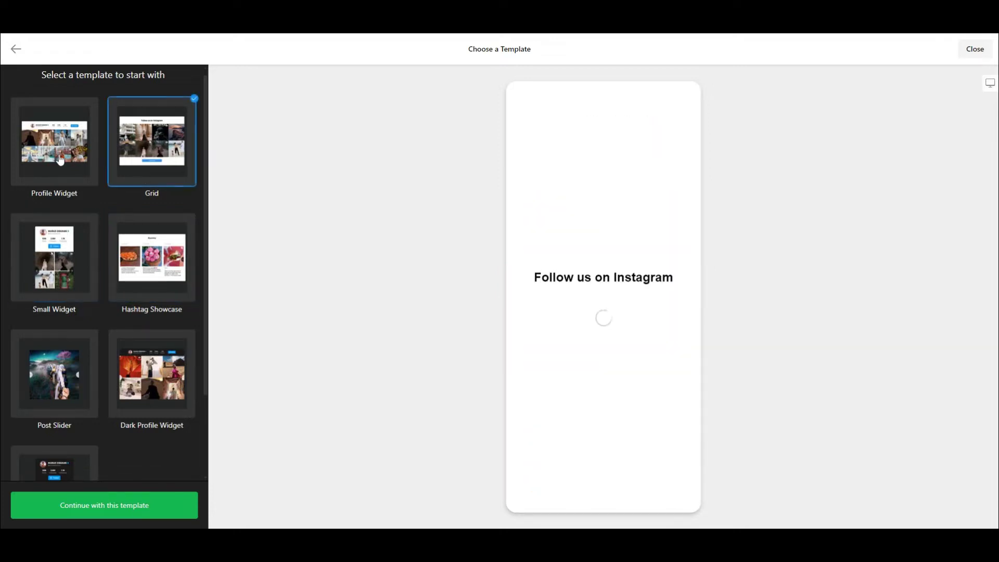
Choose the Profile Widget template at desktop width and continue with it
left_click(57, 145)
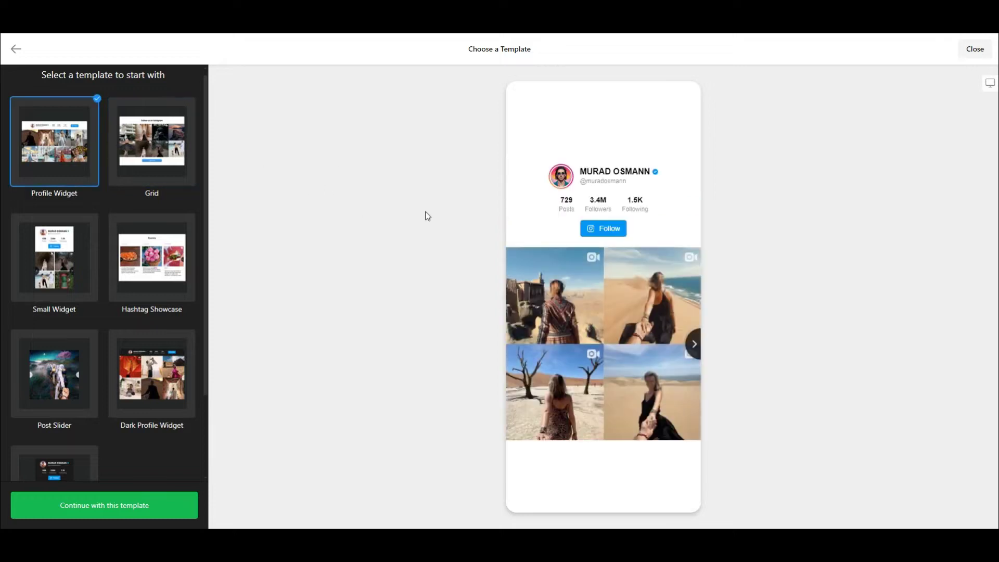
left_click(695, 345)
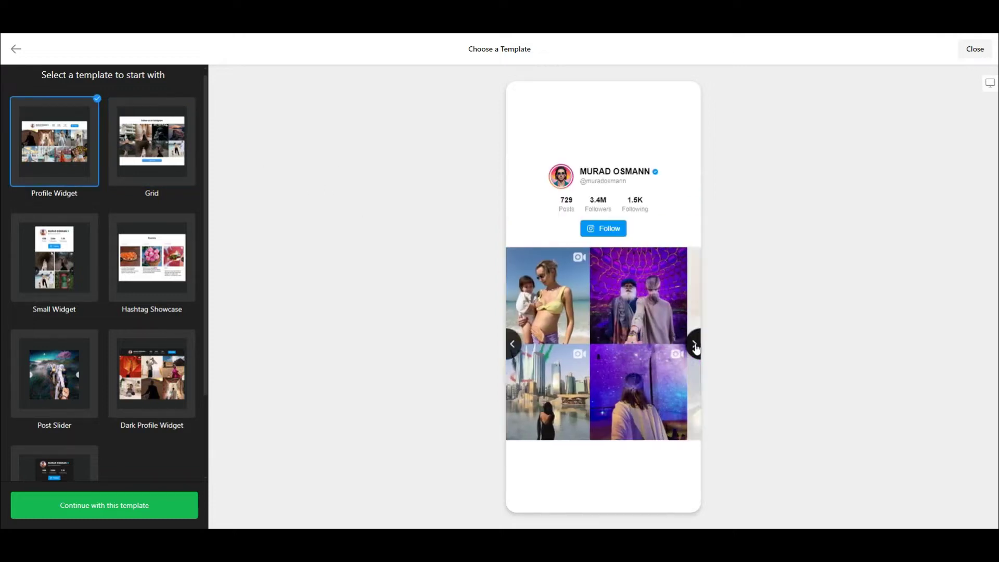
left_click(990, 84)
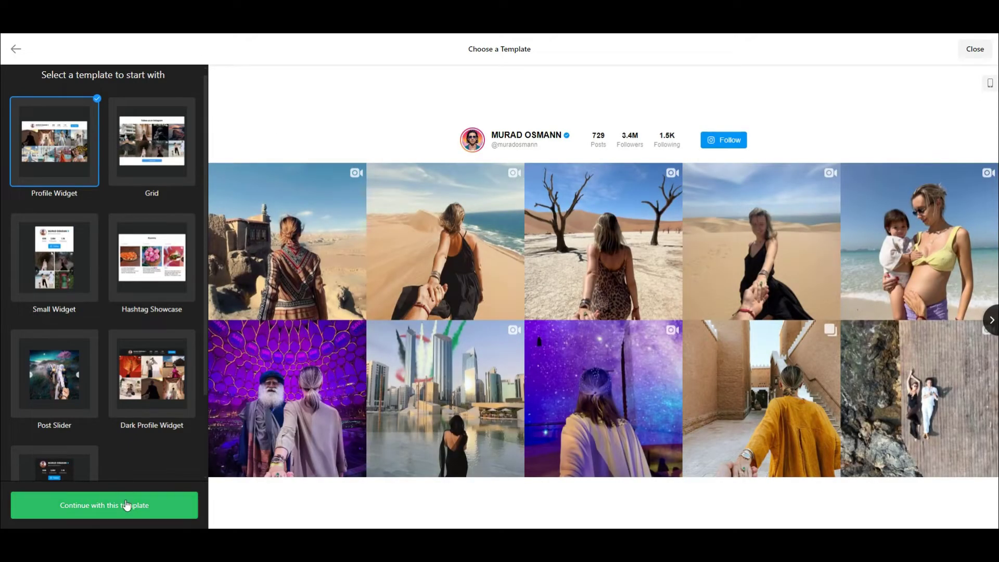
left_click(126, 505)
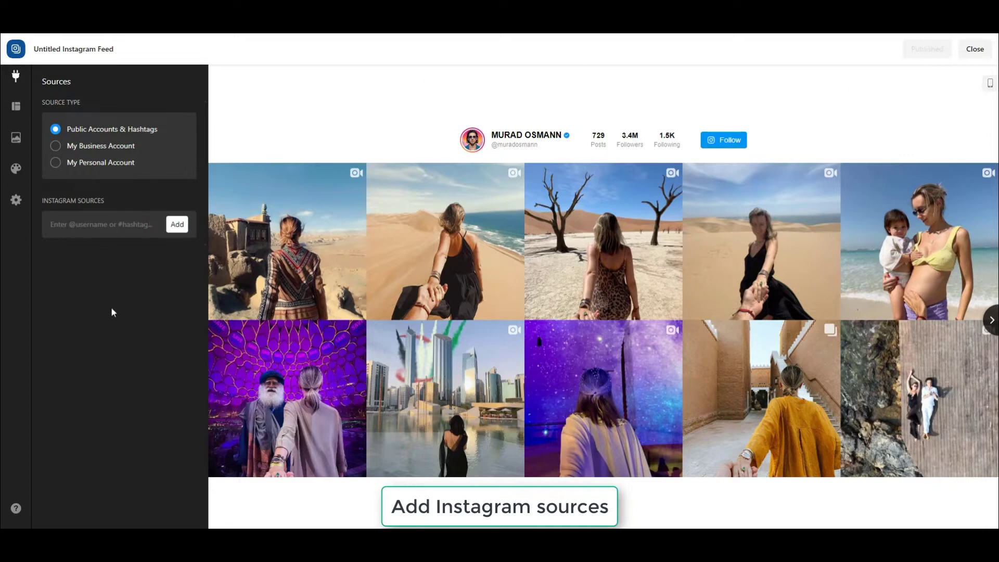
left_click(117, 223)
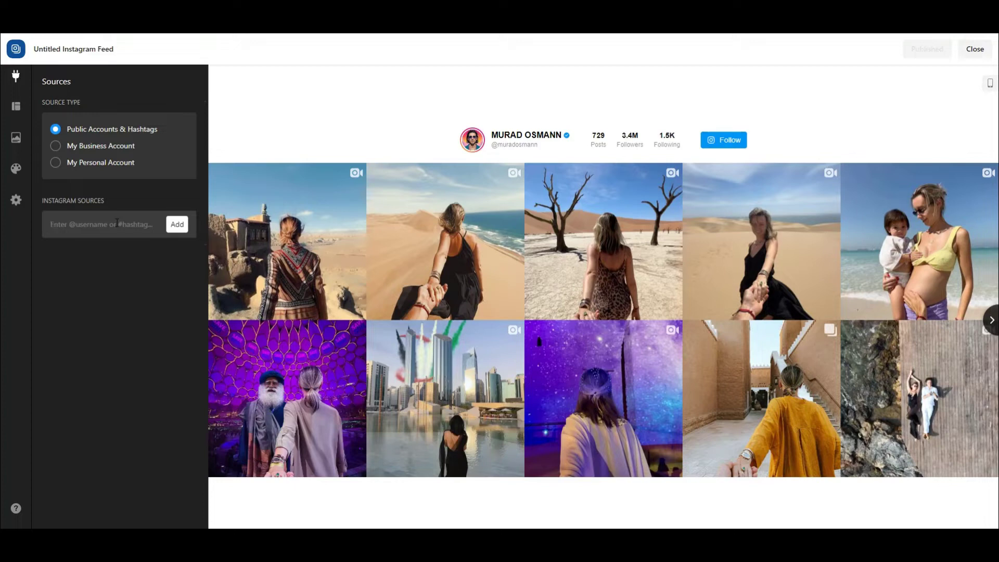
left_click(106, 145)
left_click(96, 163)
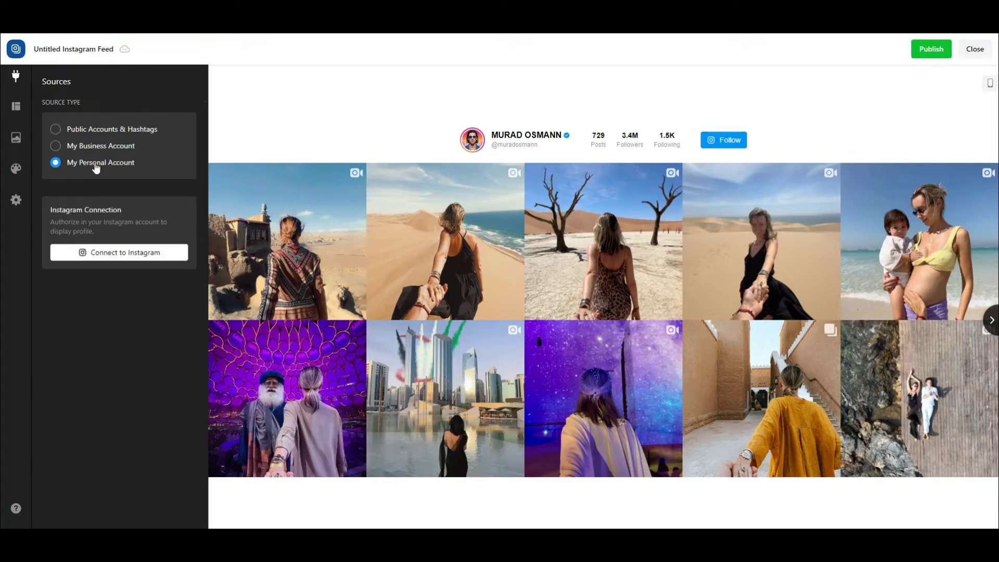
left_click(100, 130)
left_click(100, 224)
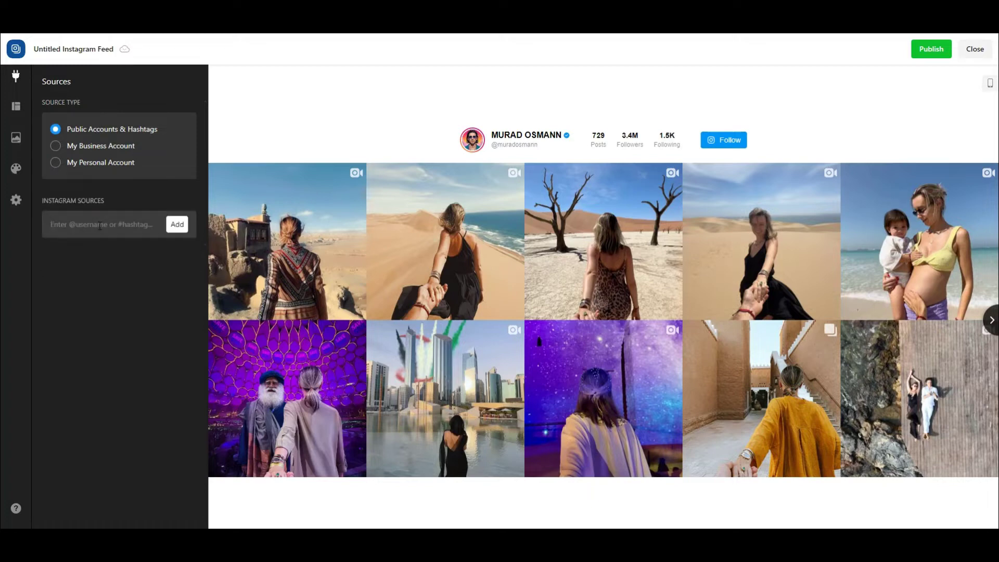
type("apple")
key("Home")
type("@")
left_click(173, 232)
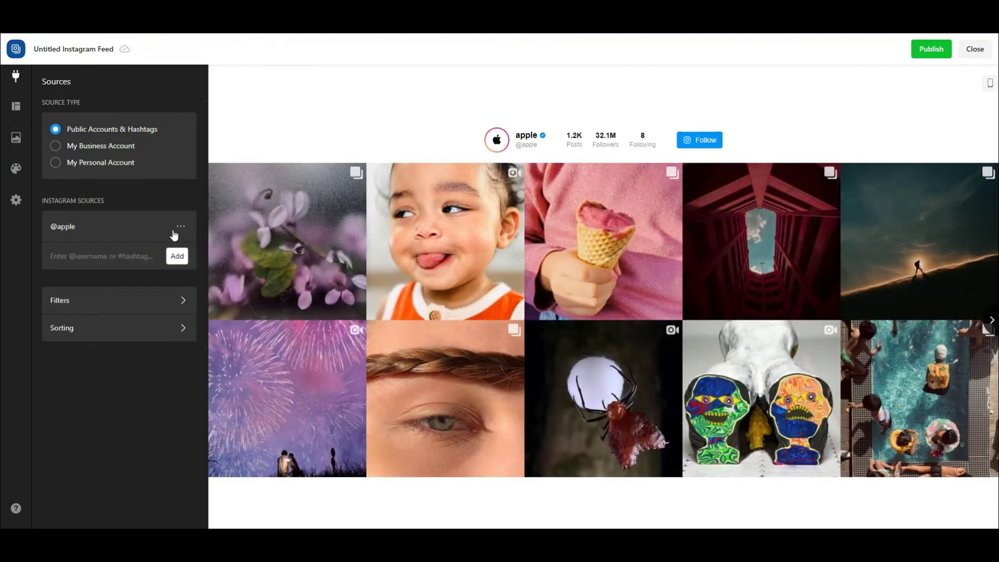
left_click(992, 322)
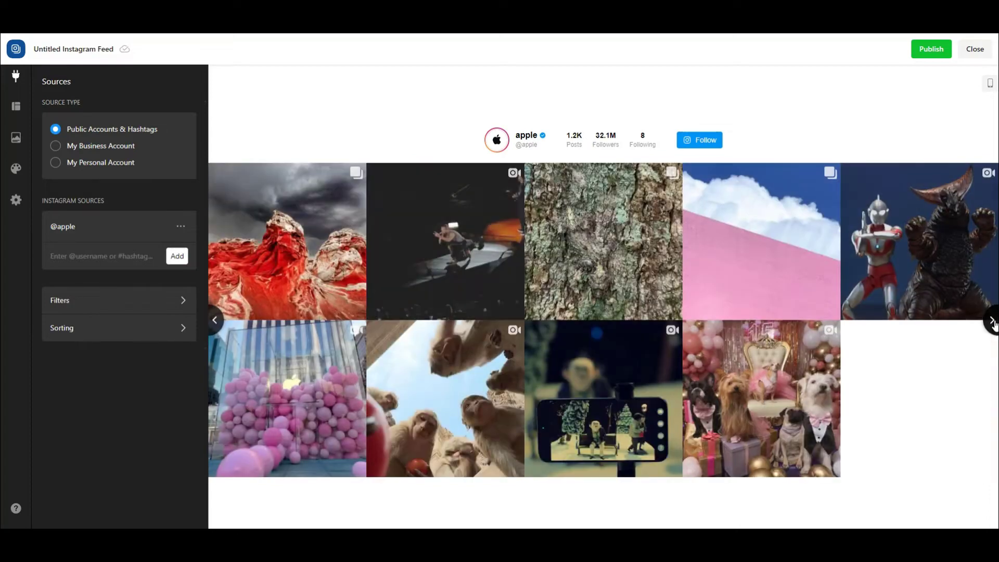
left_click(992, 322)
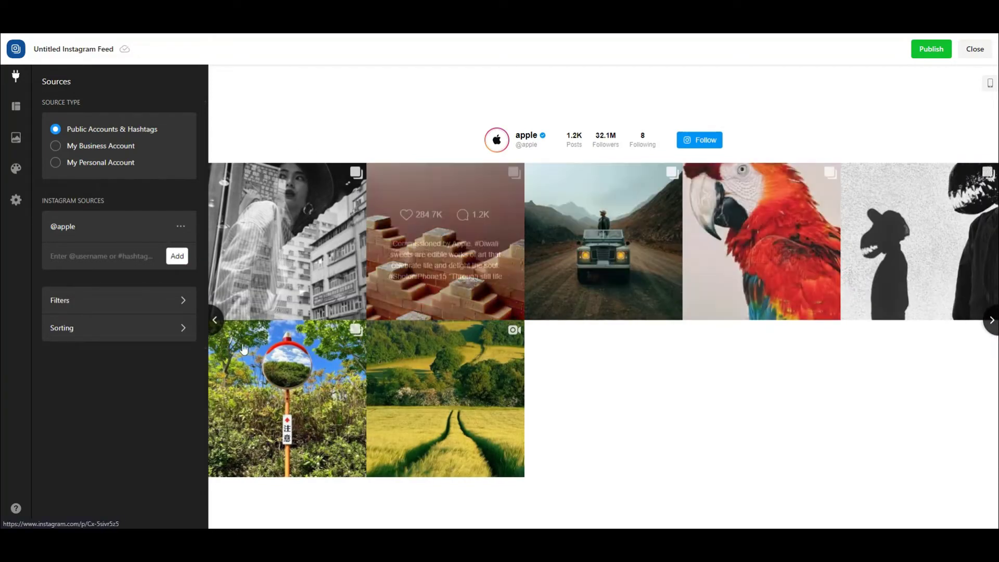
left_click(216, 320)
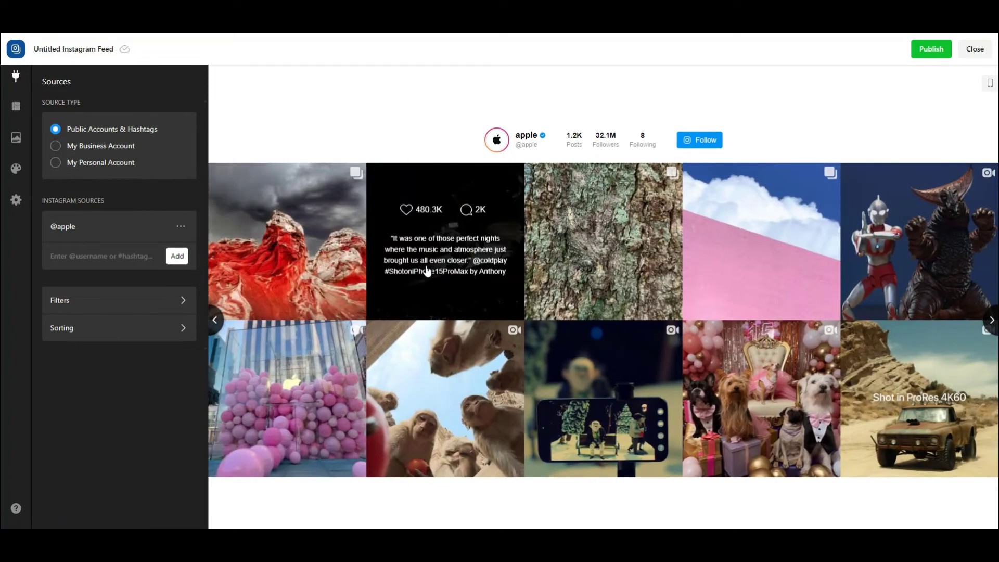
Open the red rock post enlarged, scroll through its details, and close it
left_click(333, 274)
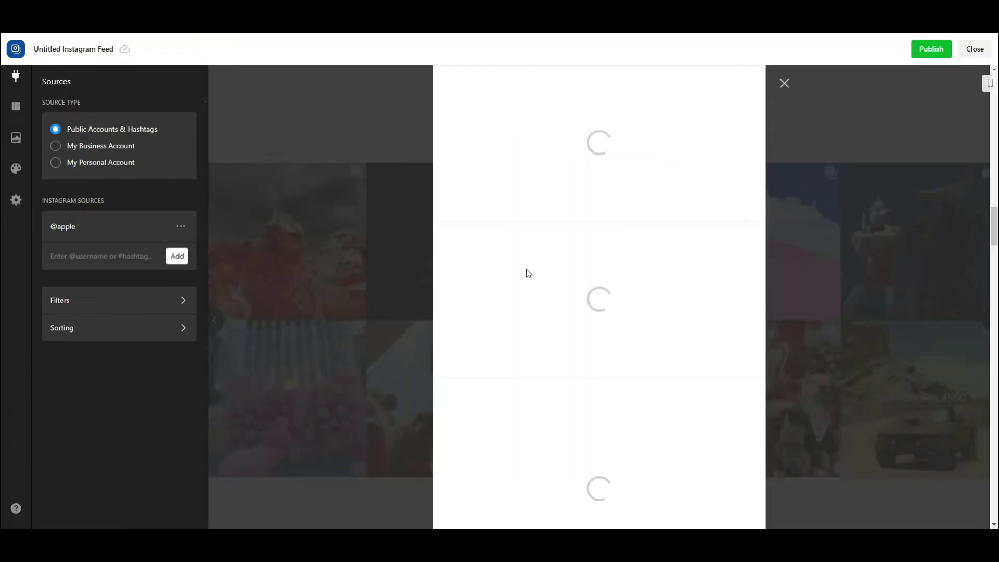
scroll(733, 316, "down", 4)
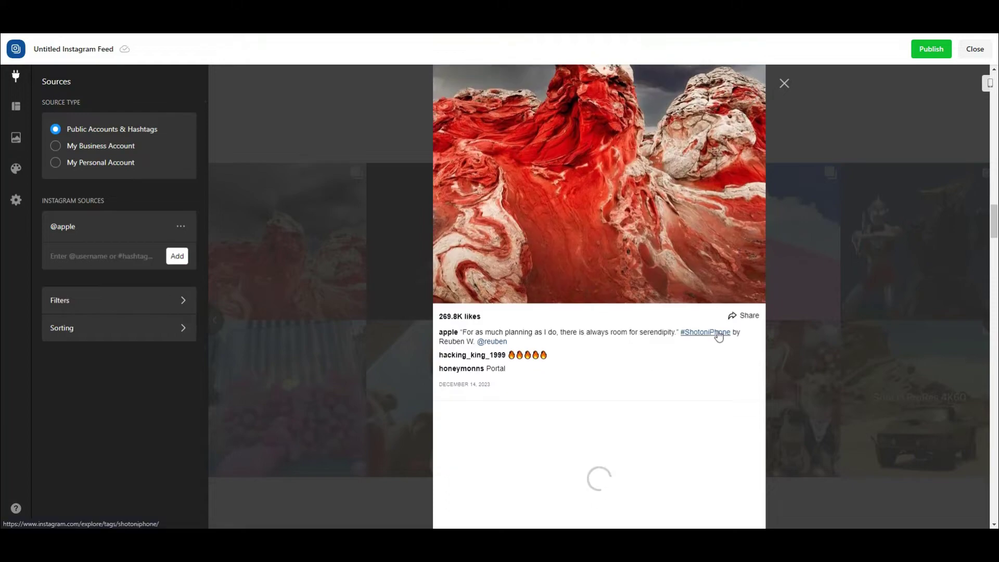
scroll(716, 332, "down", 6)
scroll(716, 343, "down", 5)
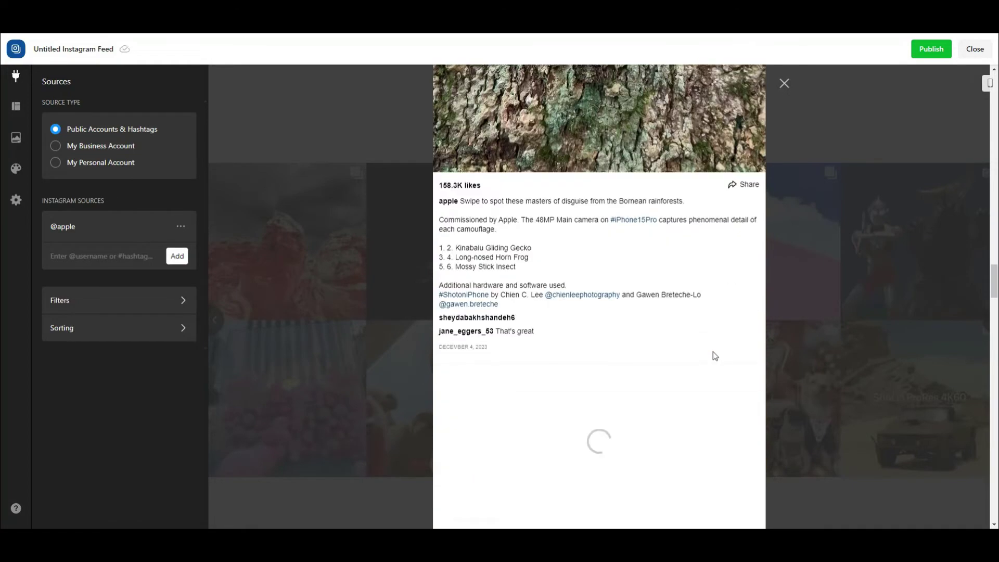
scroll(714, 353, "down", 3)
scroll(715, 356, "down", 4)
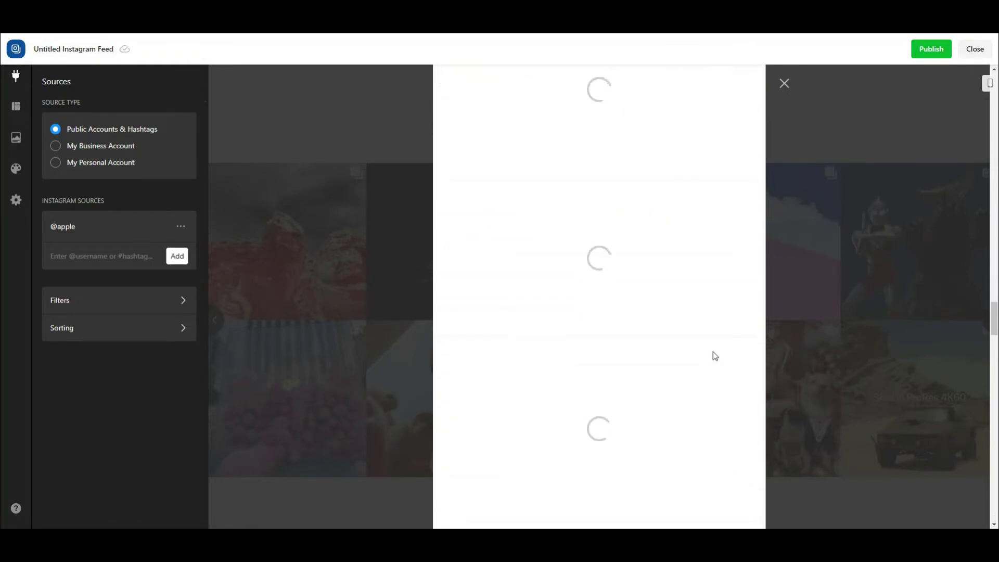
scroll(715, 354, "up", 7)
scroll(715, 352, "up", 10)
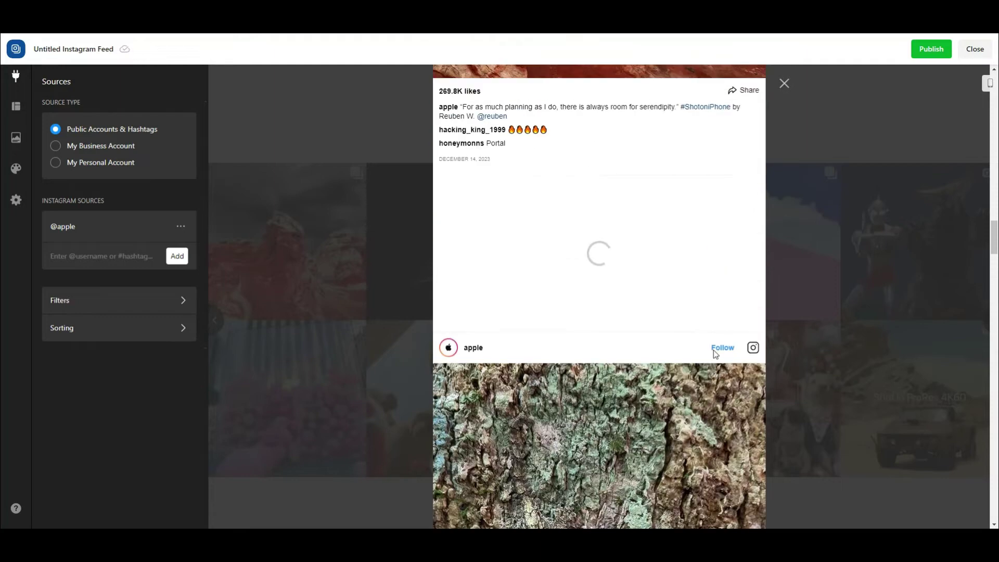
left_click(897, 266)
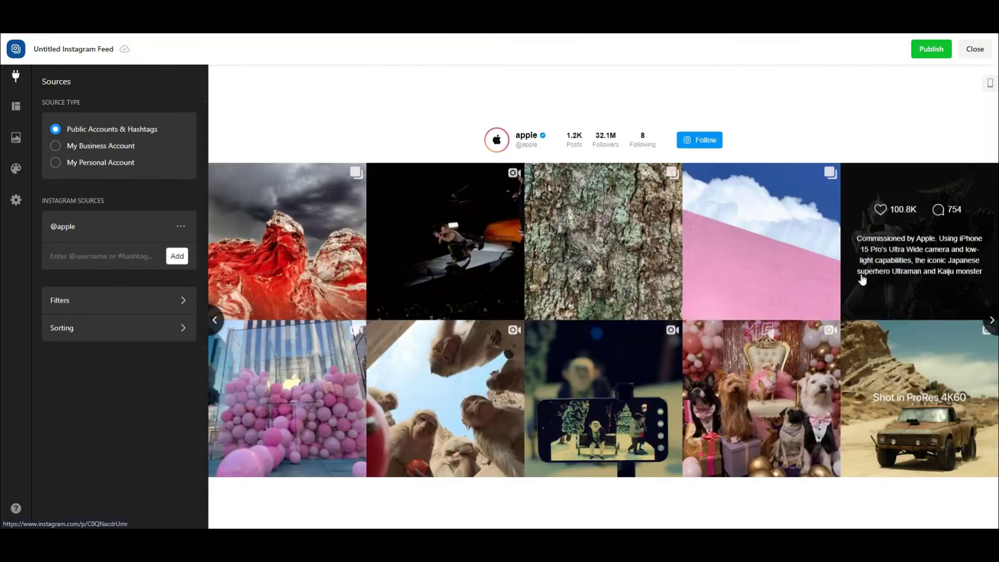
Preview the feed on mobile, page its posts, then return to desktop width
left_click(990, 85)
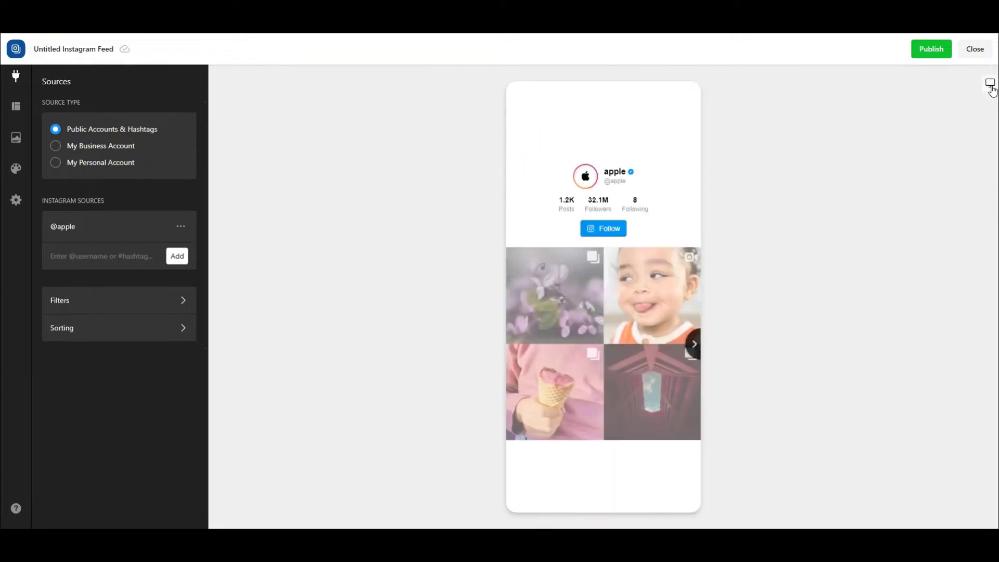
left_click(693, 343)
left_click(990, 83)
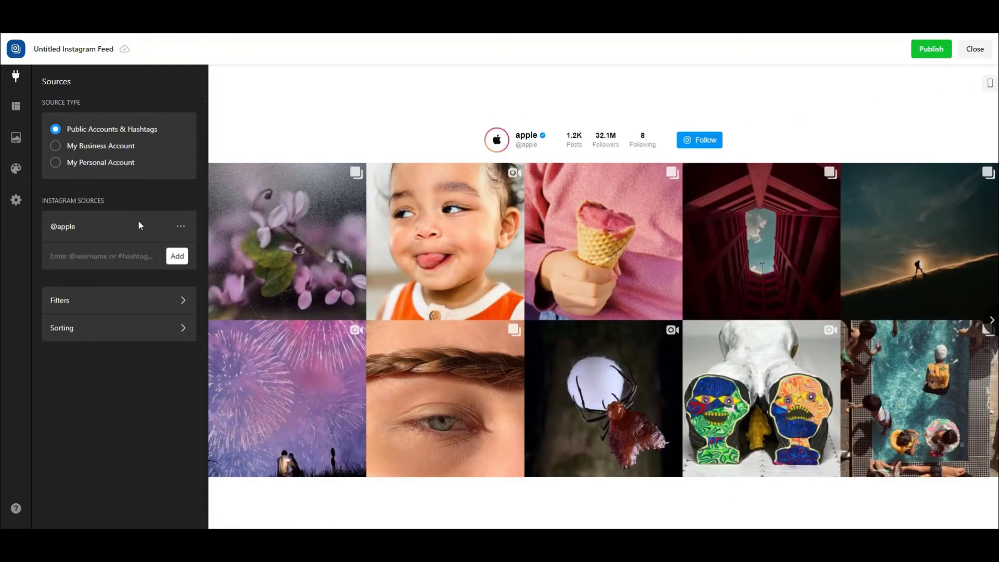
Add and then delete empty show and hide filters, leaving no word filters
left_click(186, 227)
left_click(113, 232)
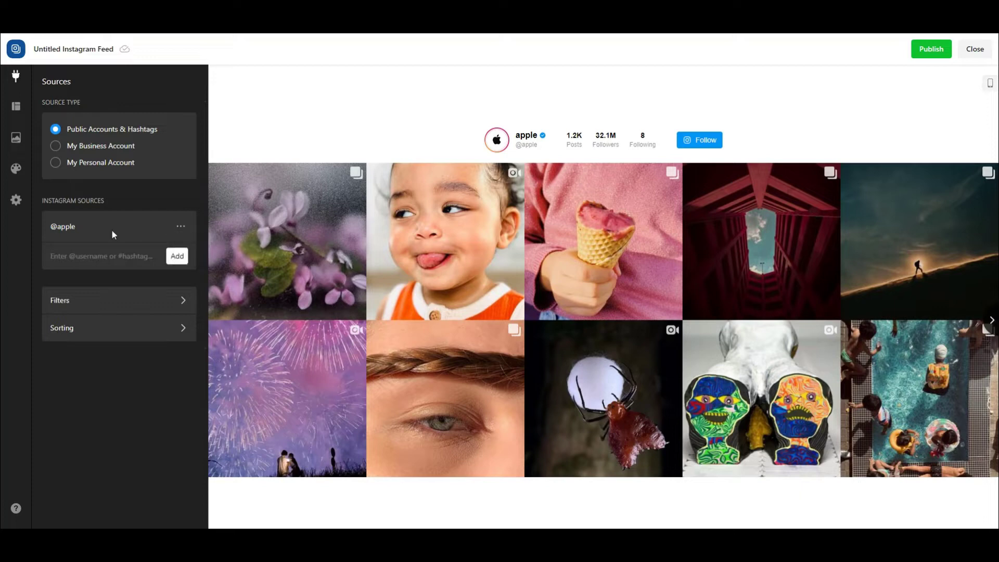
left_click(116, 257)
left_click(96, 307)
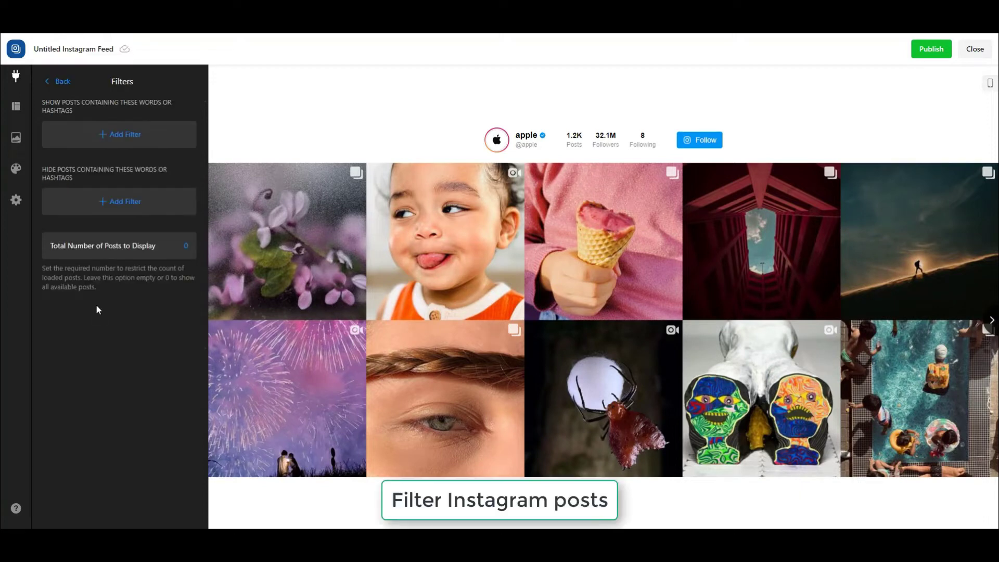
left_click(139, 134)
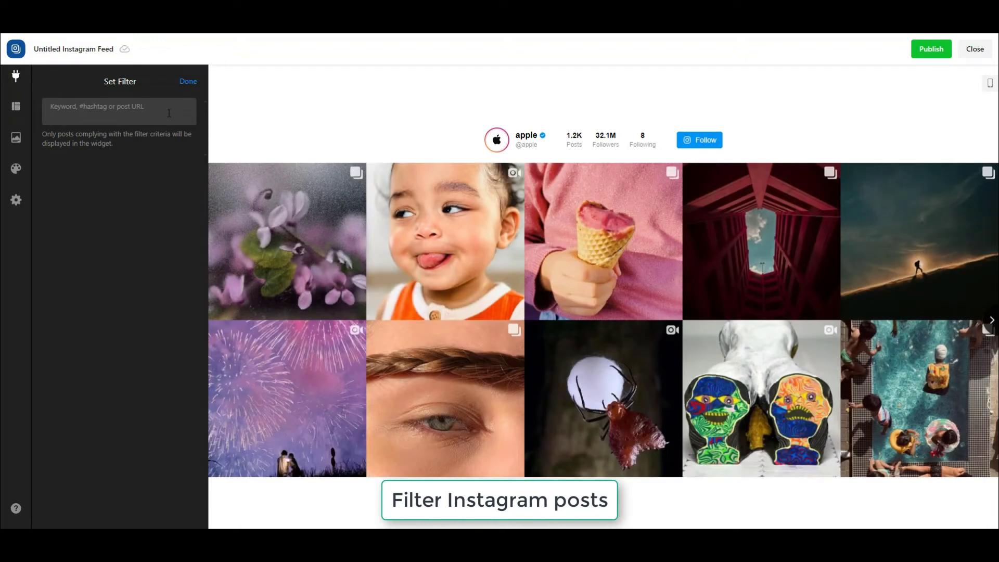
left_click(188, 81)
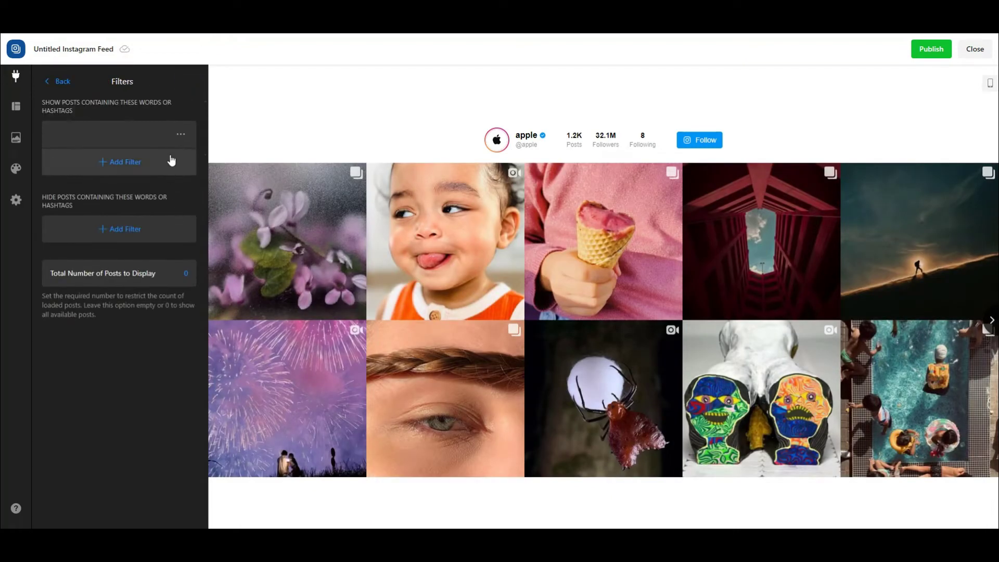
left_click(181, 134)
left_click(193, 191)
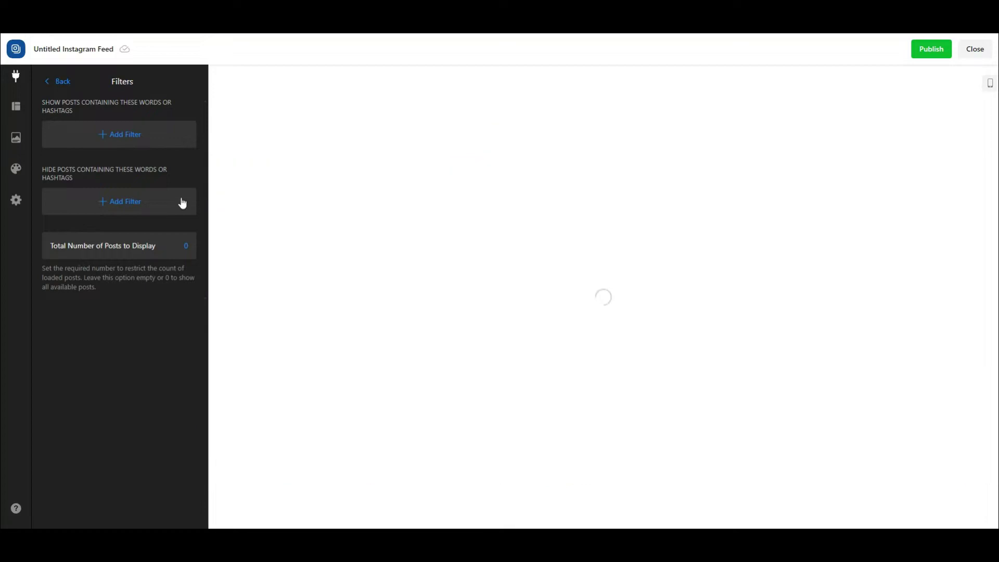
left_click(125, 206)
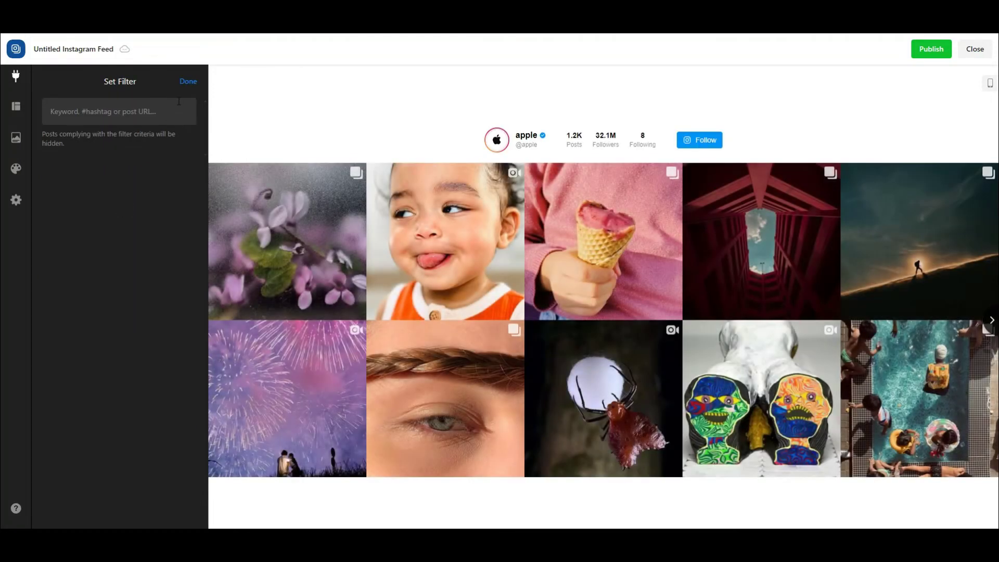
left_click(188, 81)
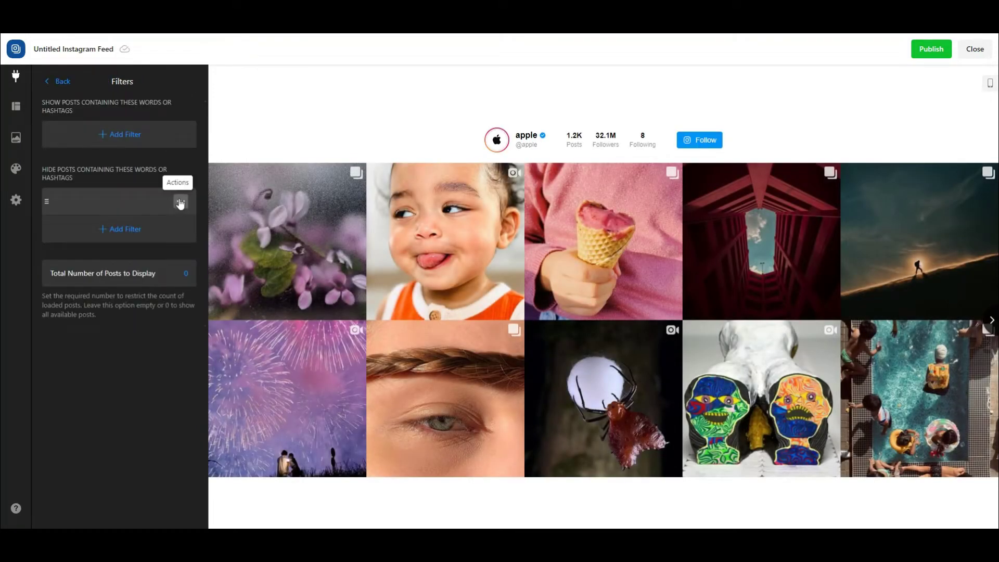
left_click(181, 202)
left_click(196, 257)
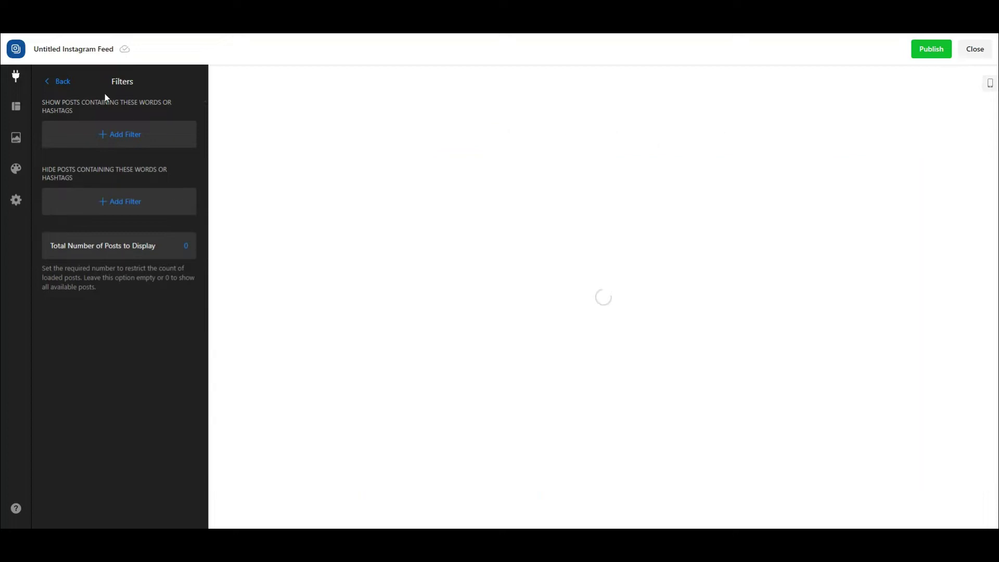
left_click(57, 82)
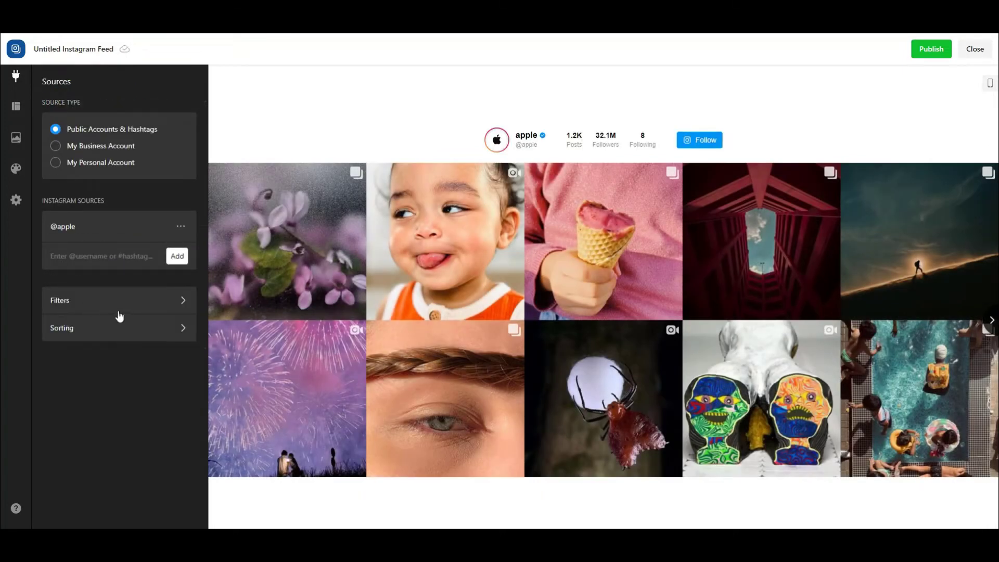
Set Total Number of Posts to Display to 100
left_click(117, 307)
left_click(186, 245)
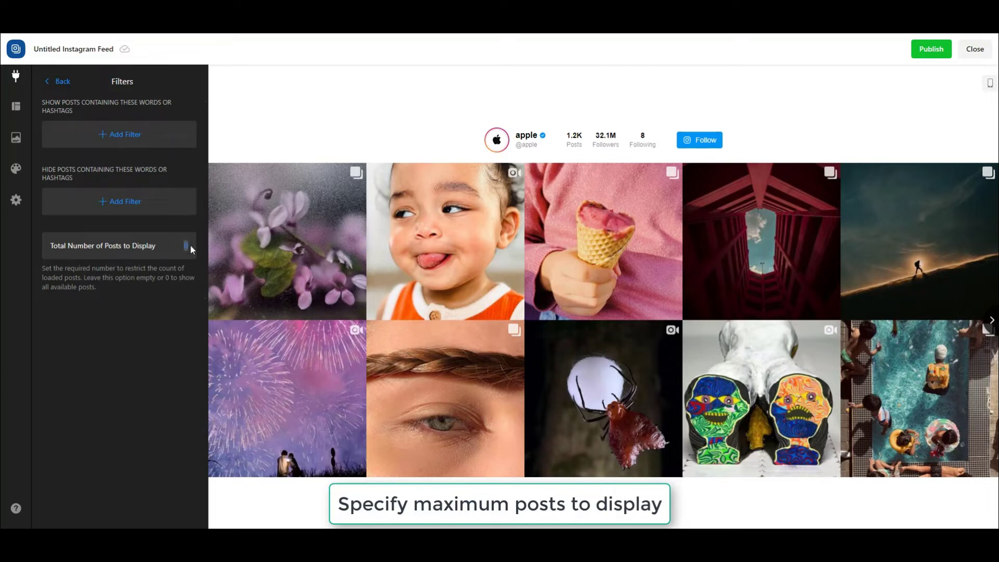
type("100")
left_click(169, 300)
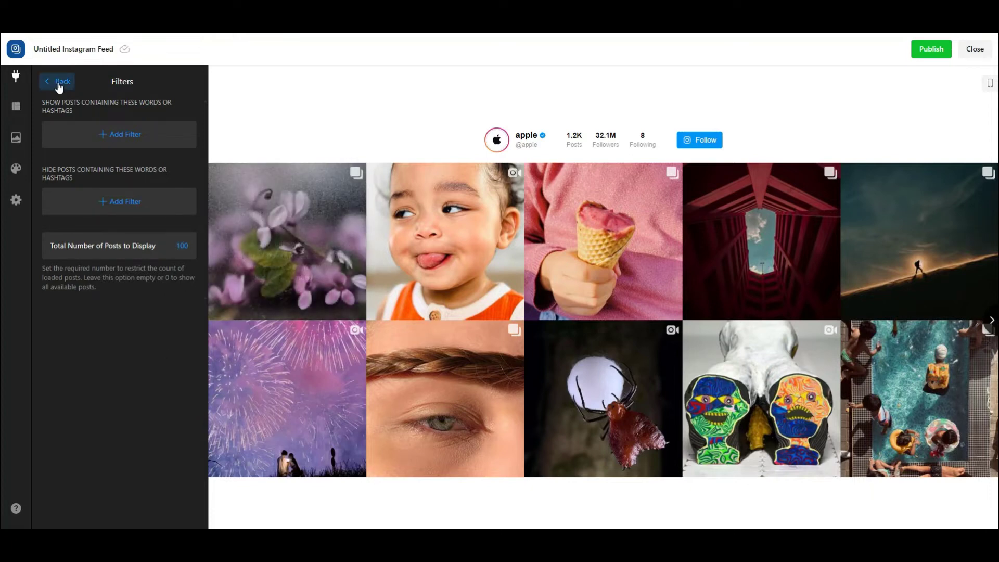
left_click(59, 83)
Keep post sorting on Publication date after trying source-list order
left_click(80, 336)
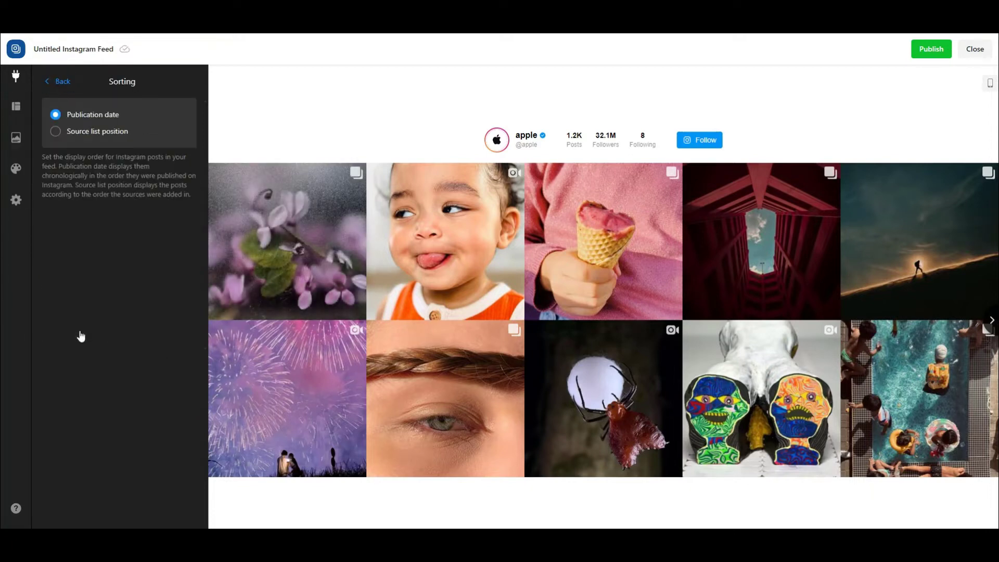
left_click(94, 133)
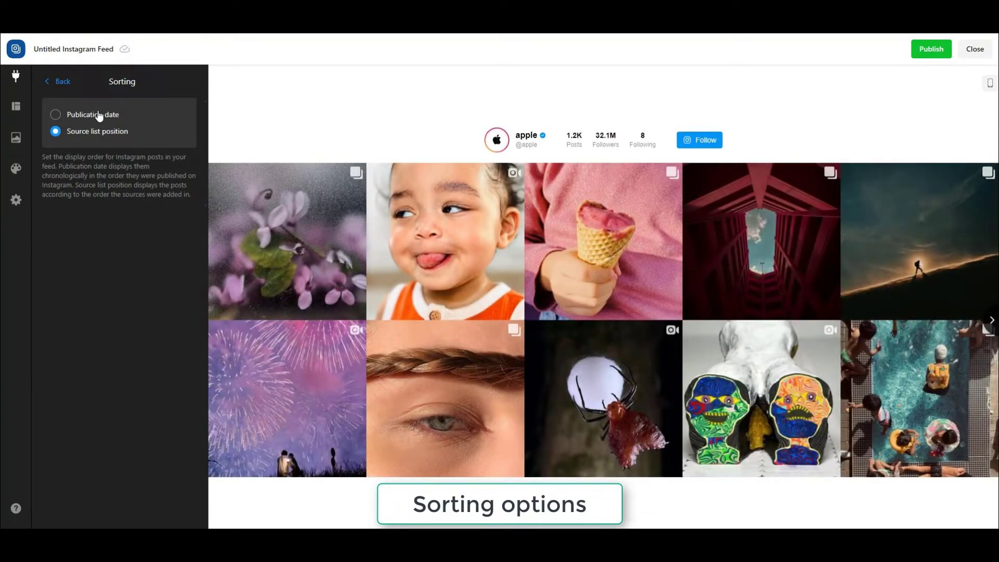
left_click(100, 116)
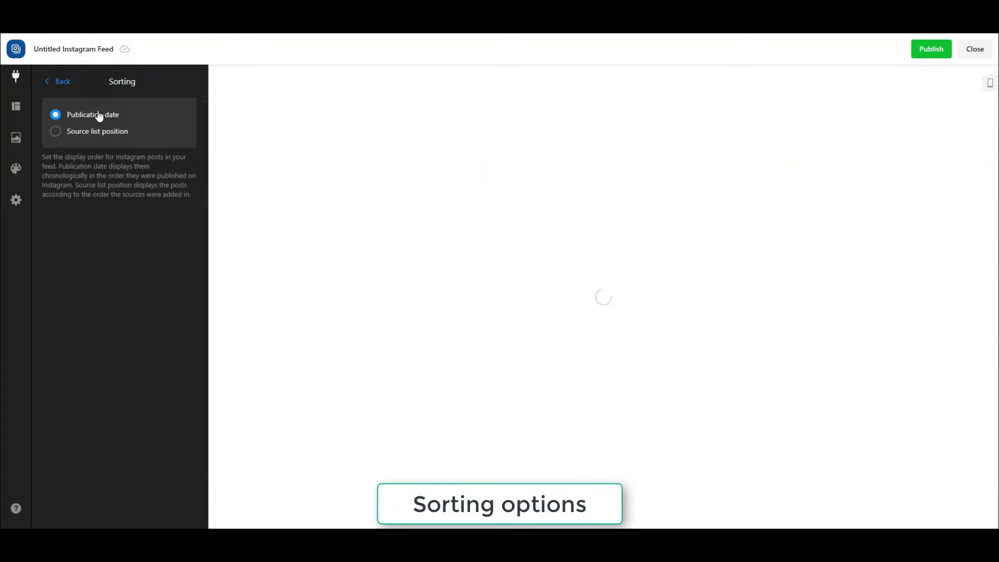
left_click(62, 81)
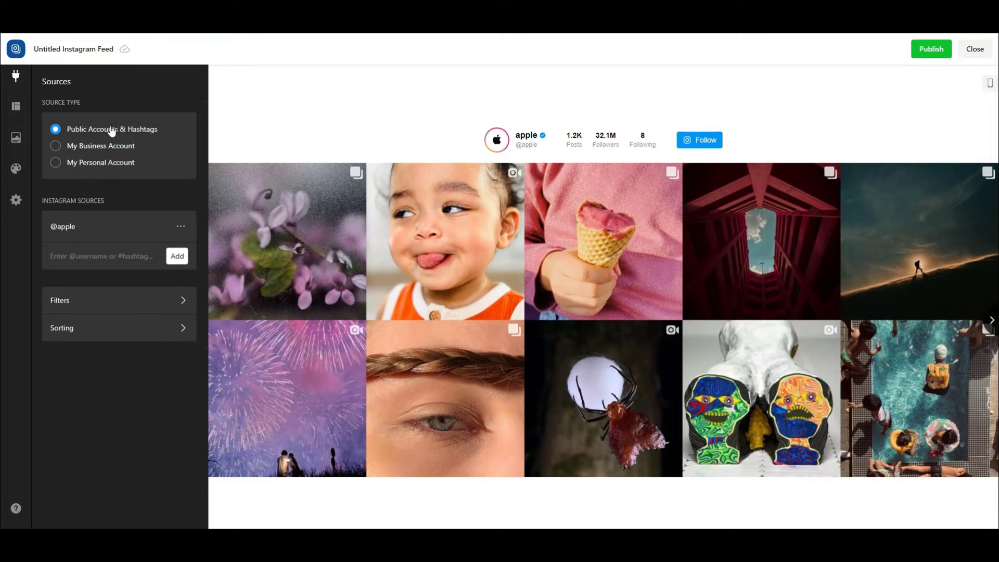
Try the Grid layout, keep the Slider layout, and open Columns and Rows
left_click(15, 108)
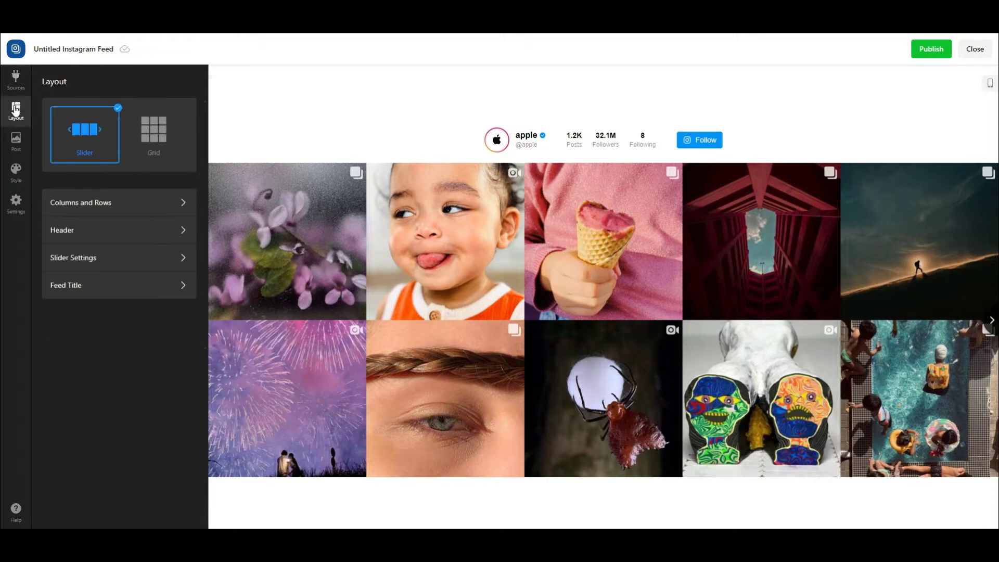
left_click(156, 134)
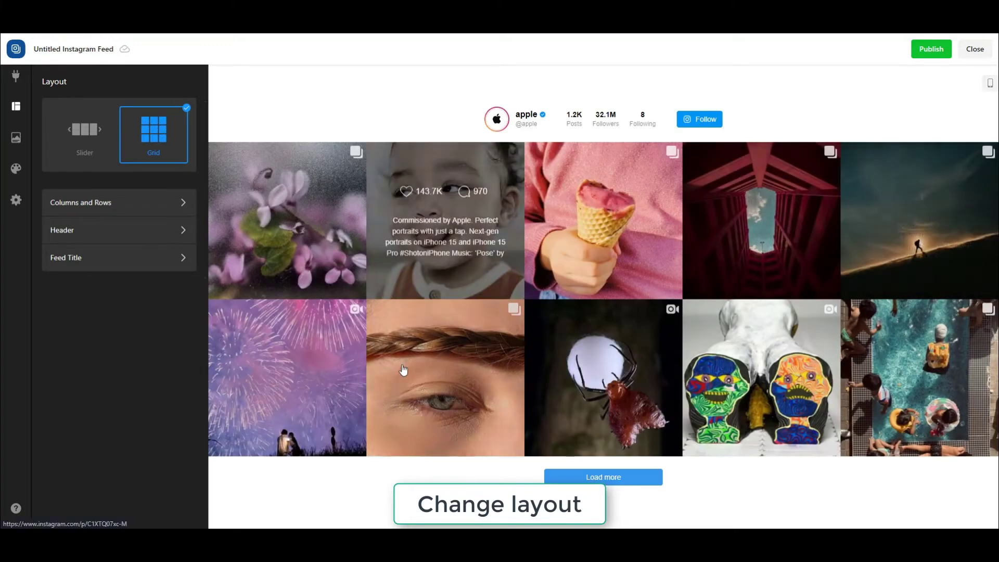
left_click(78, 134)
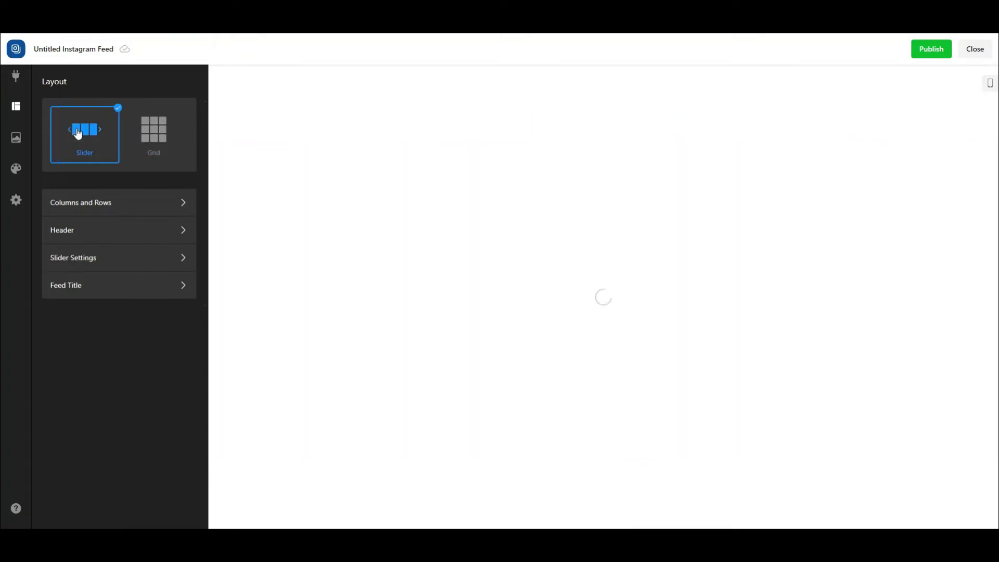
left_click(97, 202)
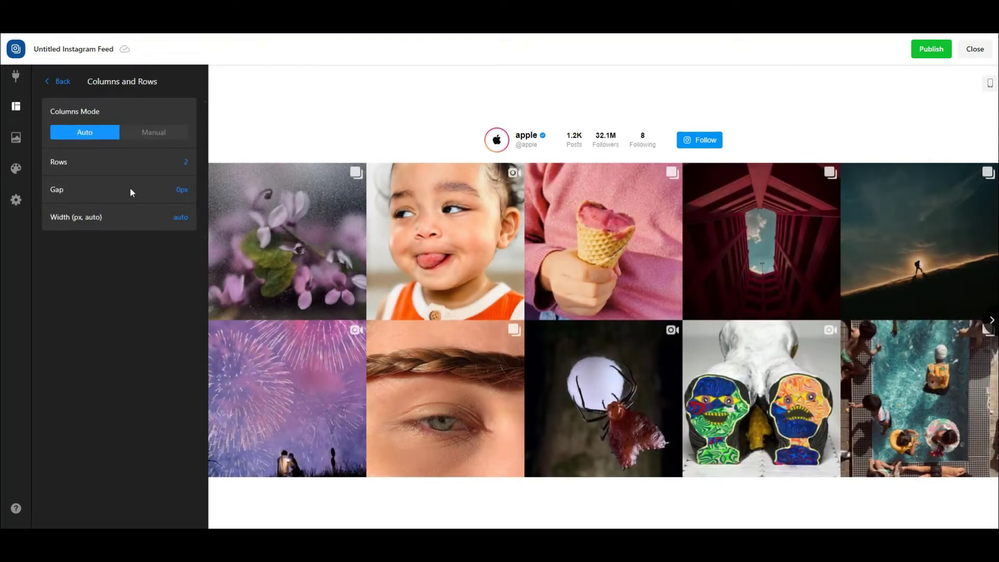
Set the feed to 2 rows after trying 4 and 1
left_click(186, 162)
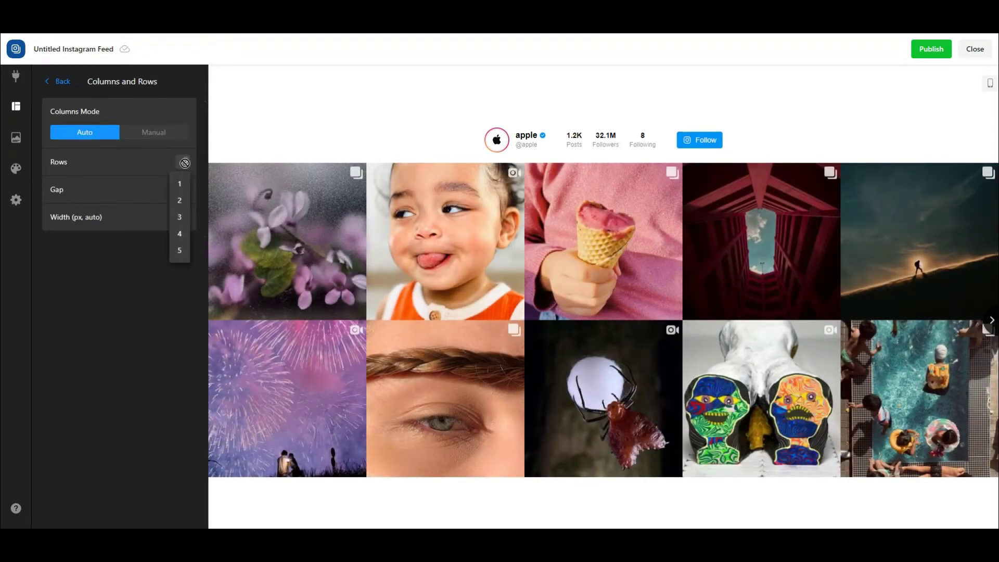
left_click(181, 235)
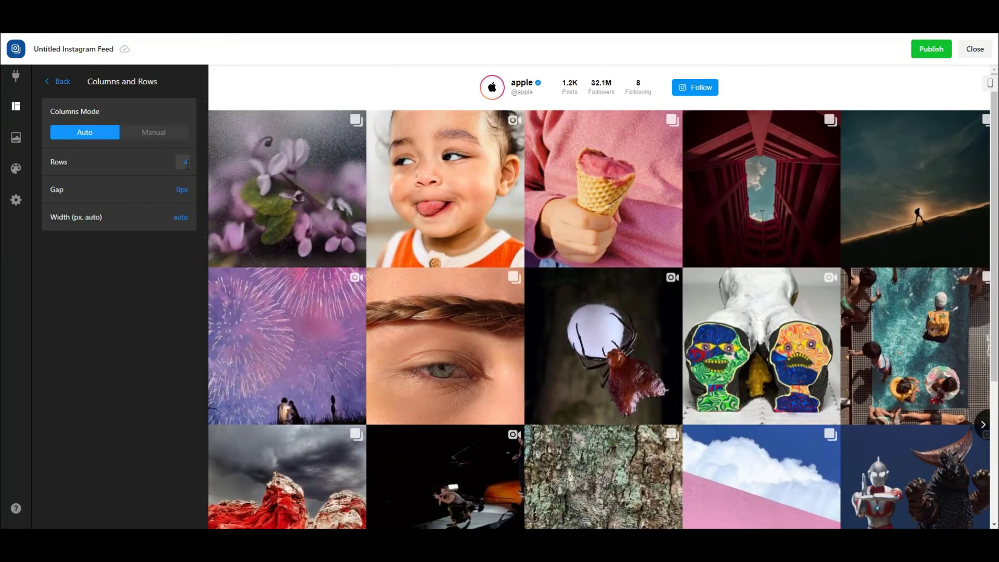
left_click(187, 163)
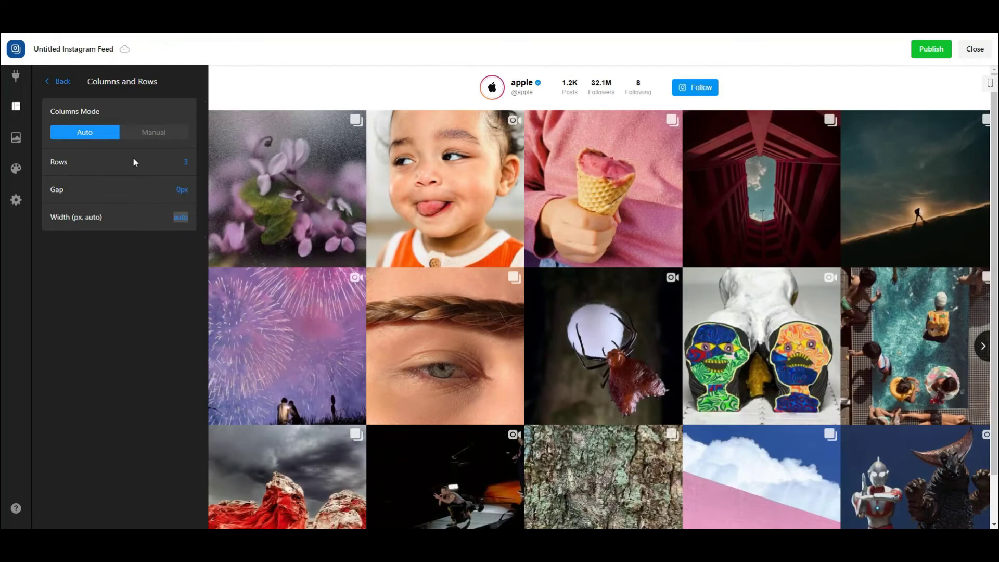
left_click(185, 162)
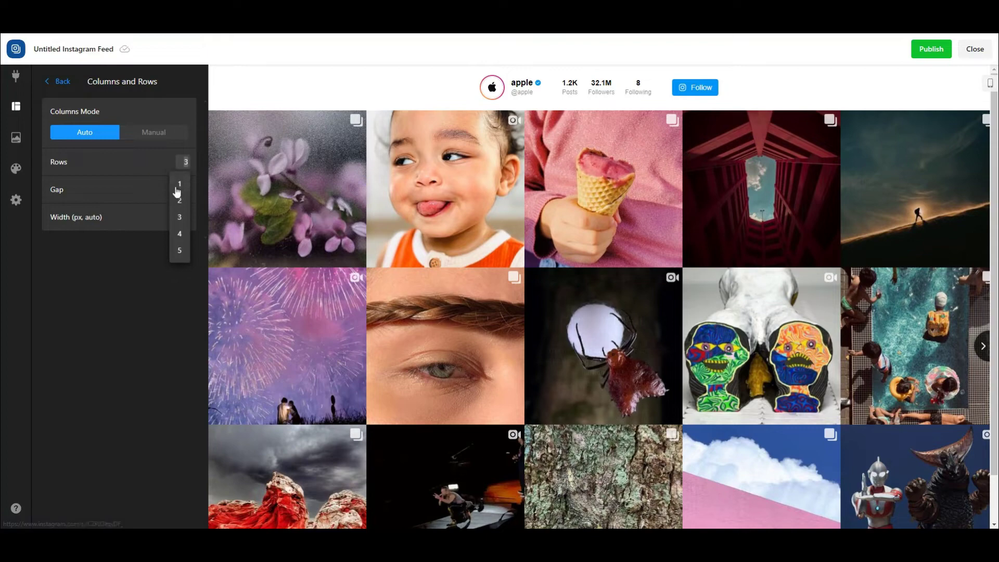
left_click(179, 187)
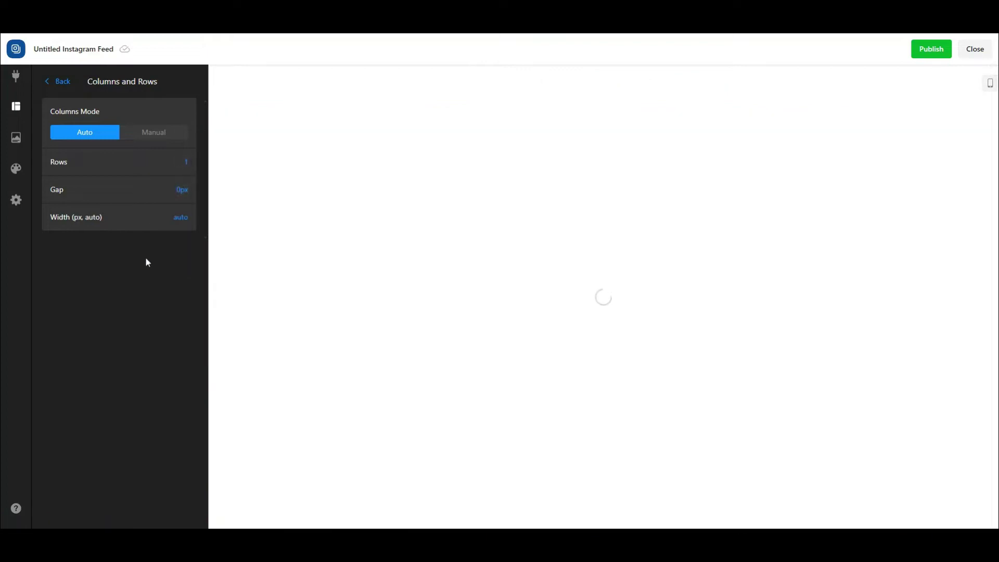
left_click(183, 165)
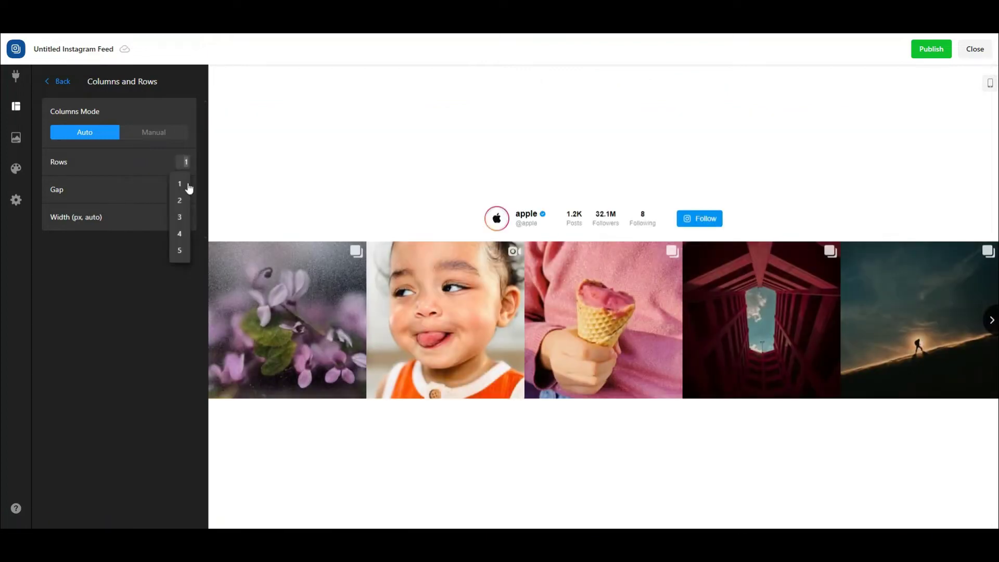
left_click(180, 201)
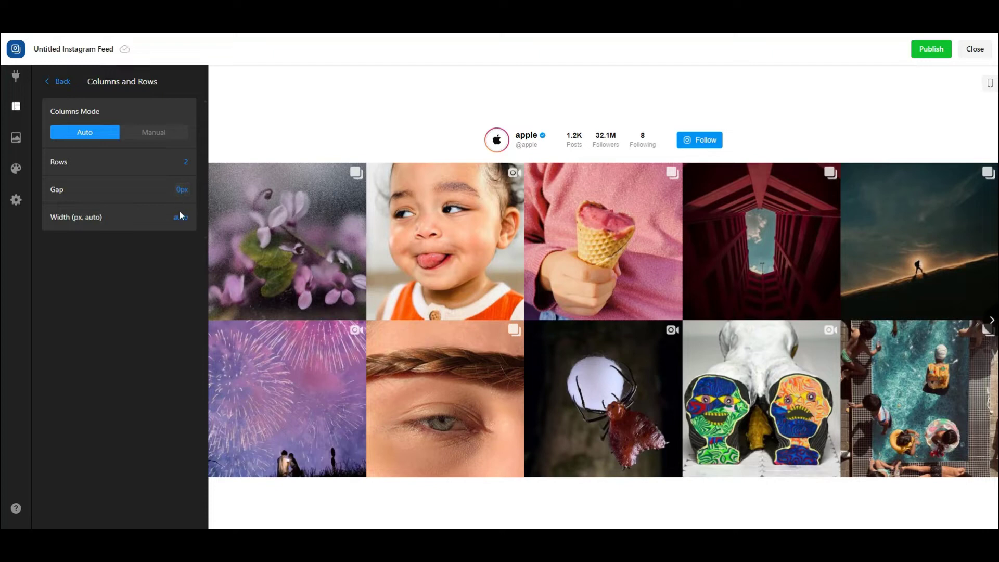
Set the gap between images to 0px after trying 10px
left_click(182, 190)
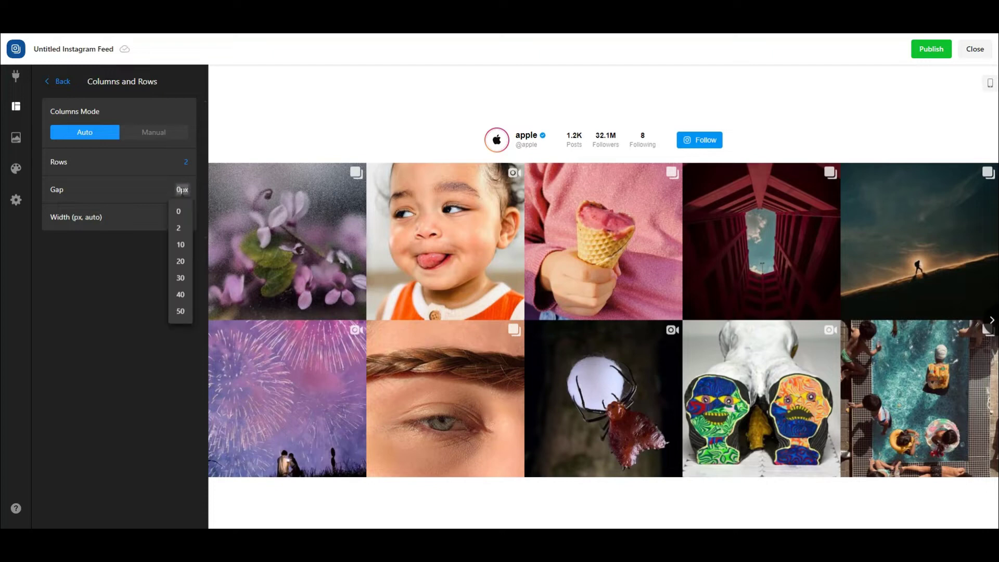
left_click(180, 244)
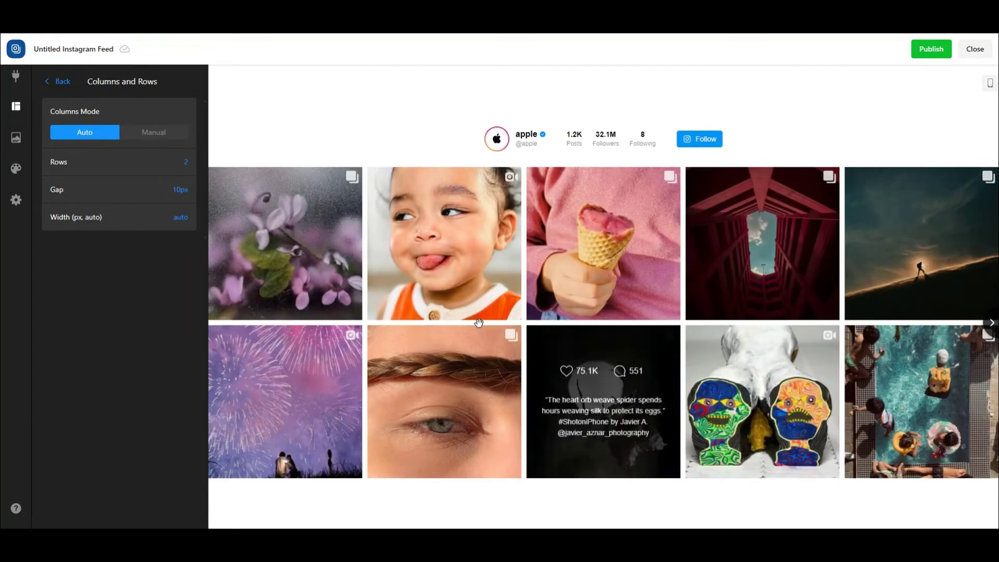
left_click(991, 323)
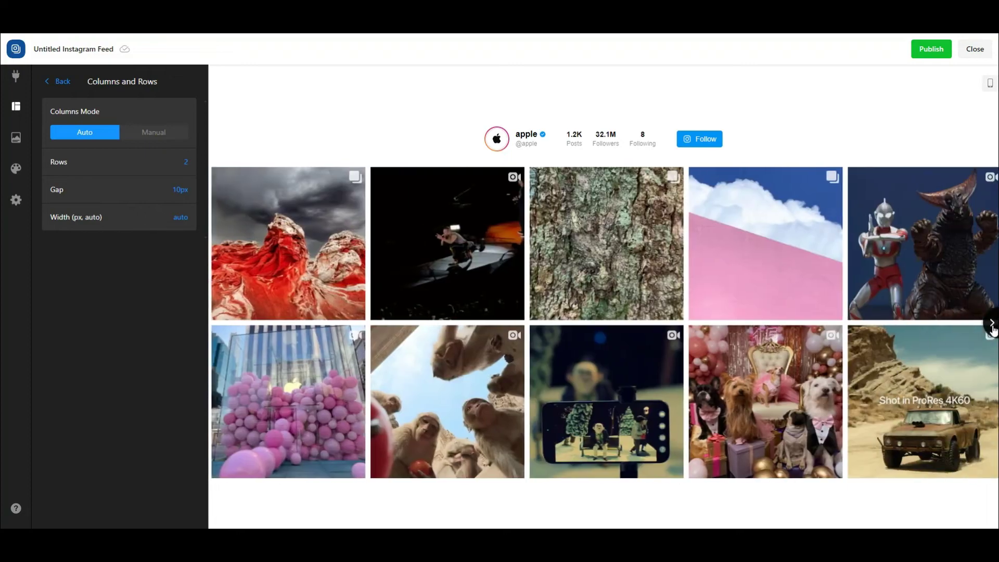
left_click(181, 189)
left_click(178, 210)
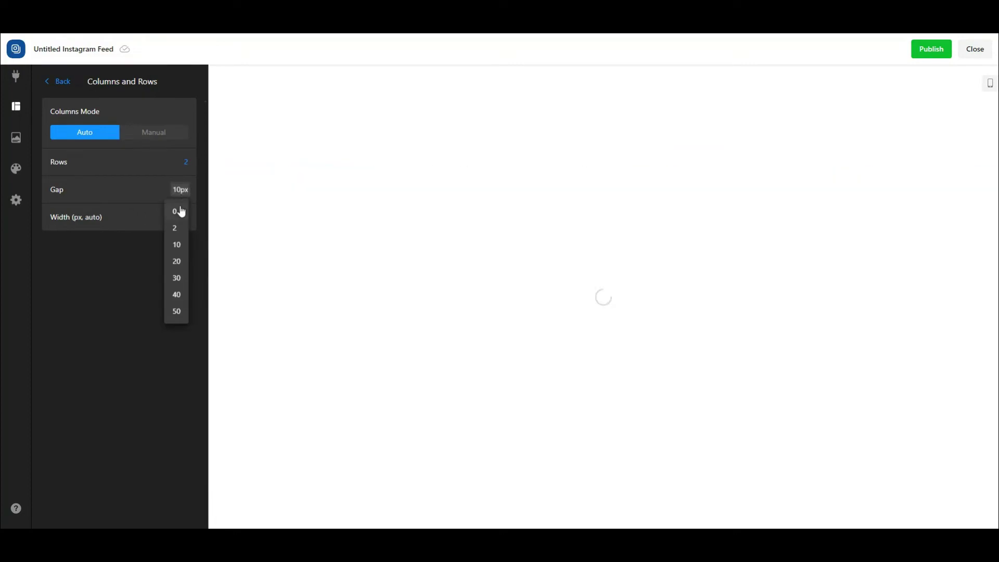
Leave the width on auto and Columns Mode on Auto
double_click(175, 219)
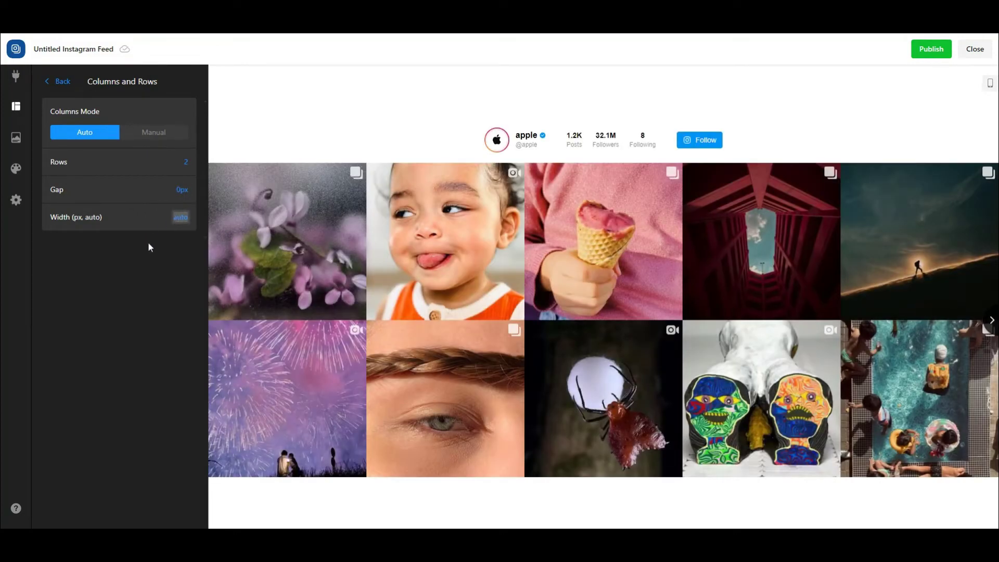
left_click(151, 261)
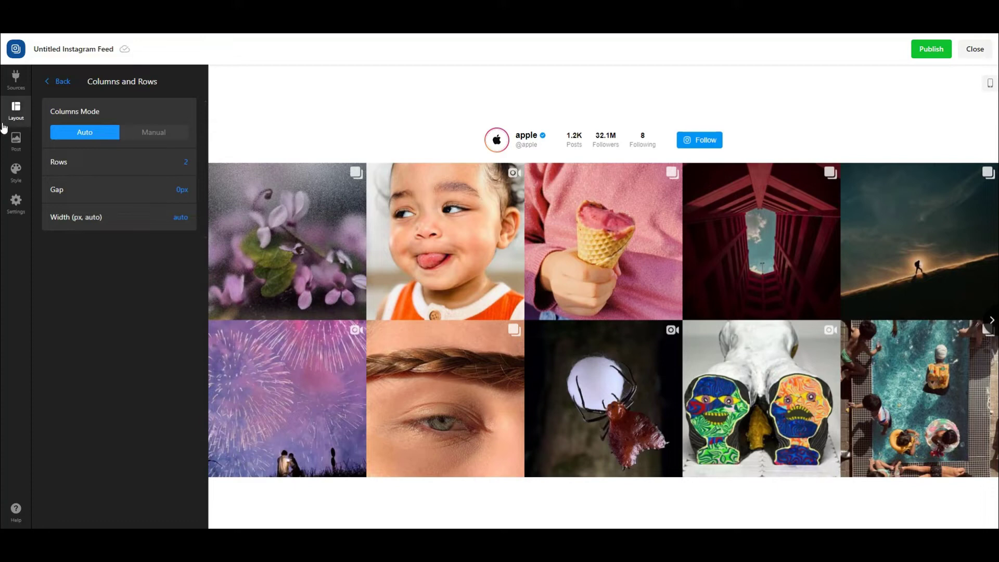
left_click(155, 134)
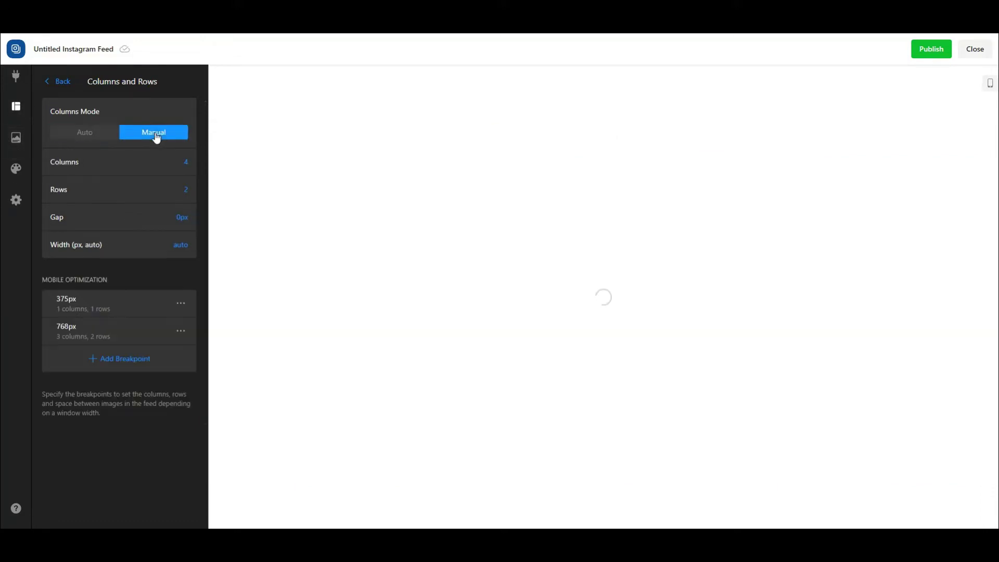
left_click(96, 136)
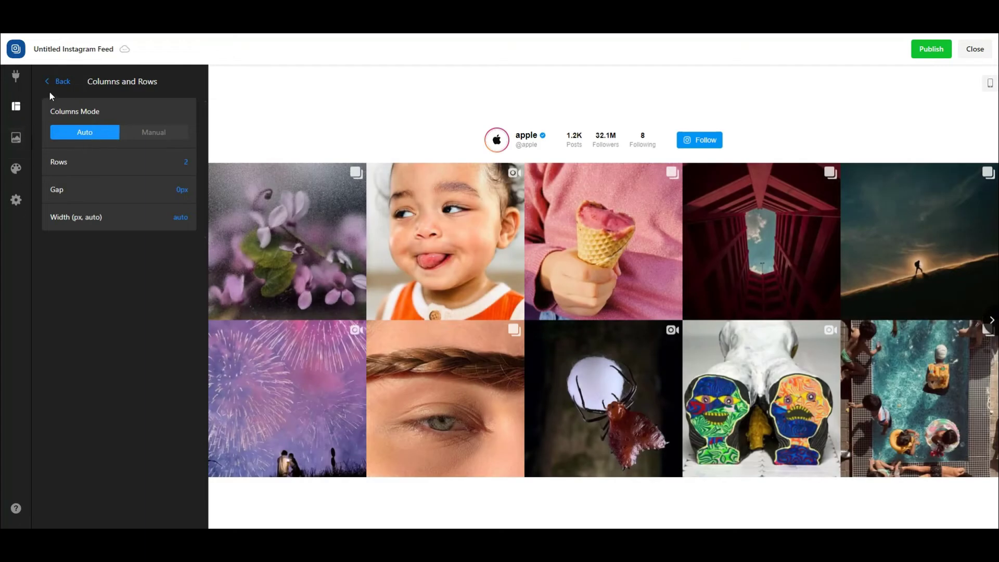
left_click(58, 83)
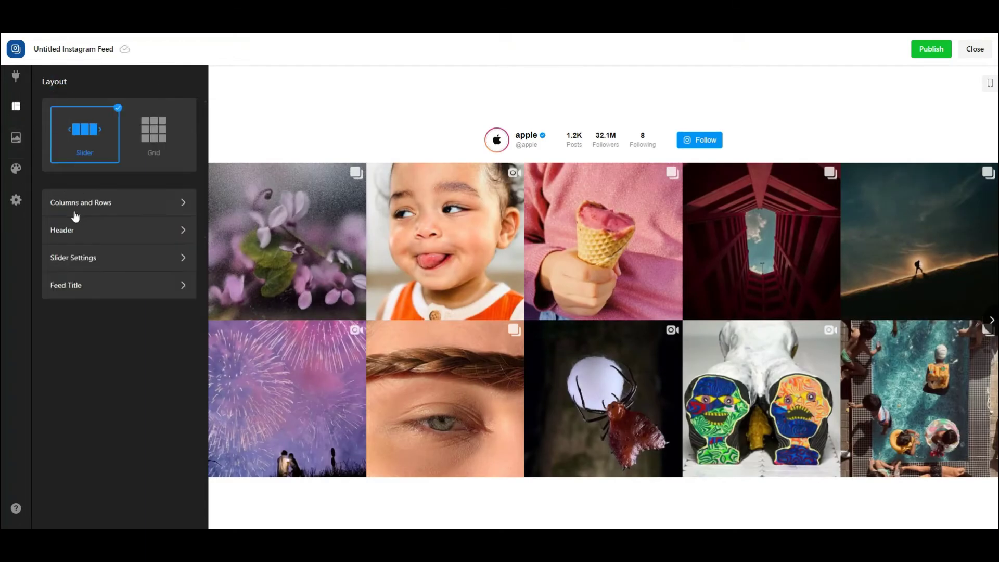
left_click(53, 230)
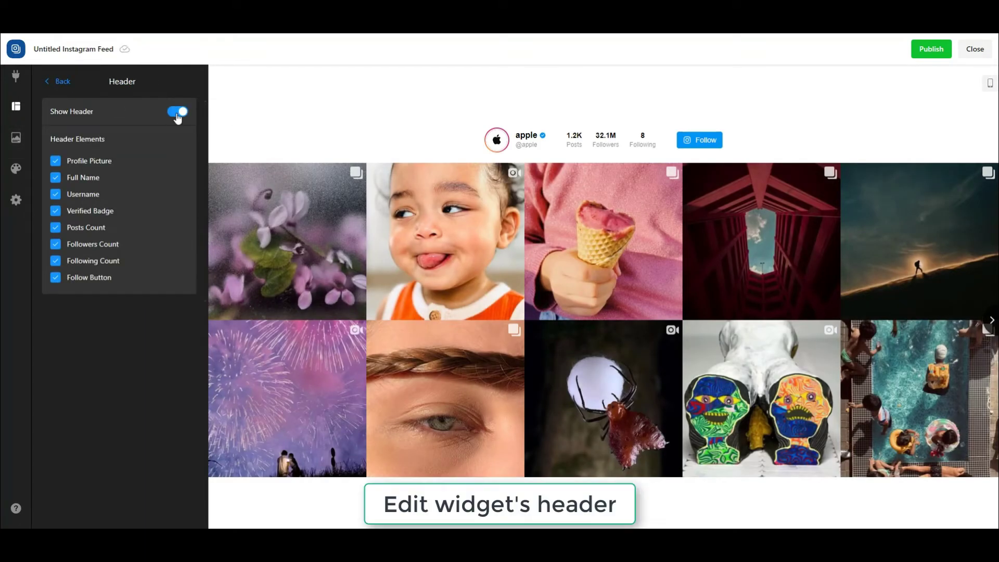
left_click(177, 112)
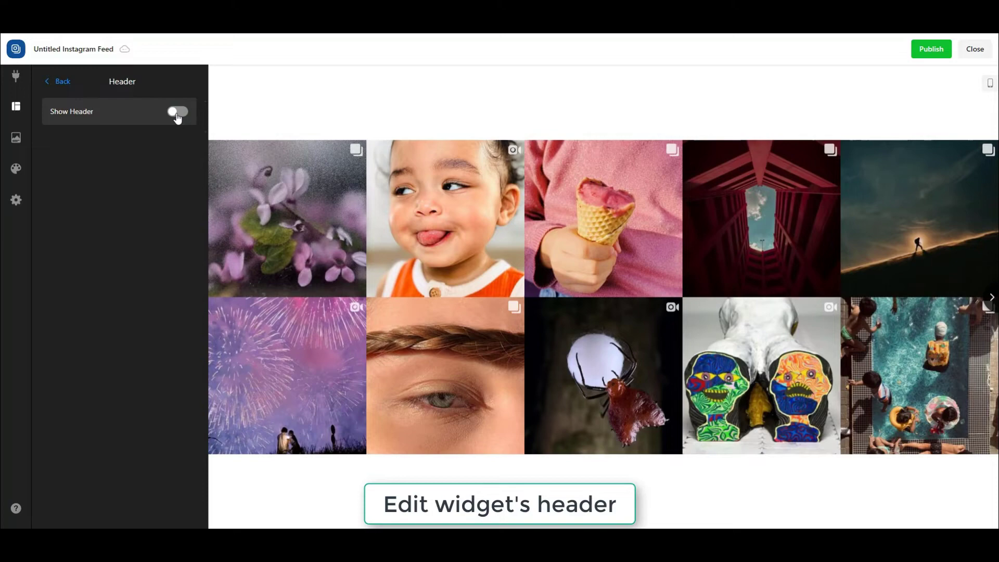
left_click(177, 112)
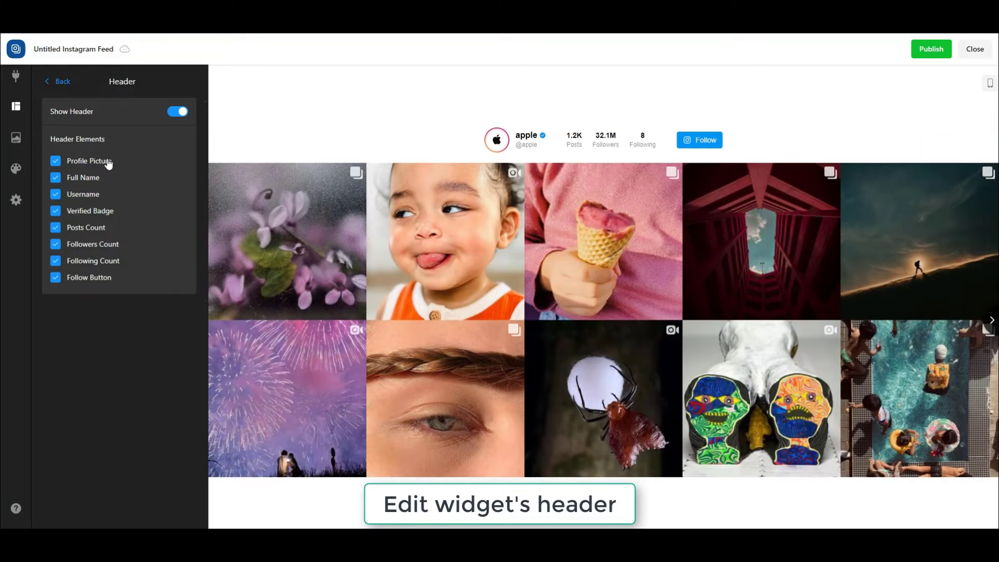
left_click(108, 162)
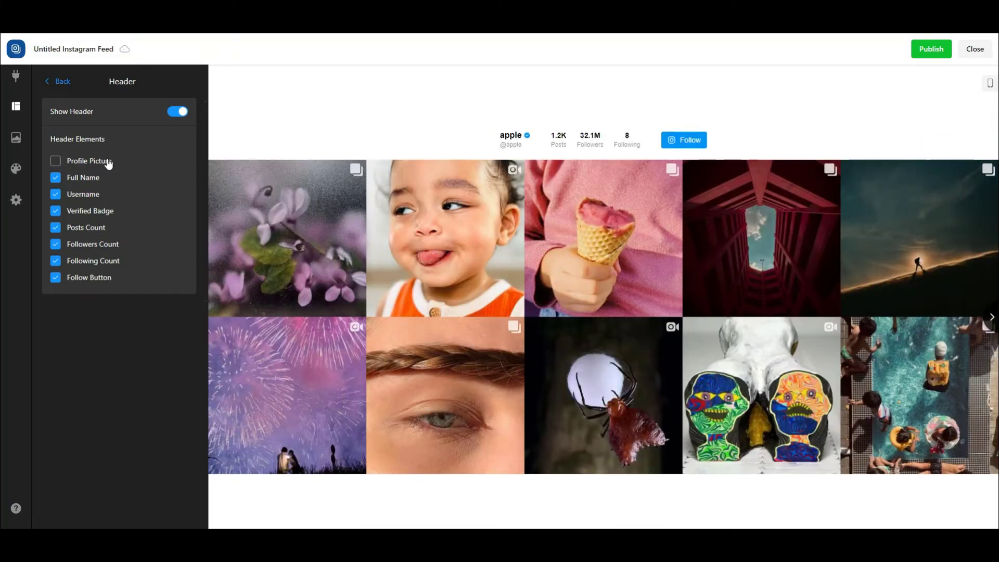
left_click(109, 163)
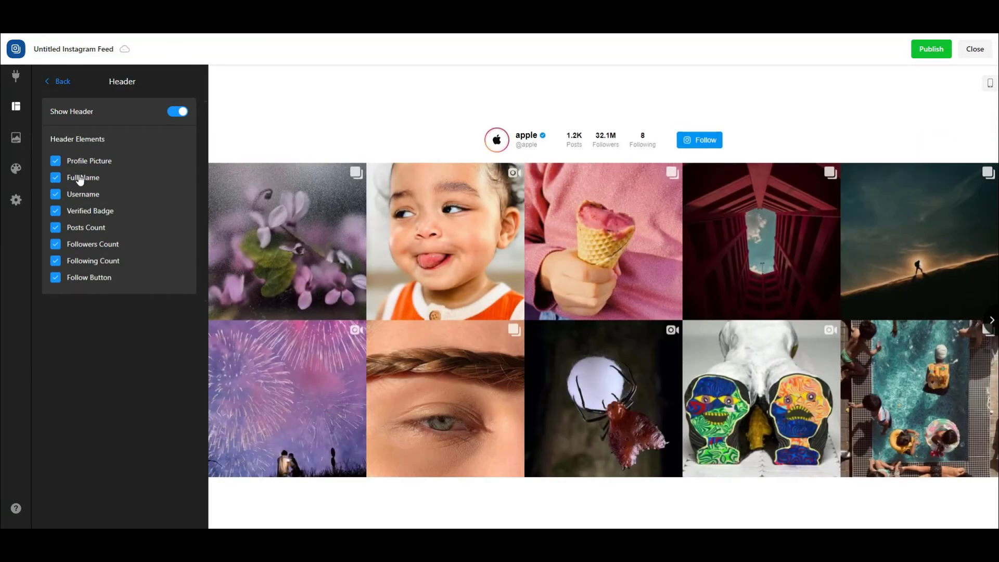
left_click(80, 179)
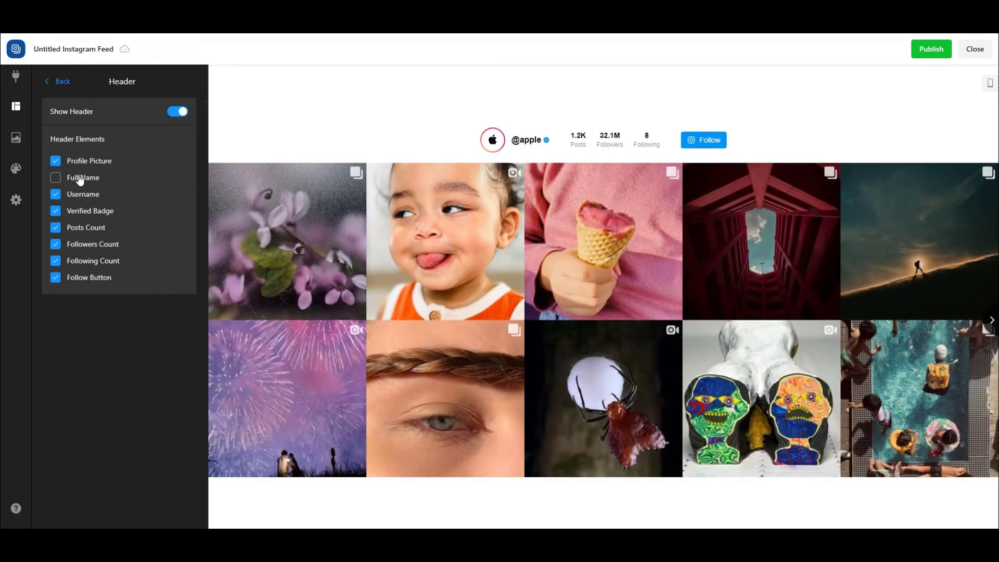
left_click(80, 179)
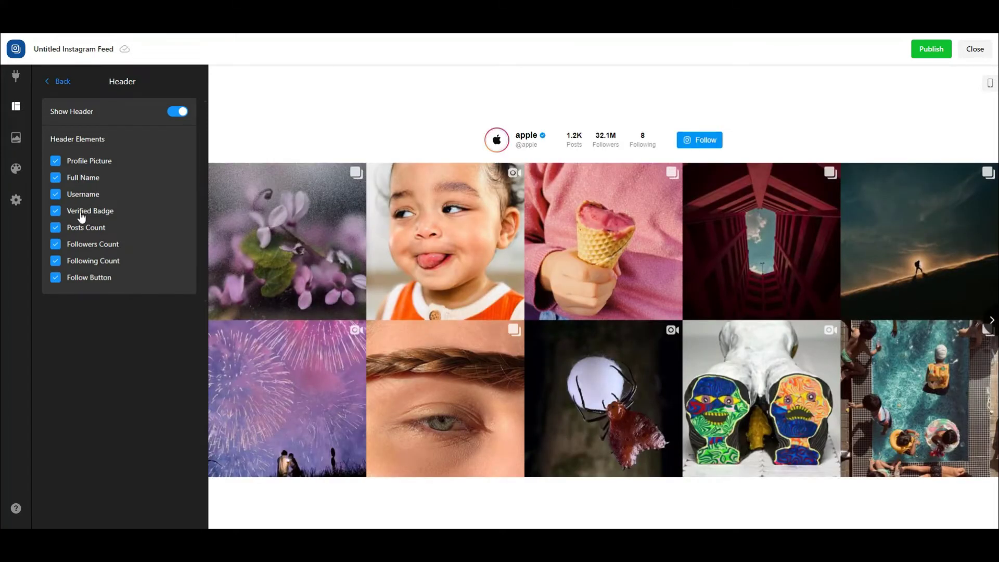
left_click(82, 217)
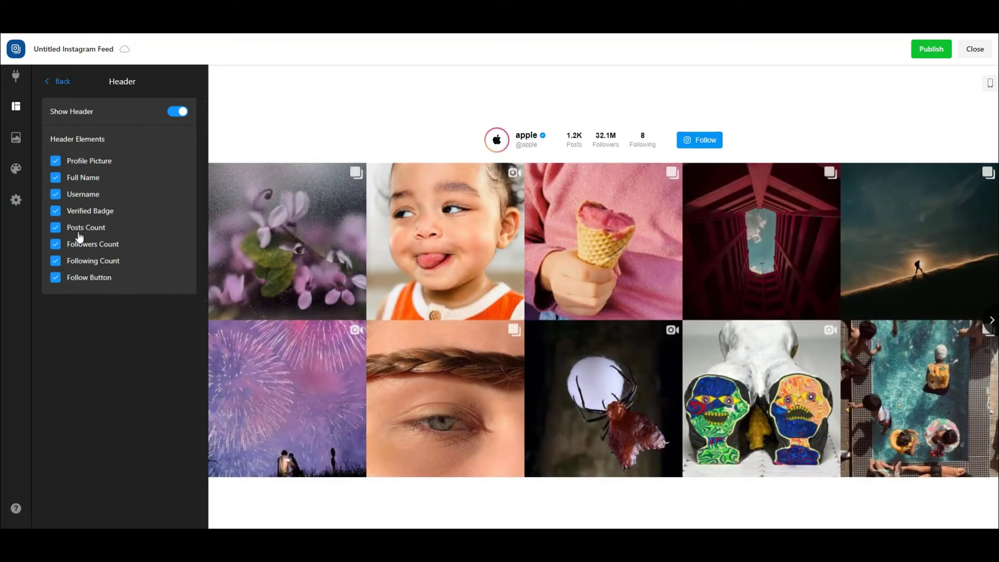
left_click(85, 229)
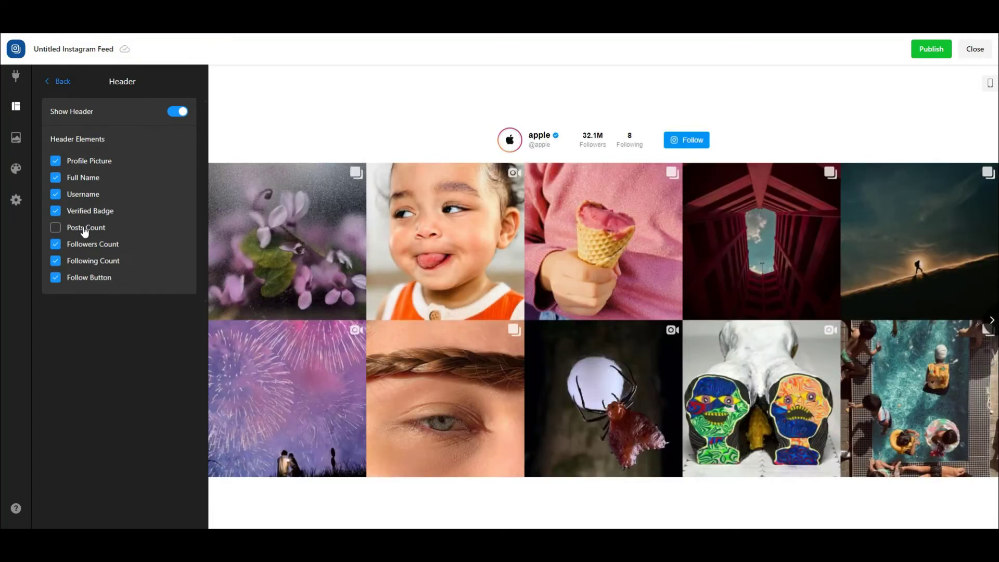
left_click(84, 232)
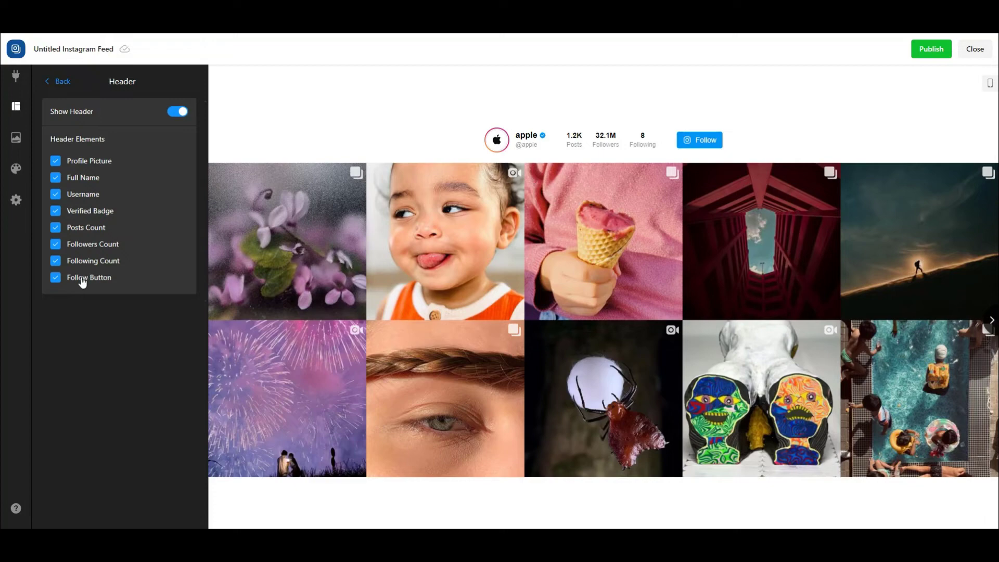
left_click(83, 282)
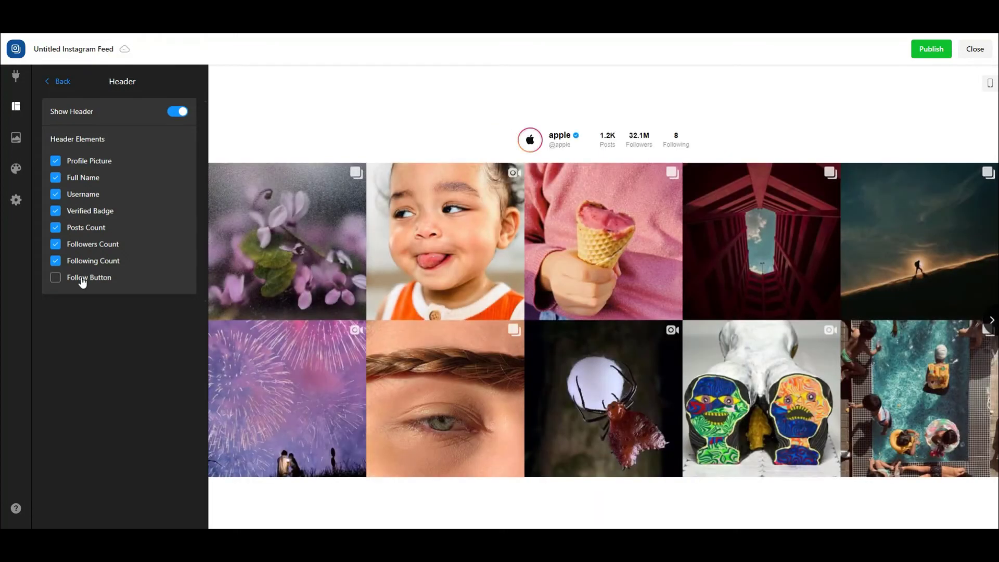
left_click(82, 282)
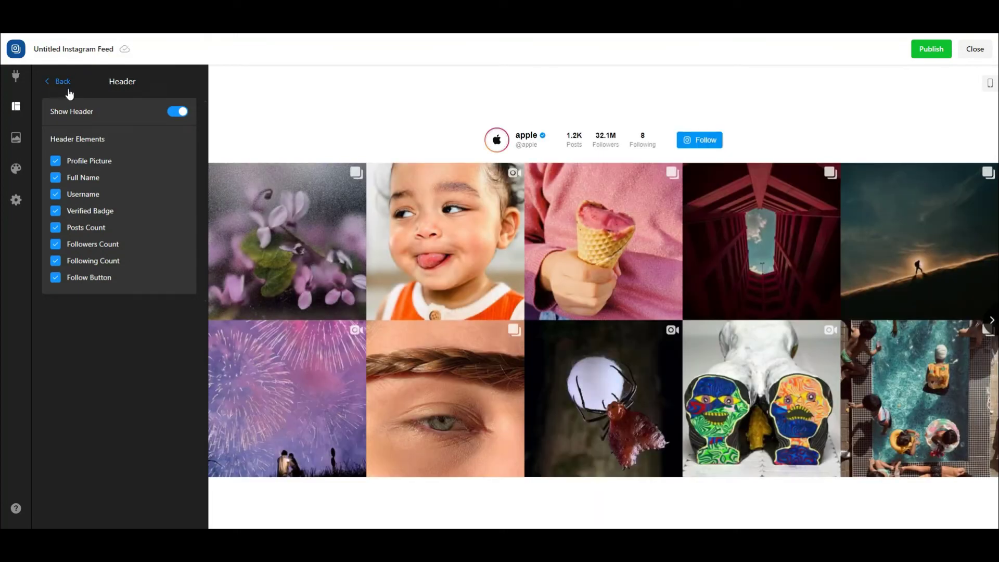
left_click(65, 83)
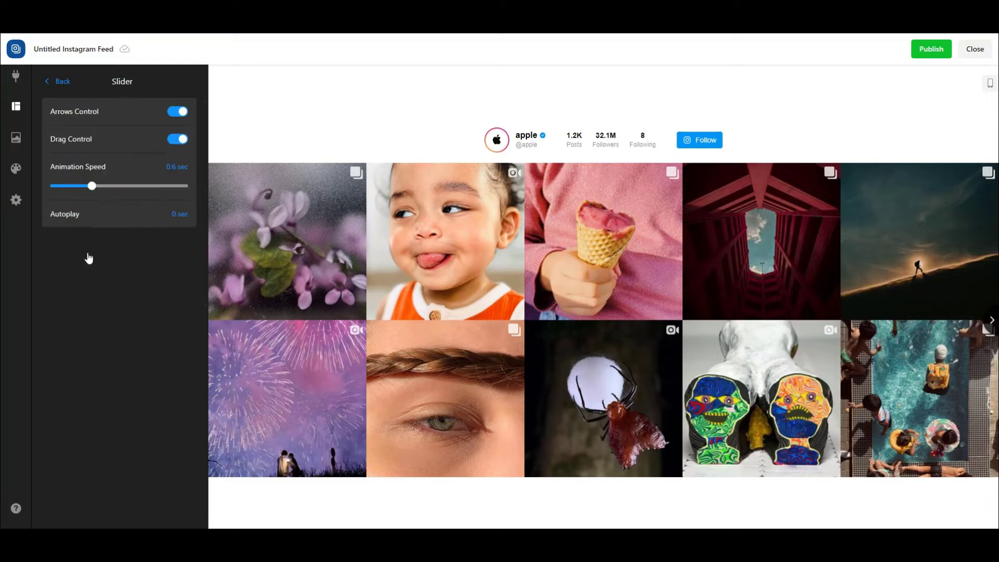
left_click(88, 258)
left_click(64, 87)
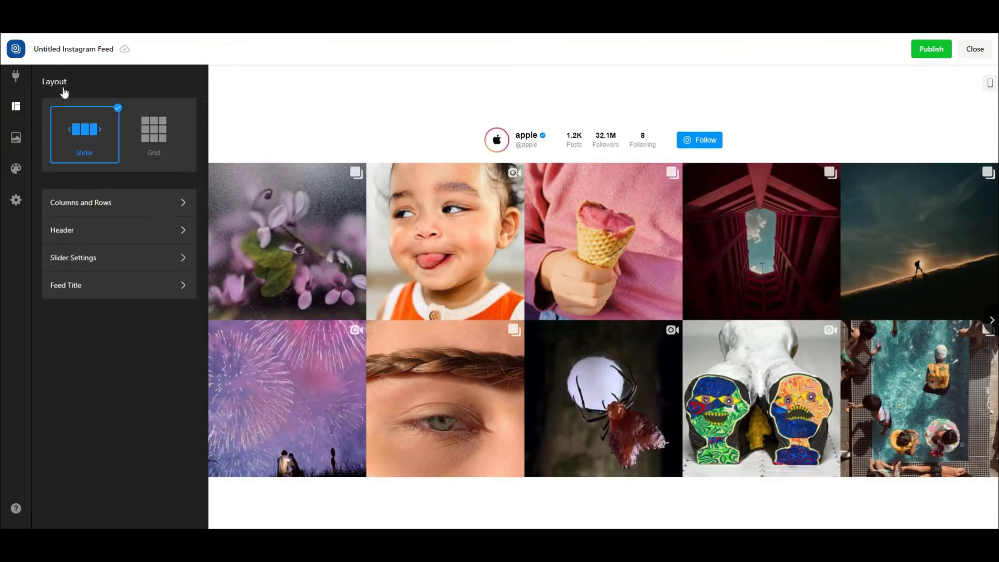
left_click(82, 291)
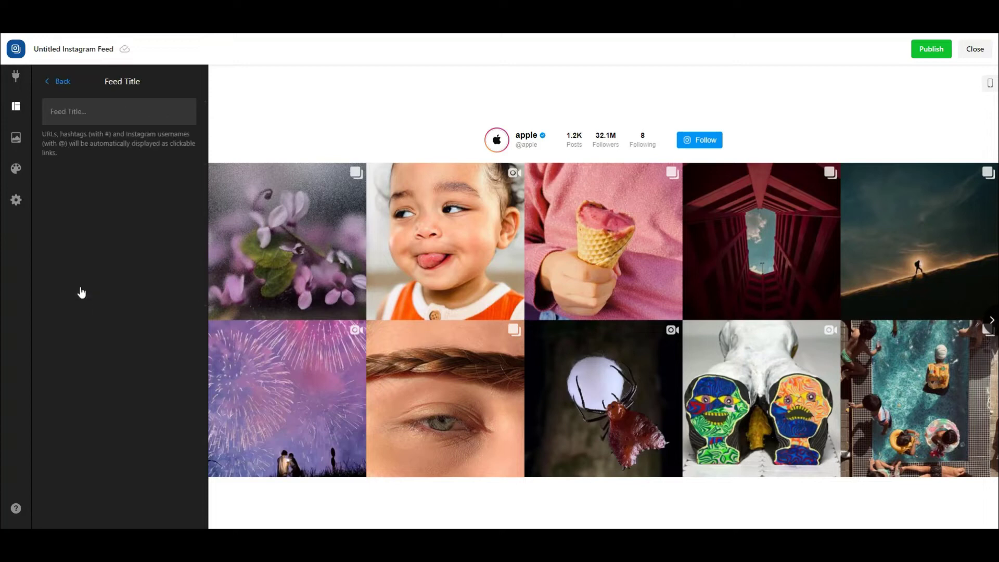
left_click(101, 114)
type("@")
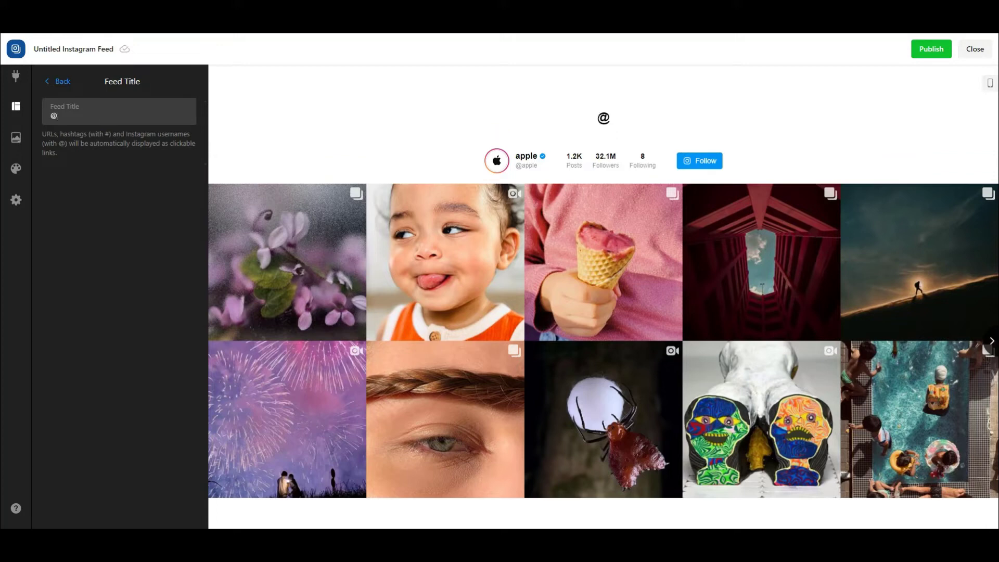
type("Apple on Insta")
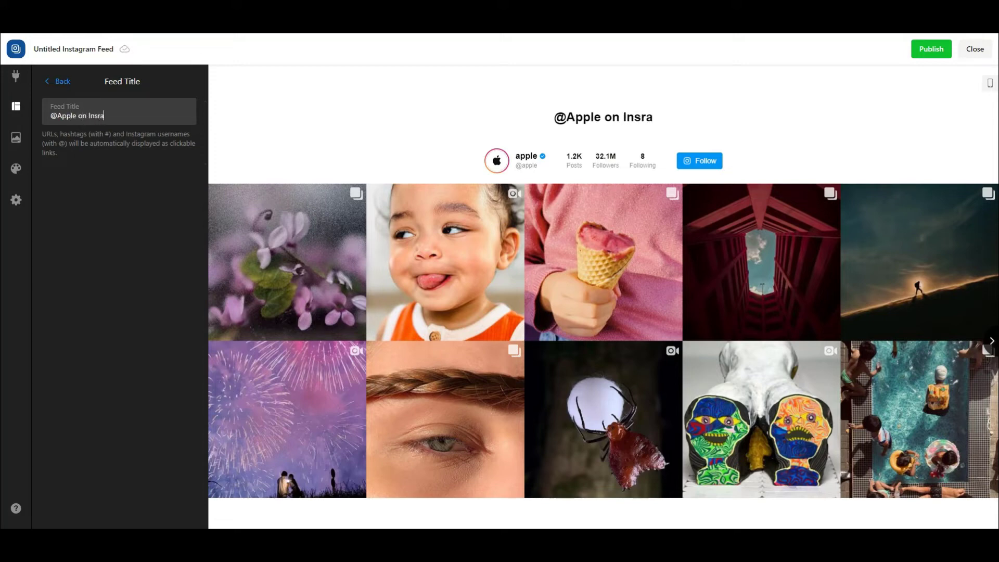
type("gram")
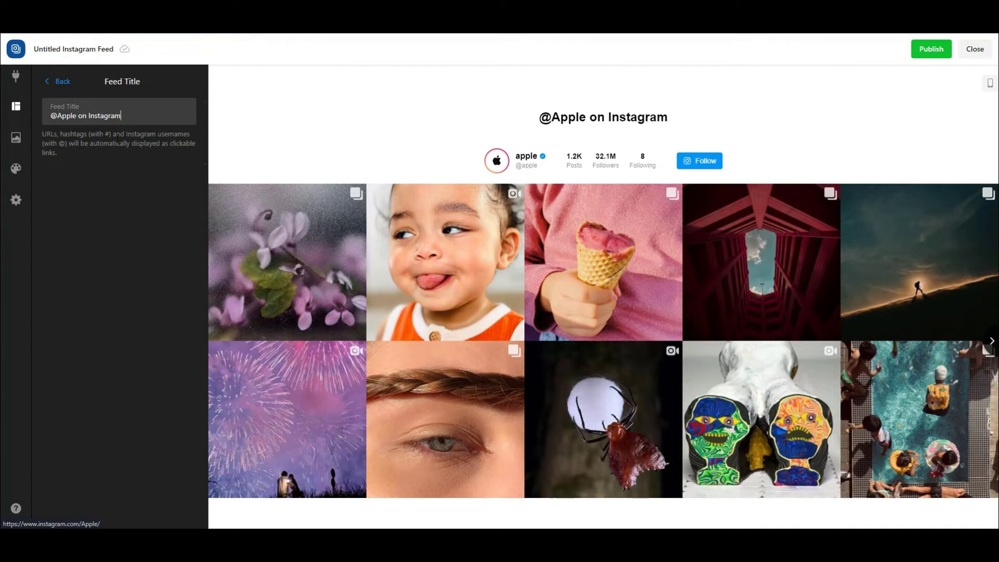
left_click(60, 81)
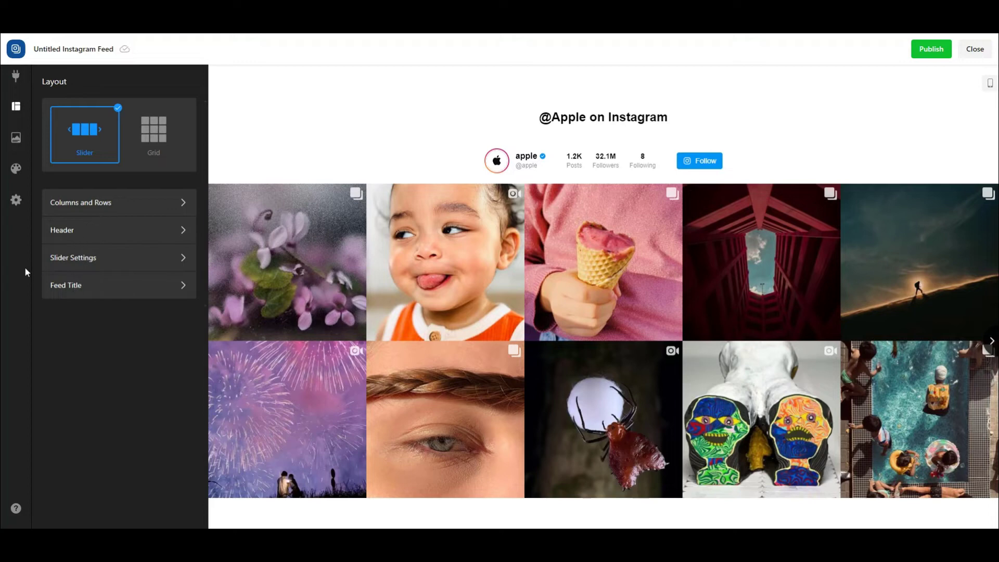
left_click(20, 143)
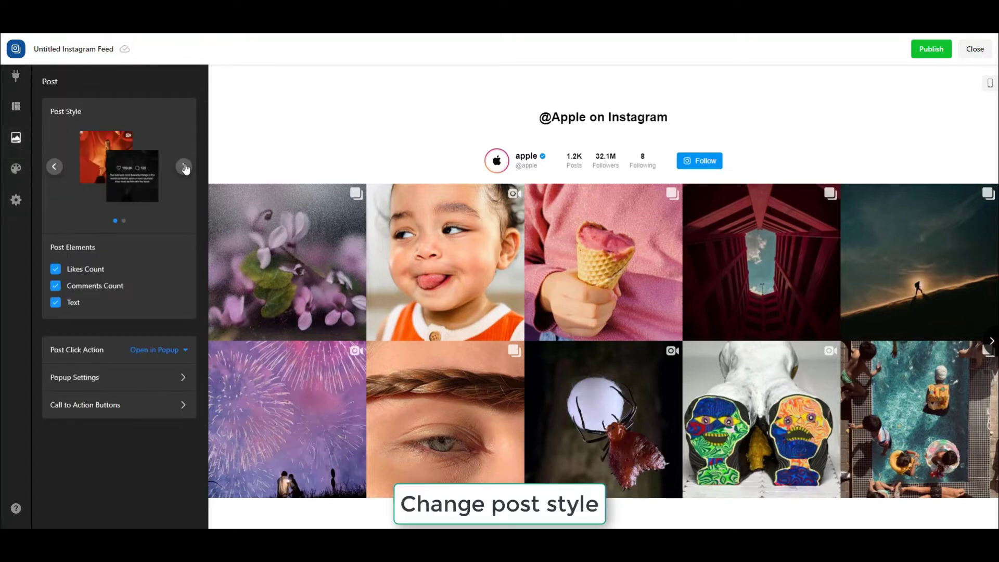
left_click(185, 168)
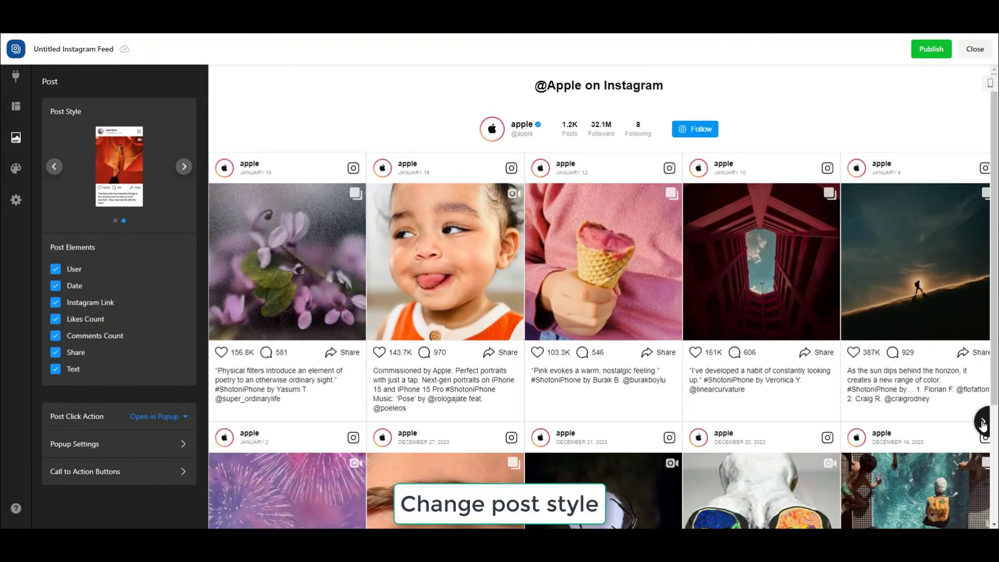
left_click(981, 421)
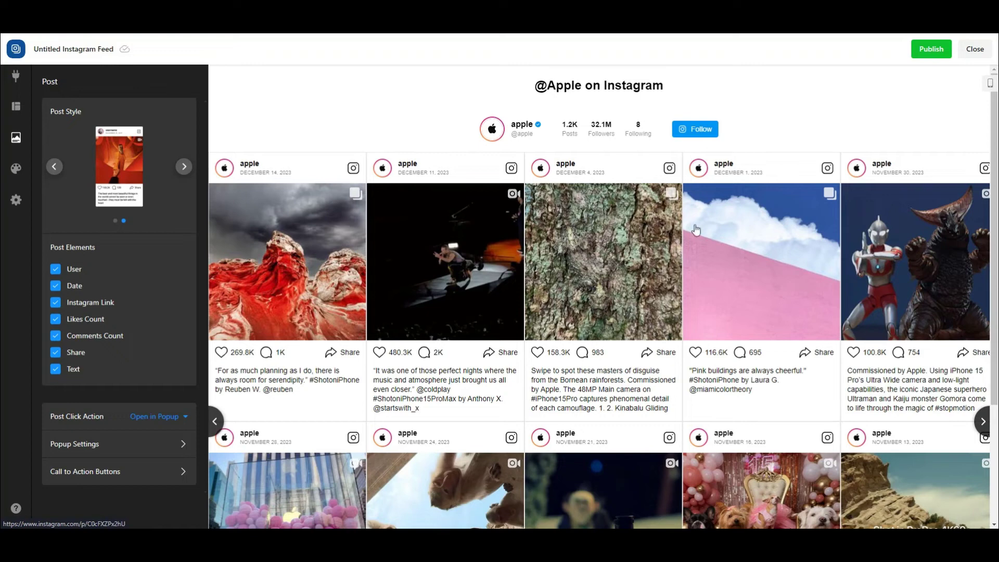
left_click(55, 170)
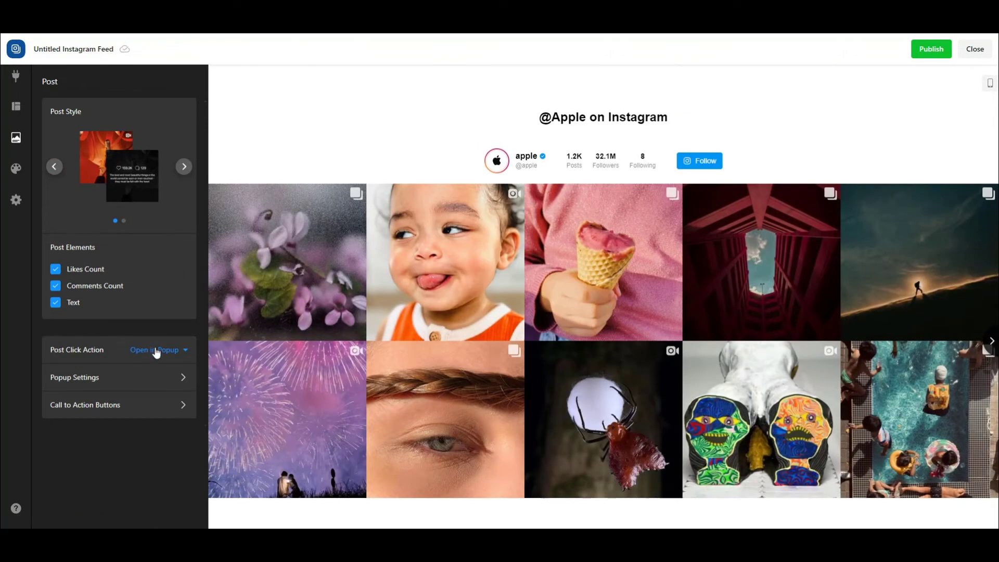
left_click(156, 351)
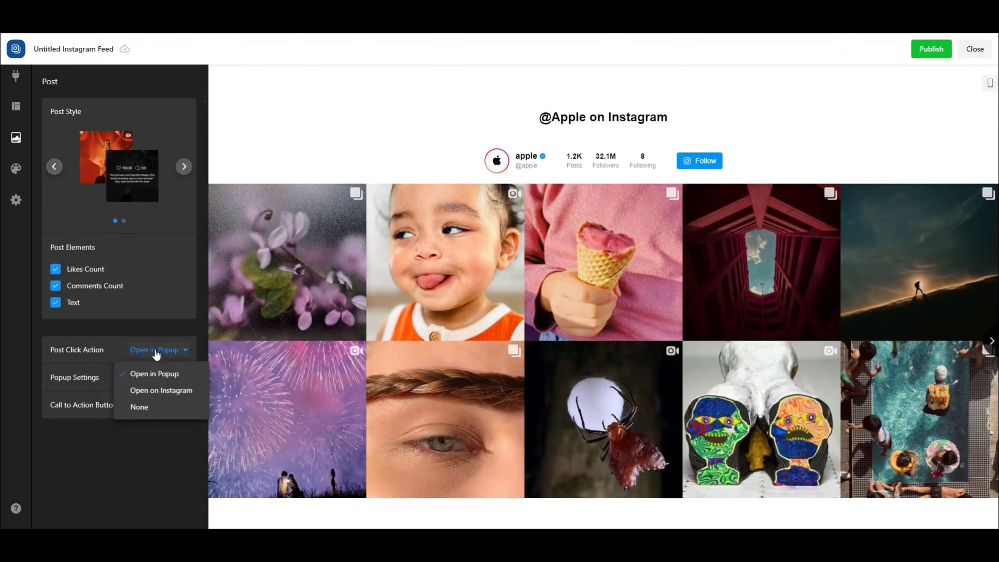
left_click(156, 351)
left_click(100, 269)
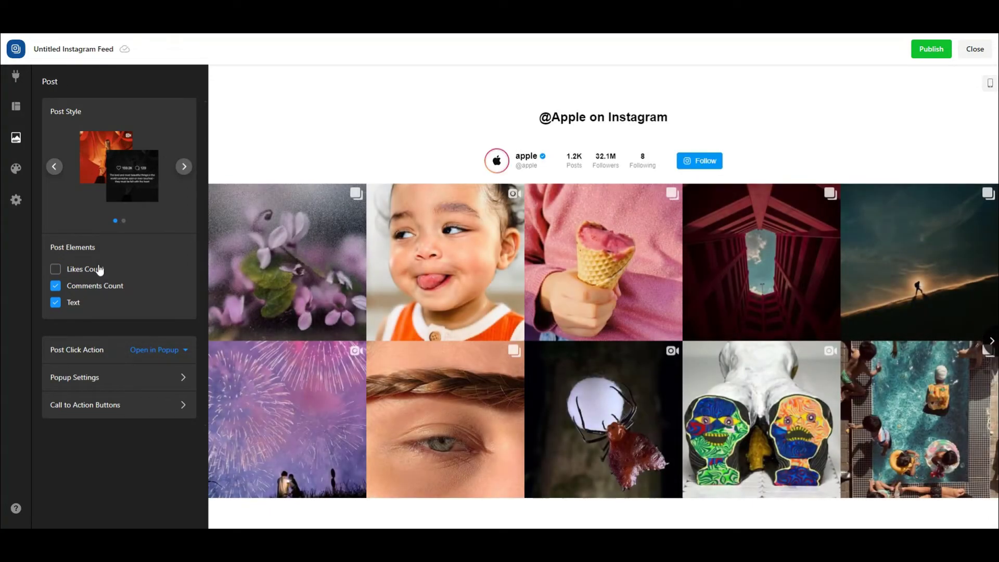
left_click(99, 269)
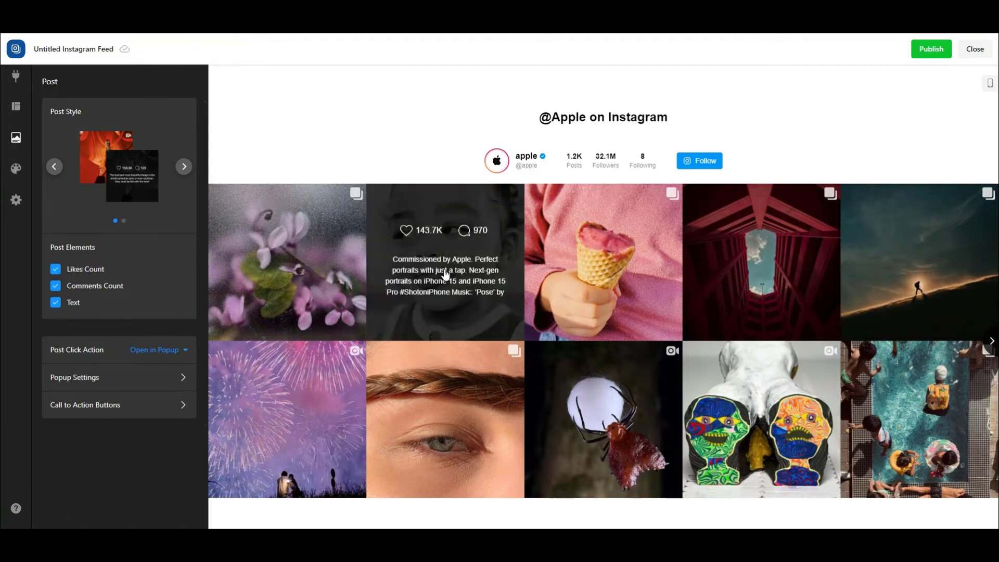
left_click(97, 286)
left_click(71, 303)
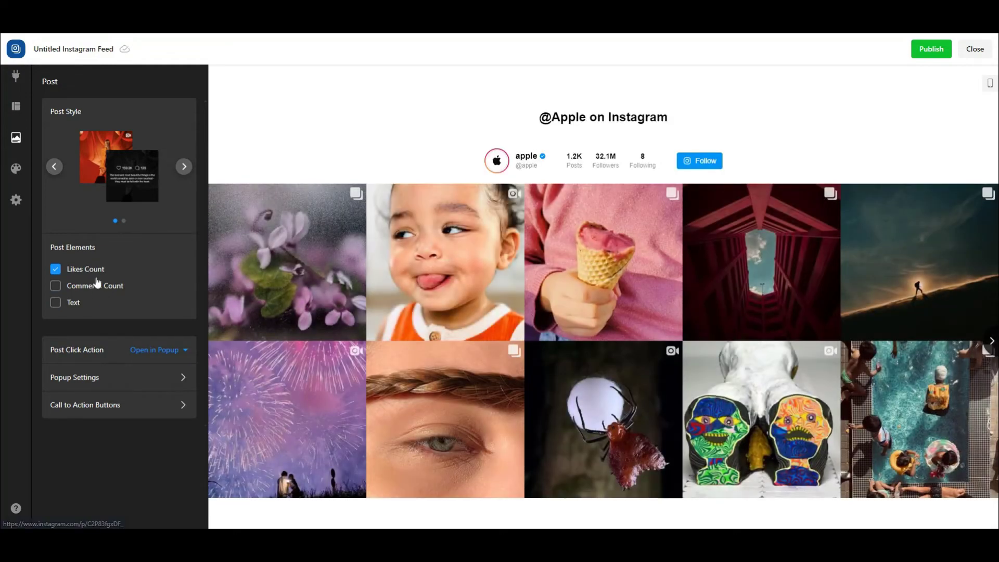
left_click(73, 302)
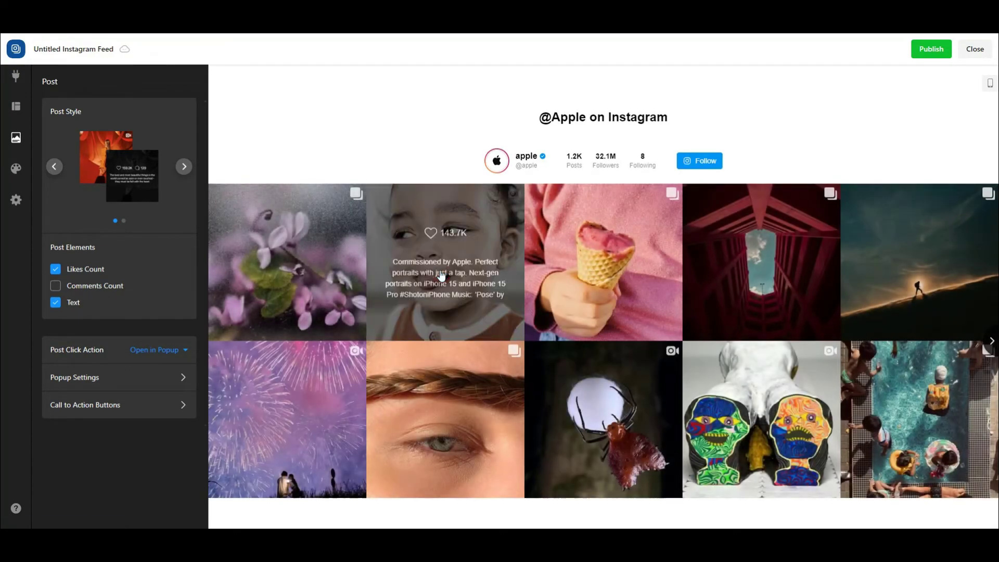
left_click(91, 287)
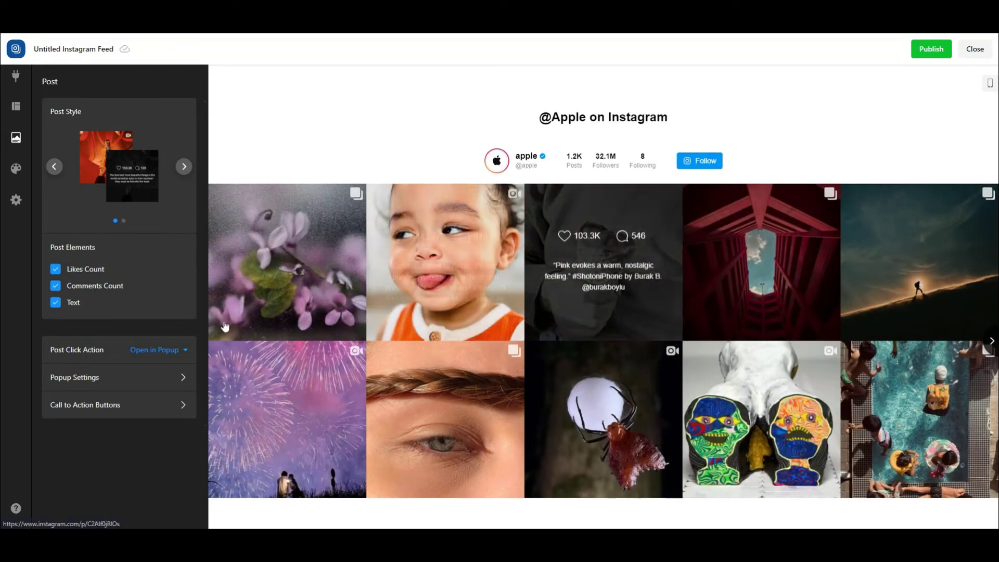
left_click(183, 350)
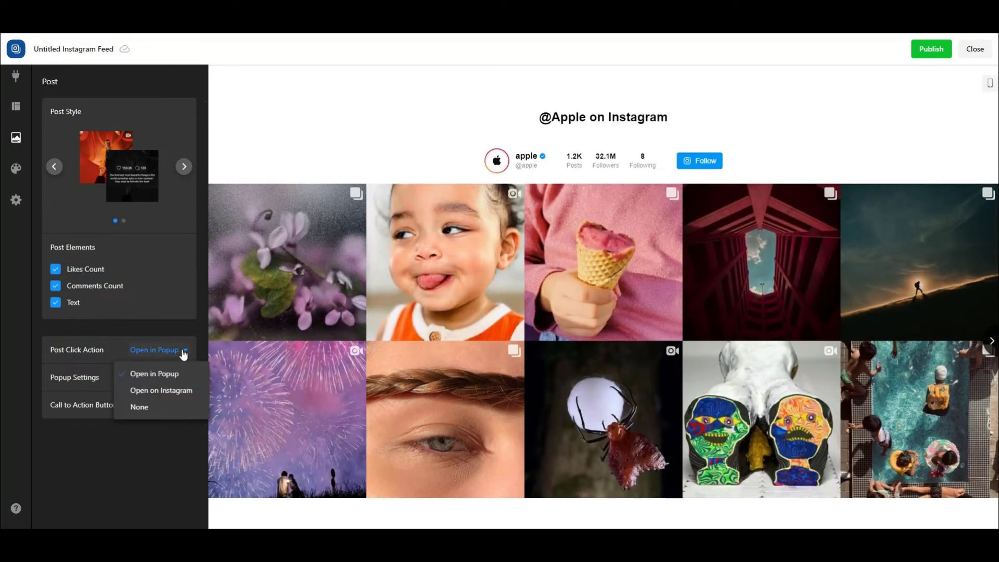
left_click(177, 396)
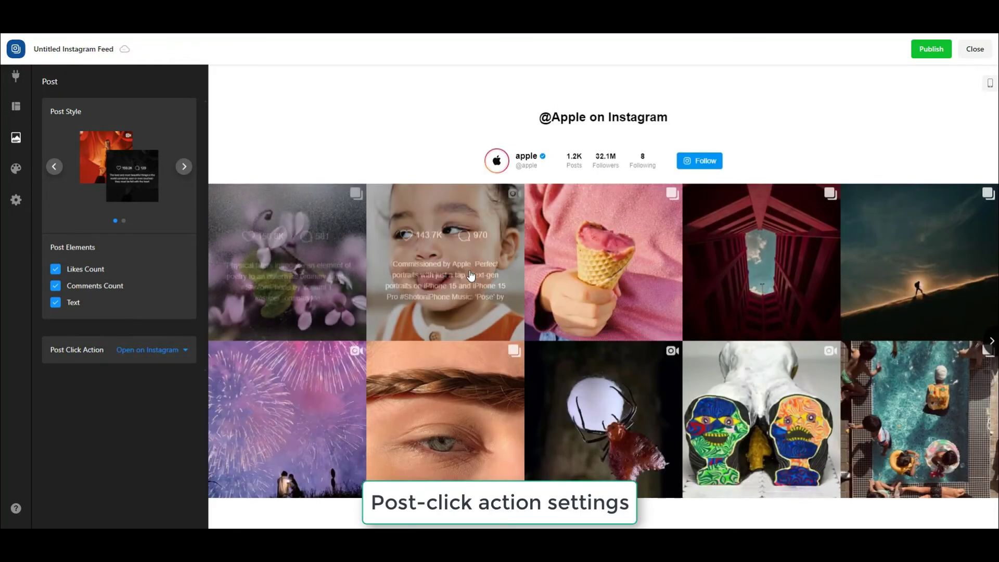
left_click(179, 350)
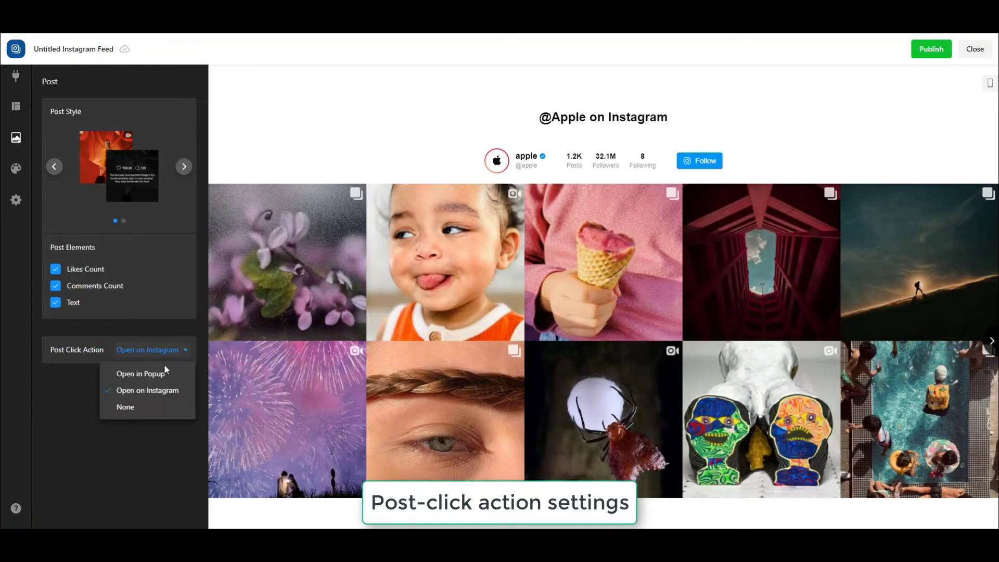
left_click(143, 407)
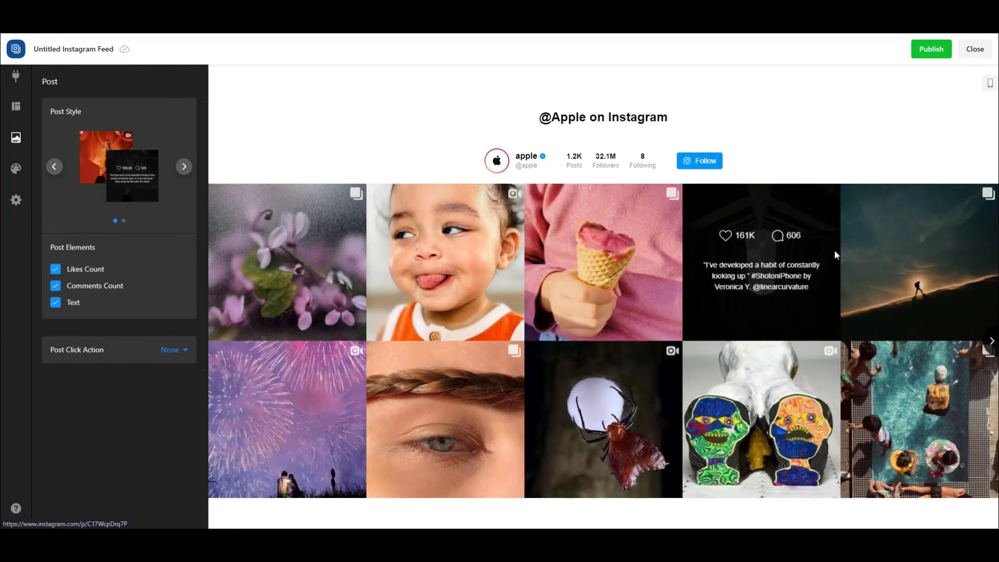
left_click(992, 341)
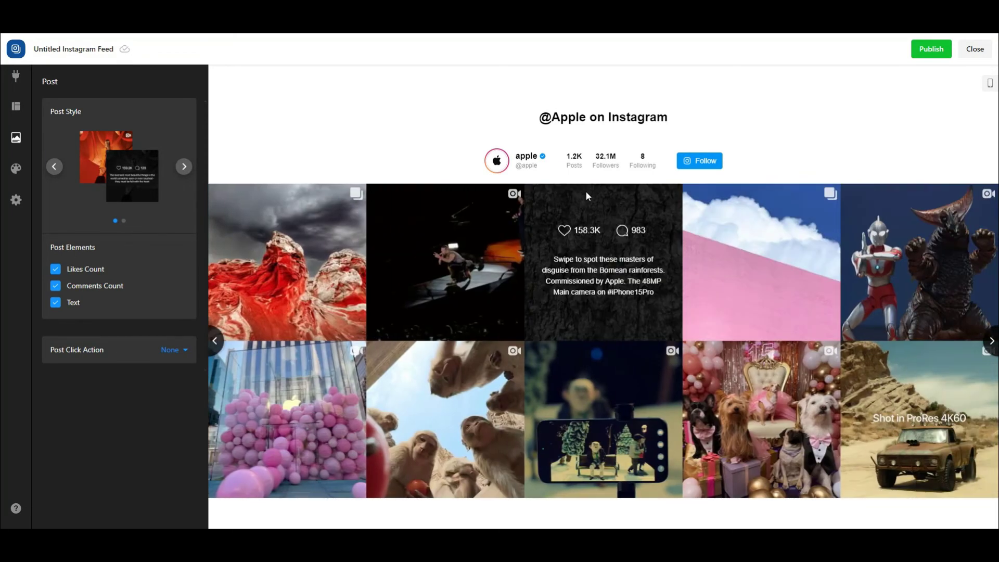
left_click(991, 340)
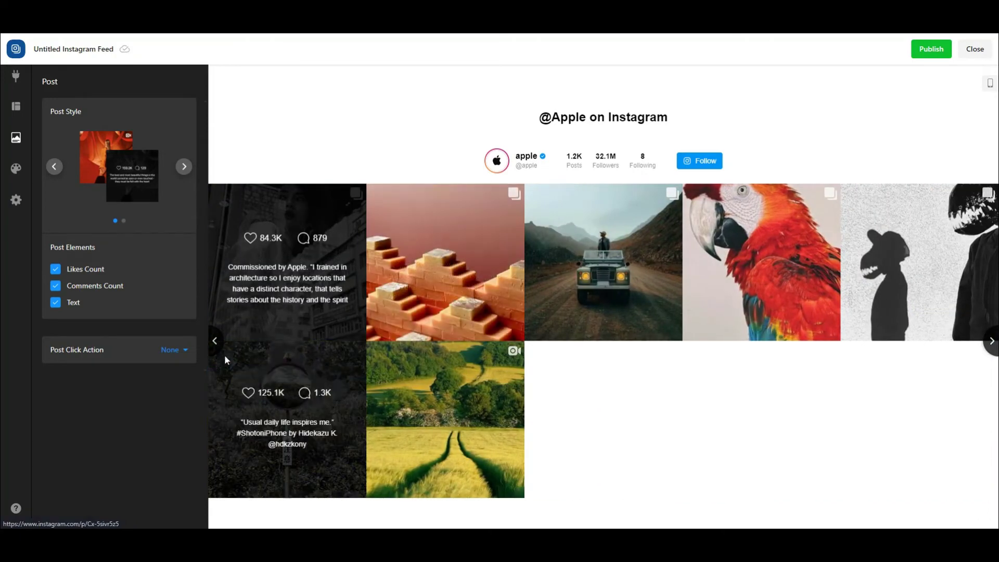
left_click(214, 341)
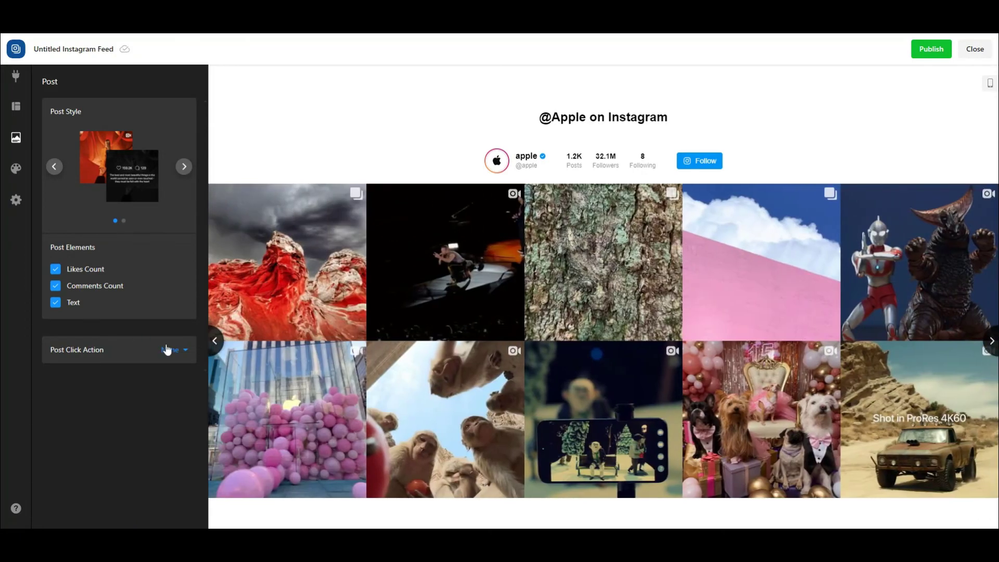
left_click(167, 349)
left_click(193, 379)
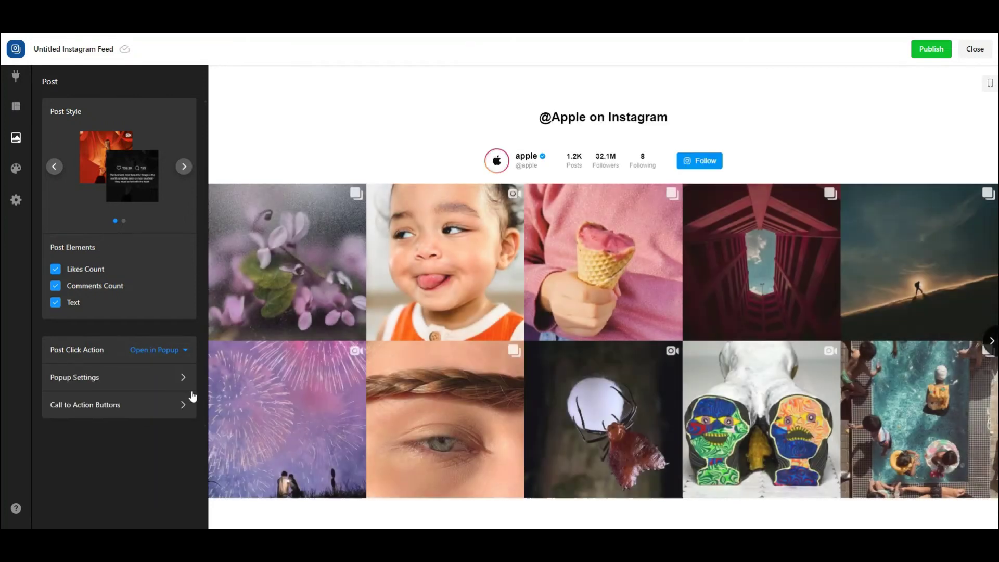
left_click(146, 374)
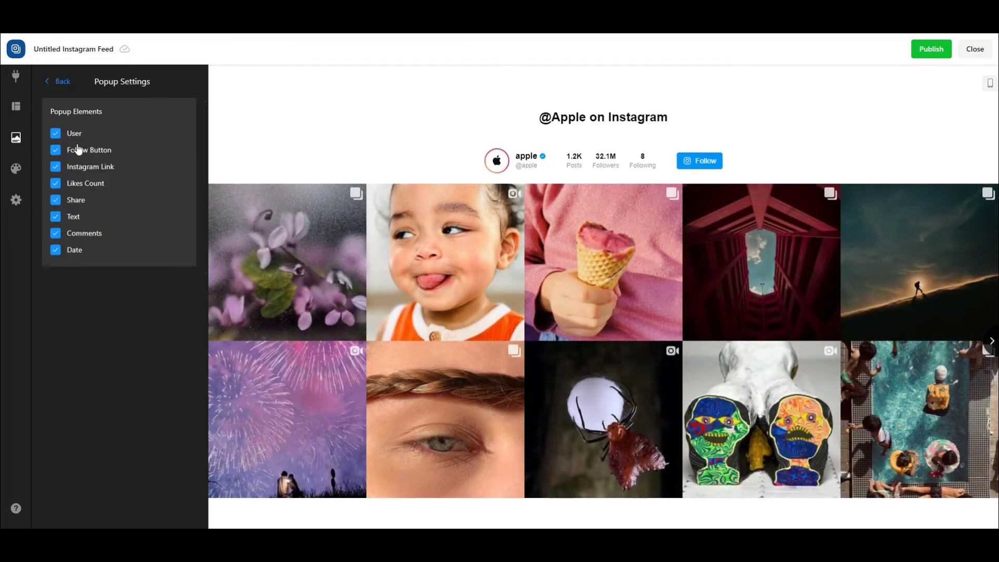
left_click(81, 235)
left_click(71, 253)
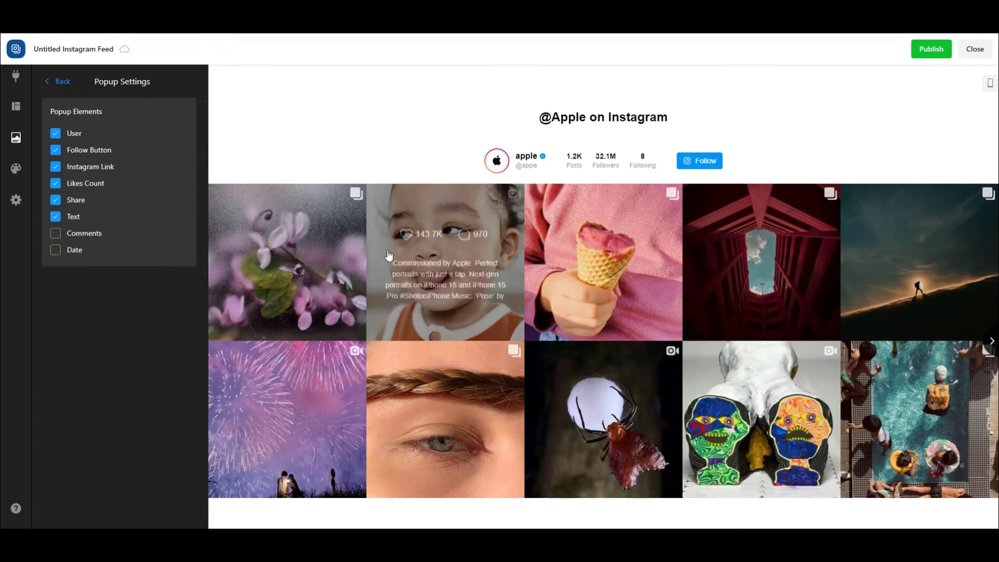
left_click(463, 253)
scroll(463, 254, "down", 5)
scroll(586, 419, "down", 3)
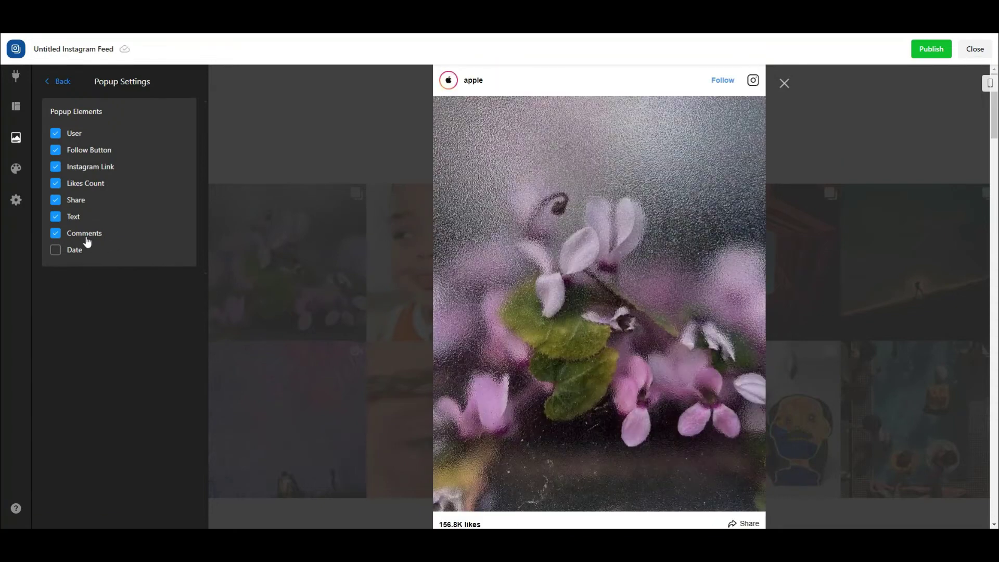
scroll(686, 287, "down", 2)
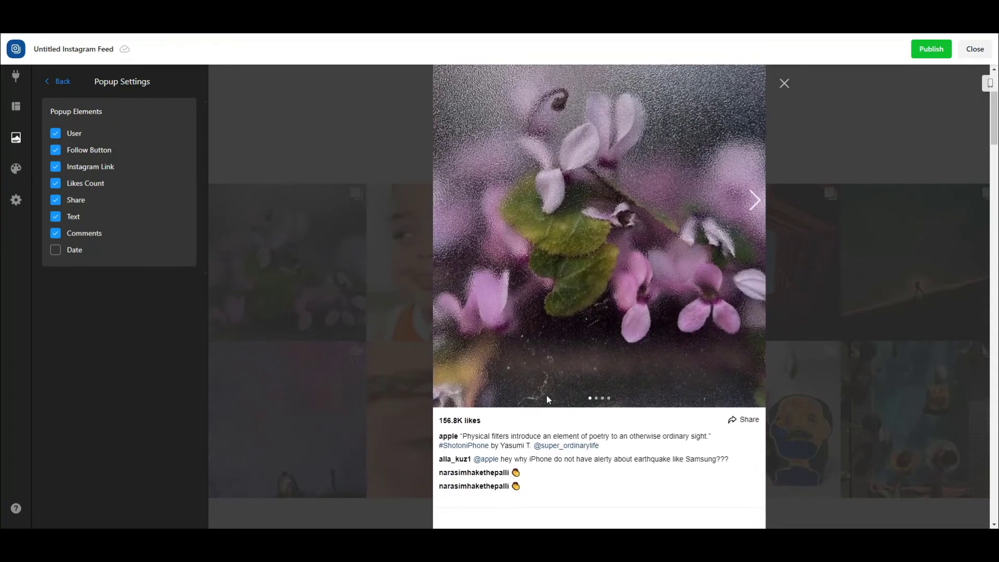
scroll(546, 395, "down", 3)
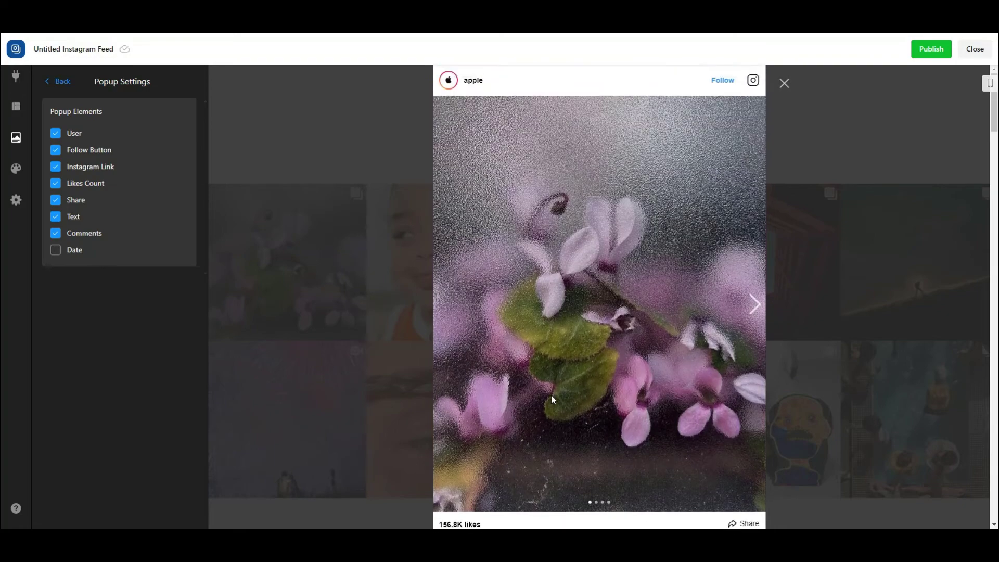
left_click(71, 255)
scroll(641, 315, "down", 3)
scroll(642, 314, "down", 3)
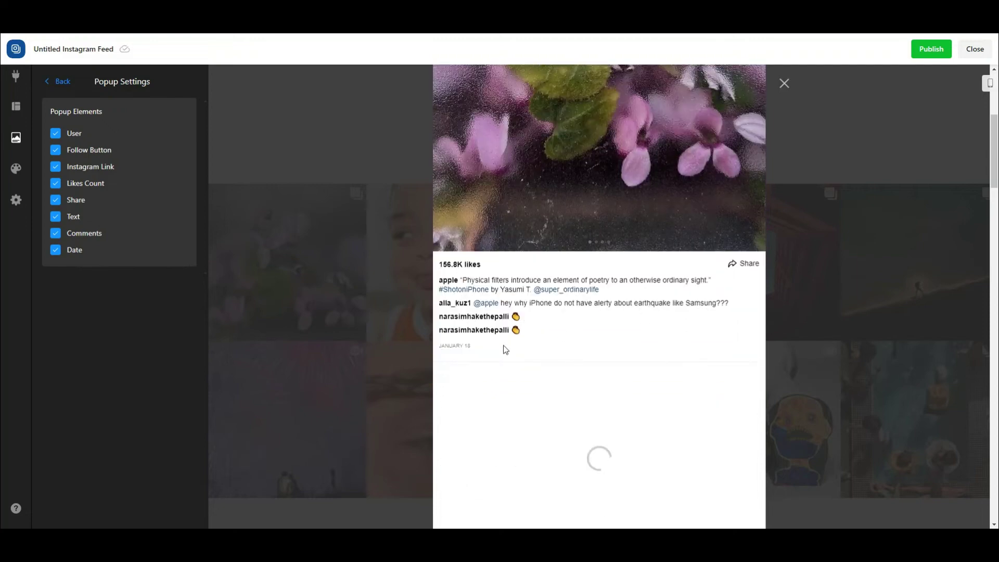
left_click(310, 284)
Delete all three sample call-to-action buttons from the post's button list
left_click(67, 84)
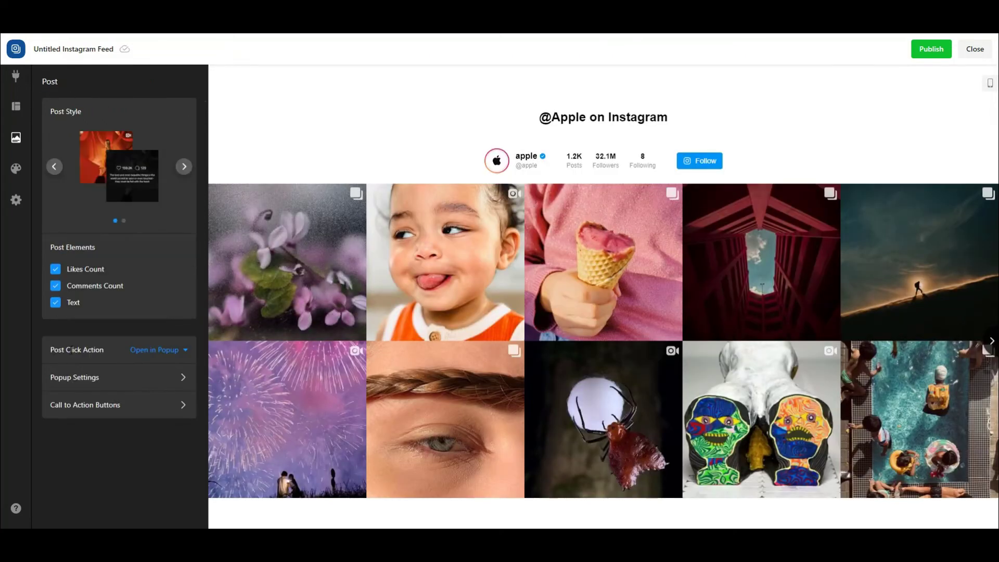
left_click(90, 410)
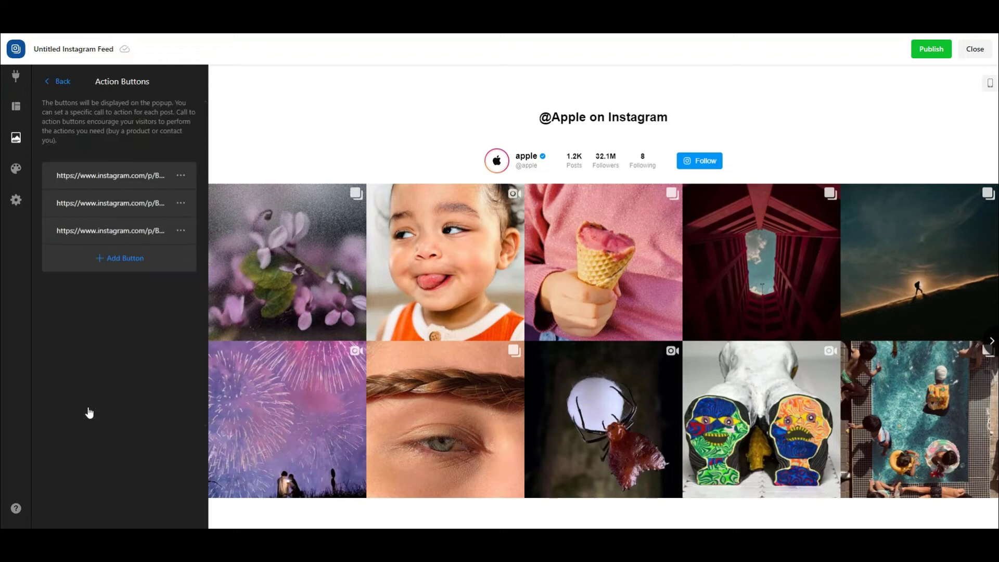
left_click(181, 175)
left_click(196, 230)
left_click(180, 175)
left_click(196, 231)
left_click(179, 175)
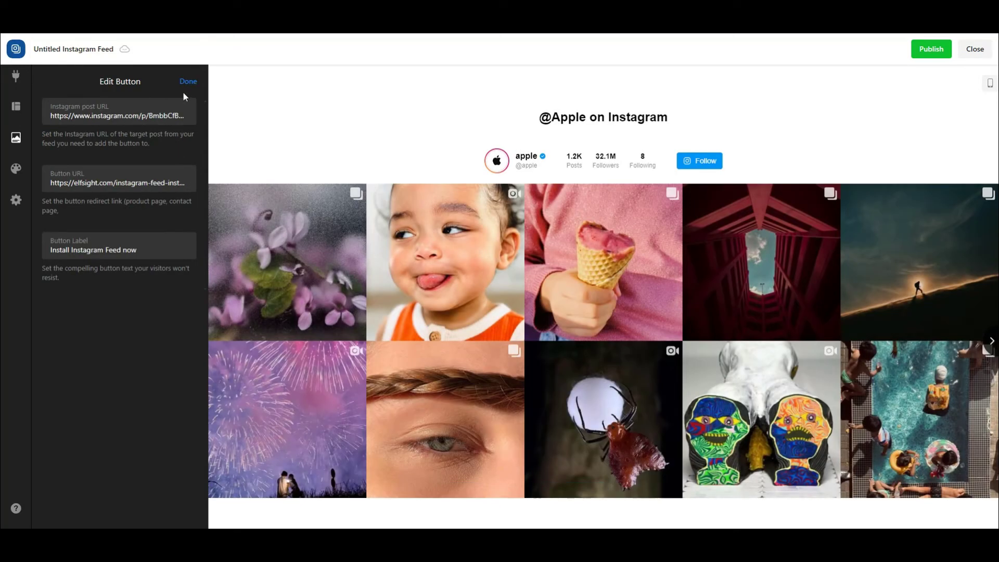
left_click(186, 82)
left_click(180, 175)
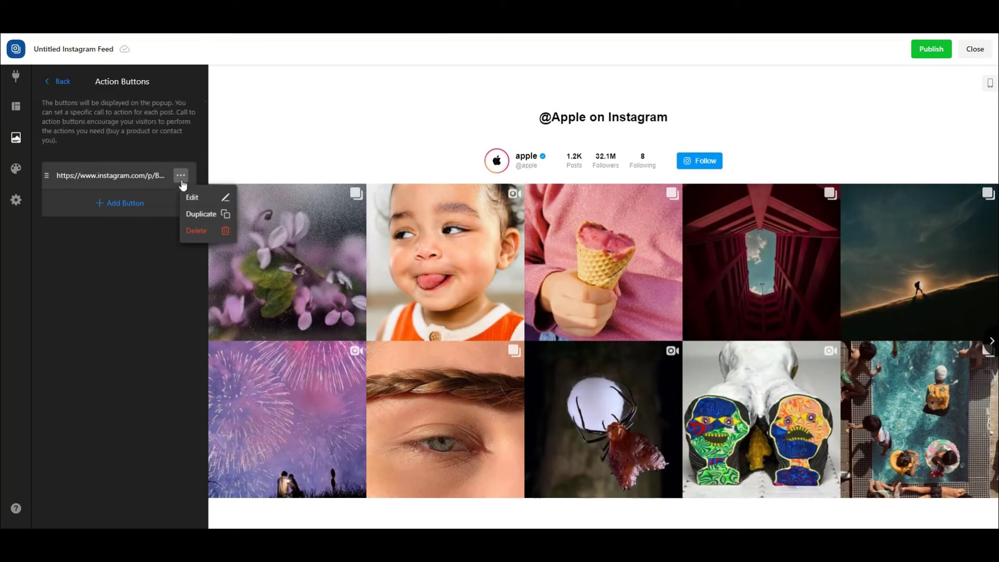
left_click(204, 229)
left_click(120, 184)
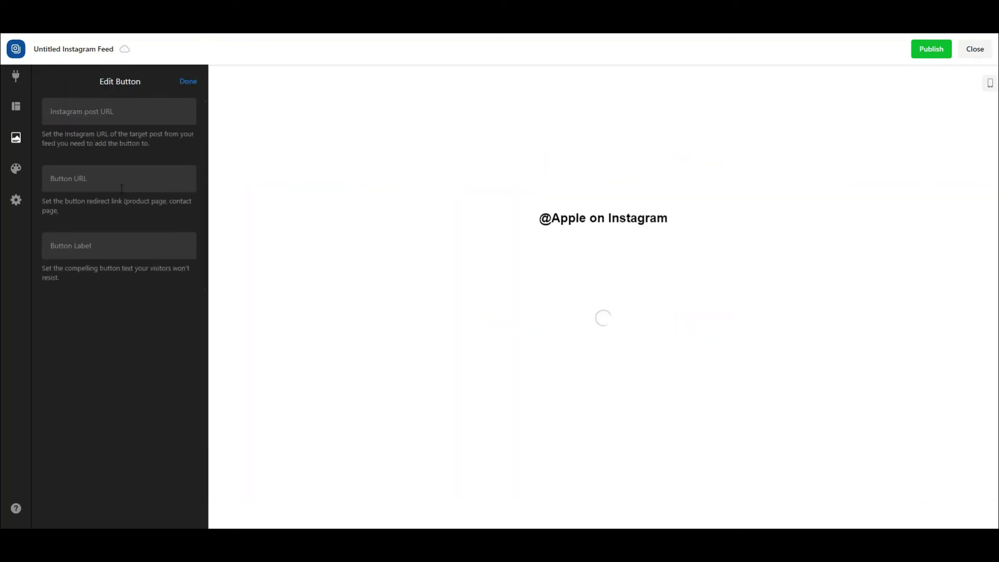
left_click(113, 108)
type("https://www.instagram.com/p/C1FR03cxWWi/")
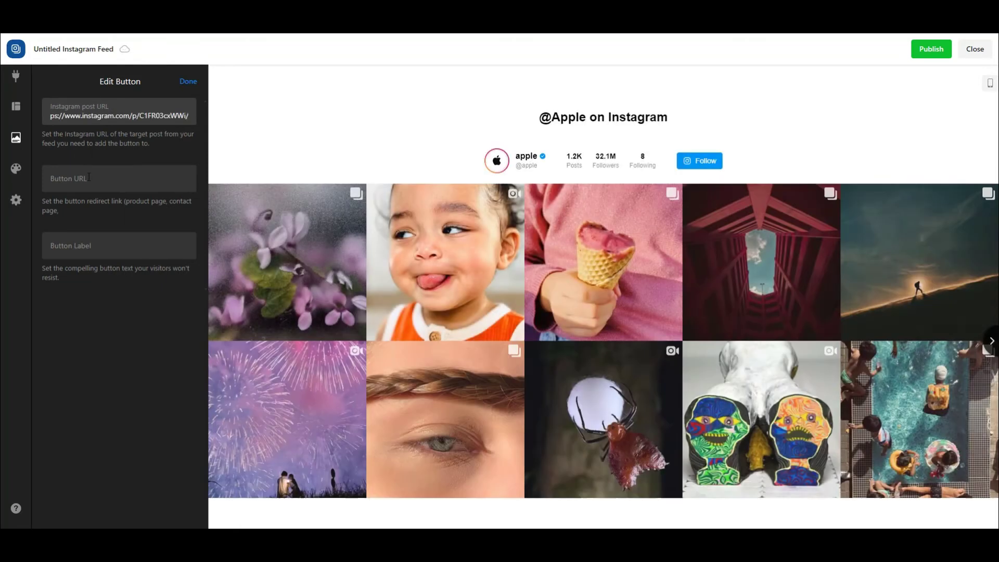
left_click(89, 177)
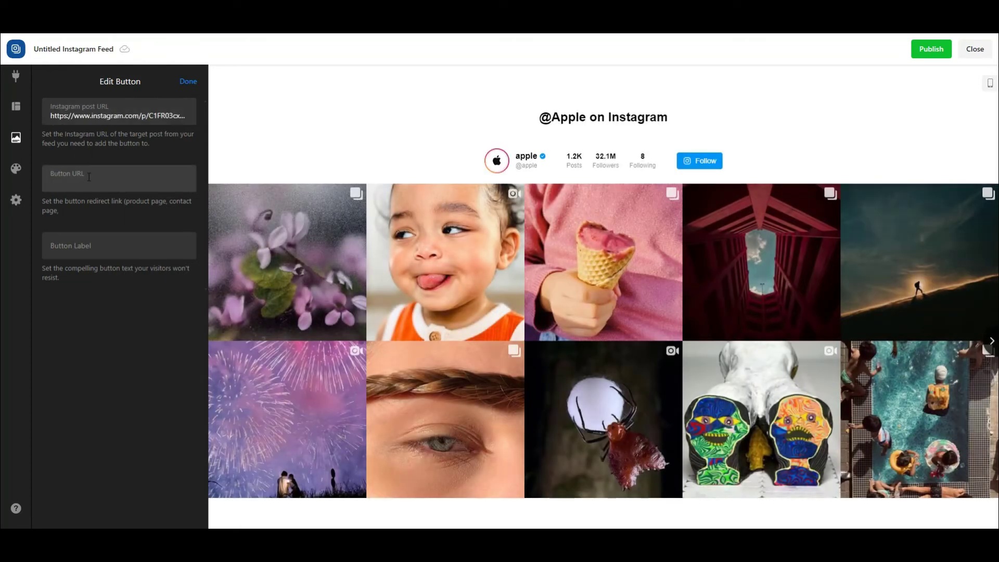
type("https://www.pitiya.com")
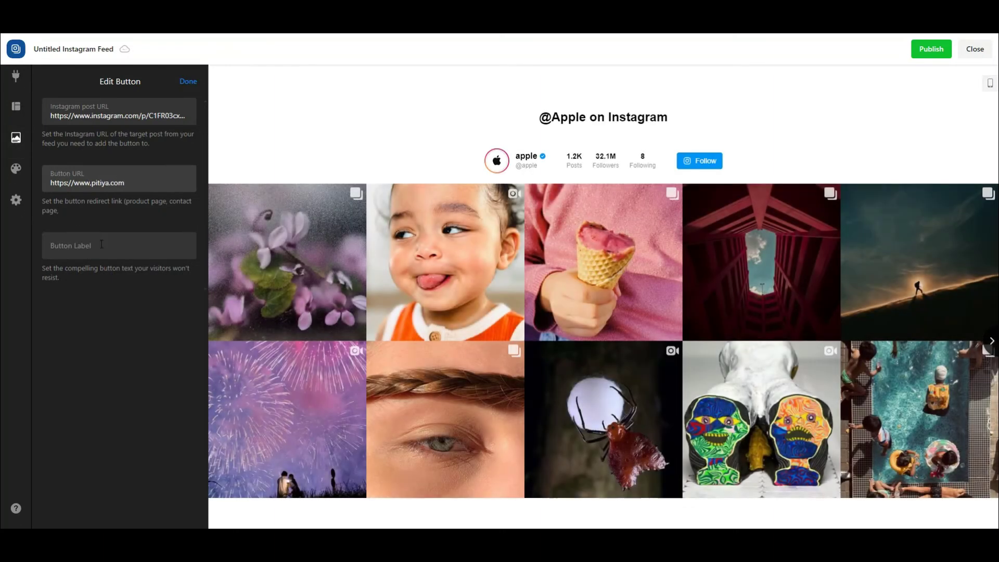
left_click(101, 244)
type("Visit Pitiya.com")
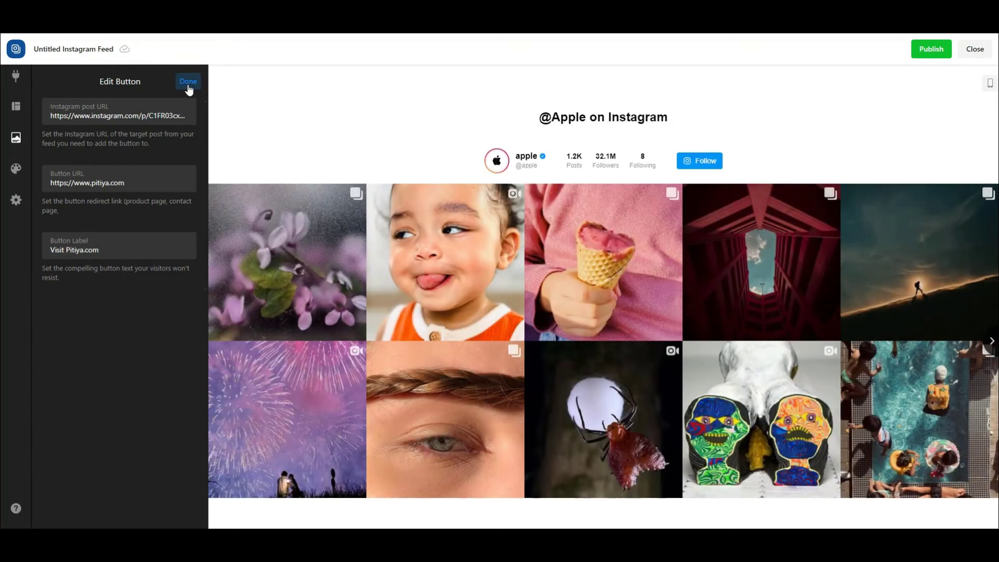
left_click(188, 82)
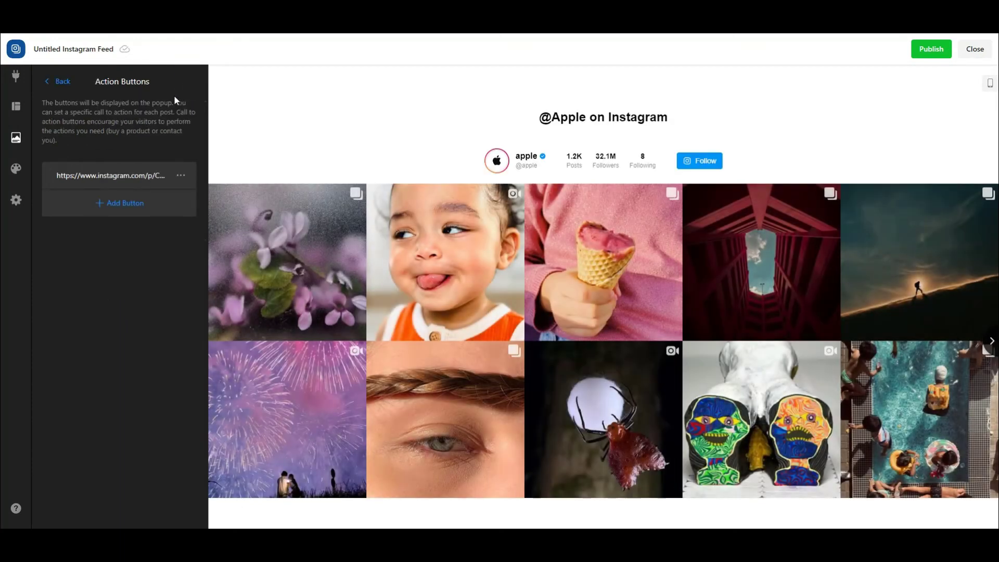
Under Style, preview the Sky, Emerald and Dark colour schemes, returning to Emerald
left_click(62, 84)
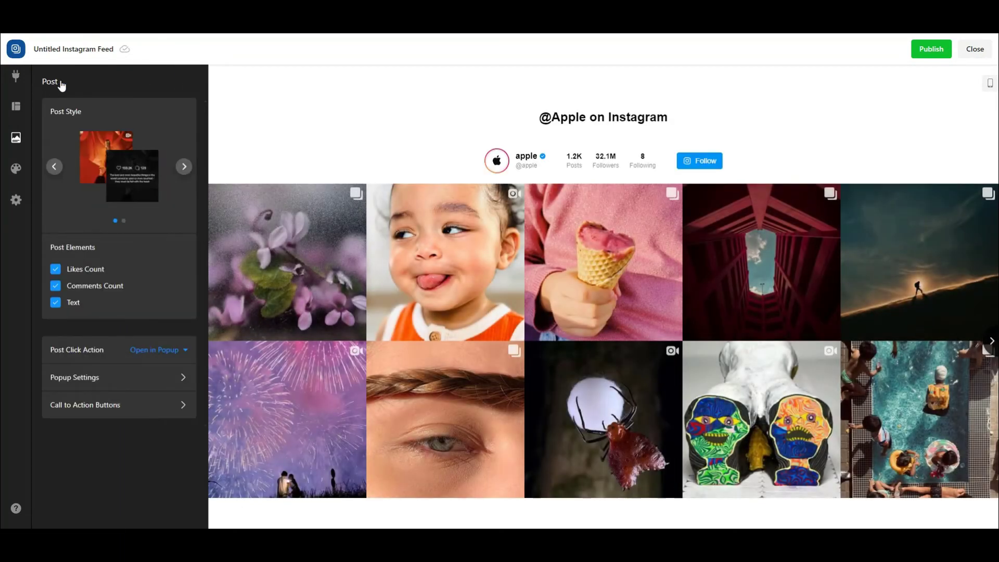
left_click(16, 168)
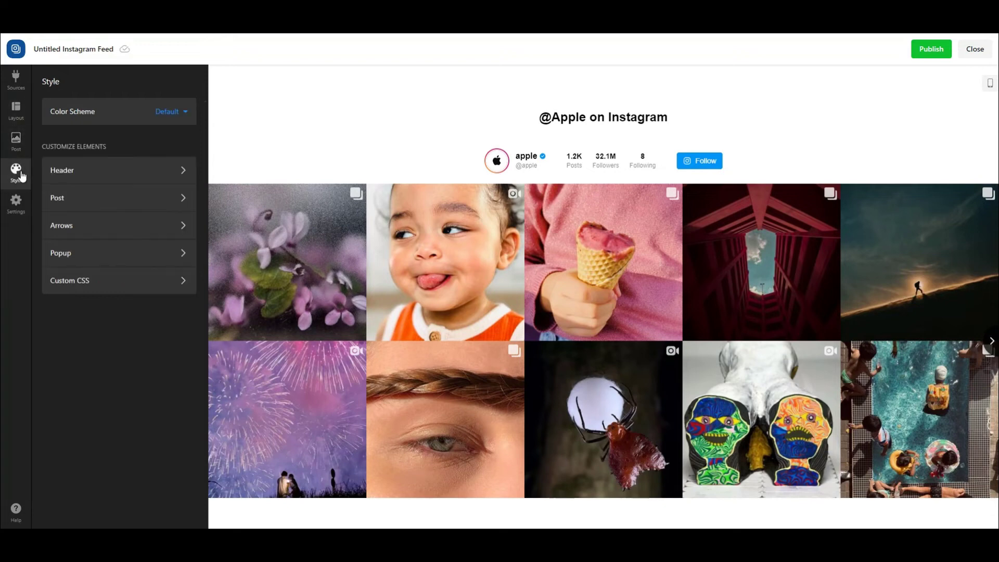
left_click(173, 117)
left_click(171, 157)
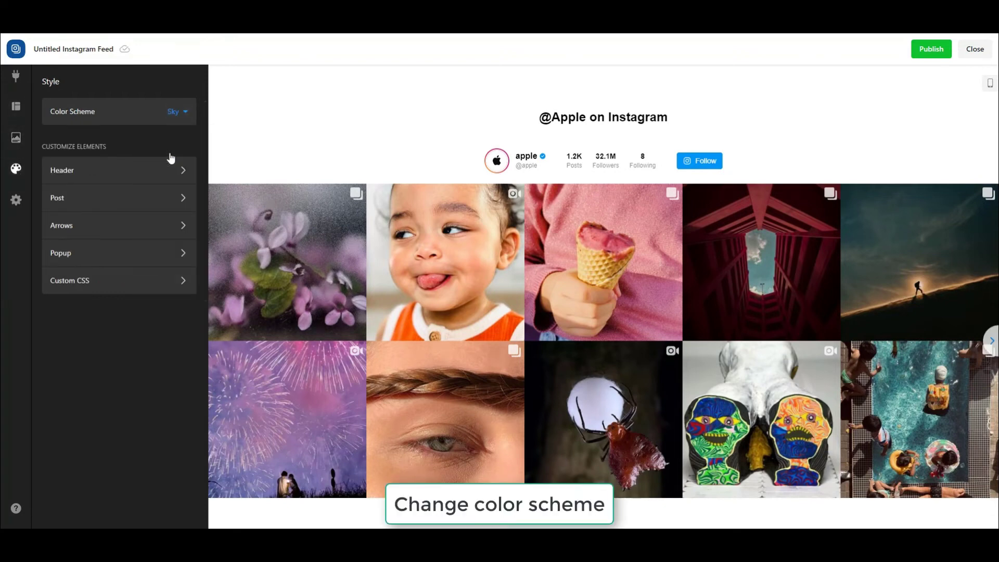
left_click(175, 121)
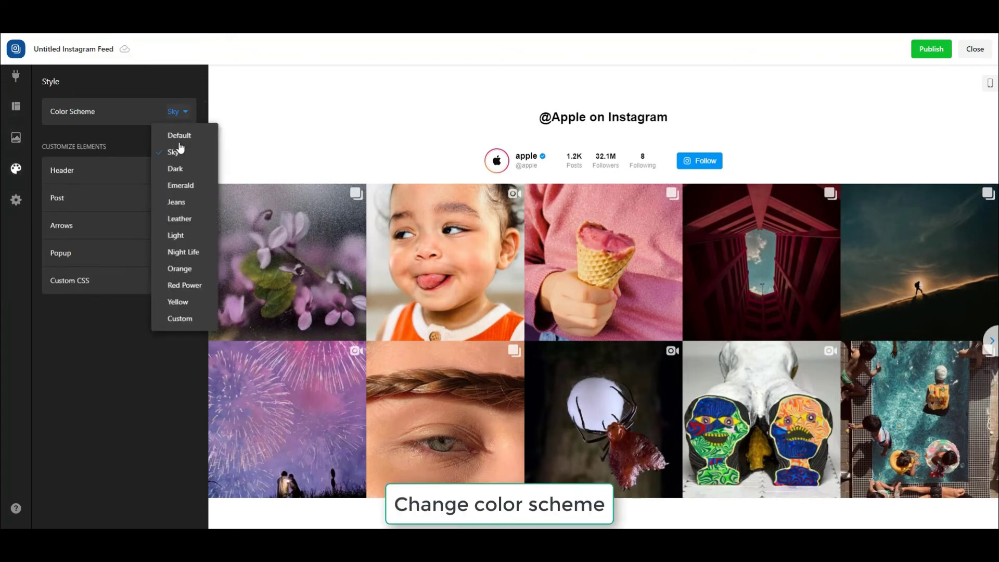
left_click(181, 185)
left_click(178, 120)
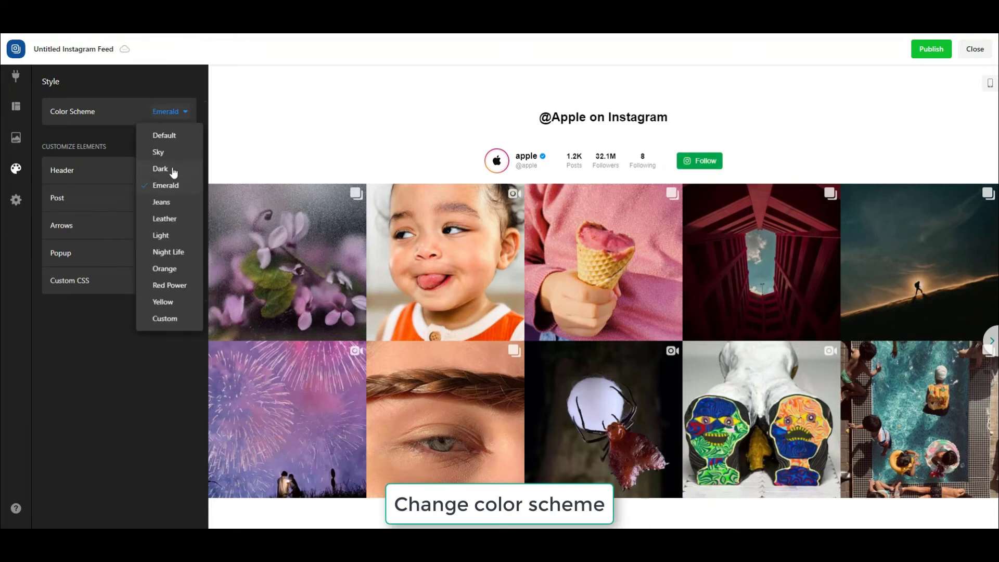
left_click(172, 169)
left_click(178, 118)
left_click(177, 185)
Preview the Jeans, Leather, Night Life and Red Power schemes, then settle on Custom
left_click(179, 120)
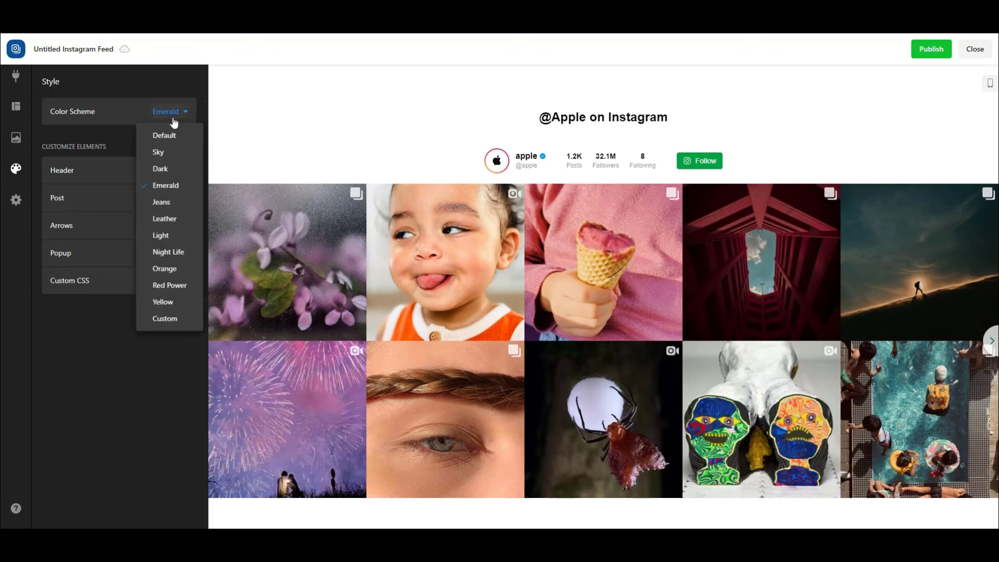
left_click(165, 206)
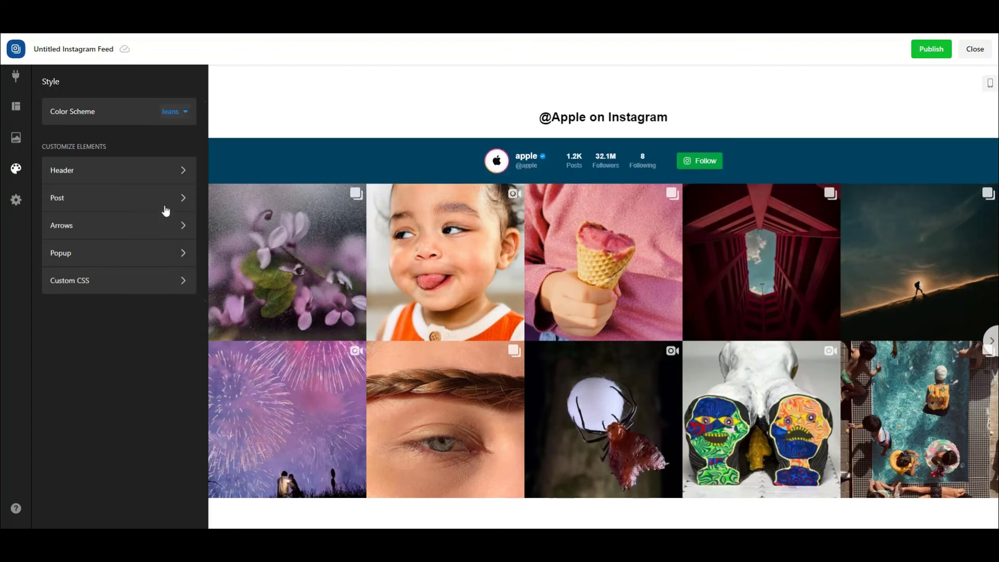
left_click(177, 119)
left_click(176, 219)
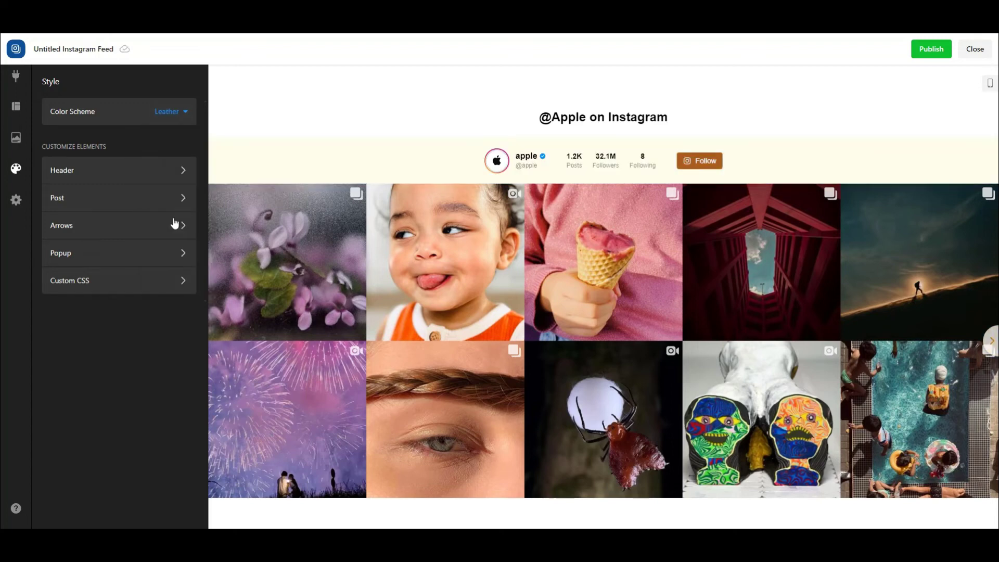
left_click(180, 118)
left_click(182, 254)
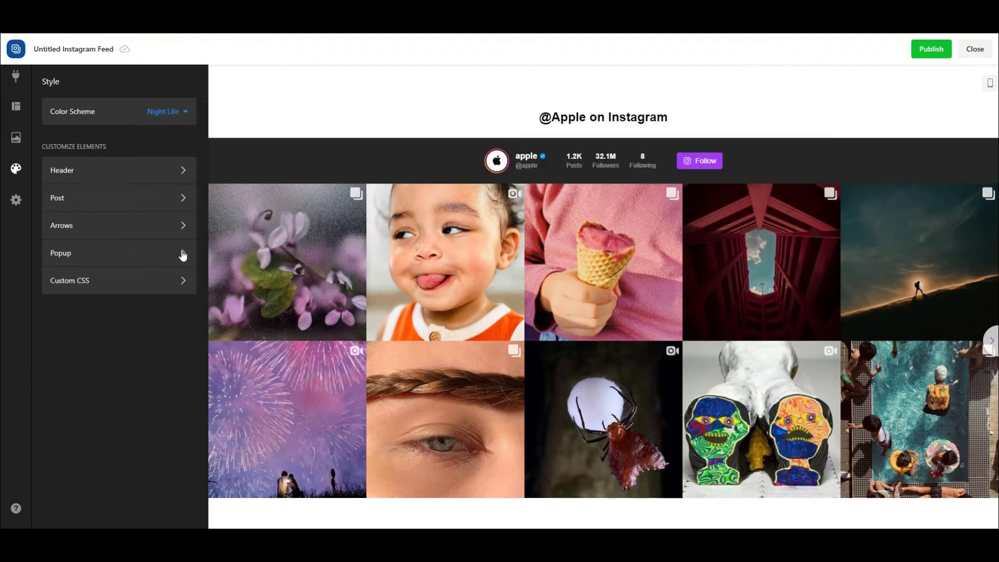
left_click(172, 125)
left_click(166, 286)
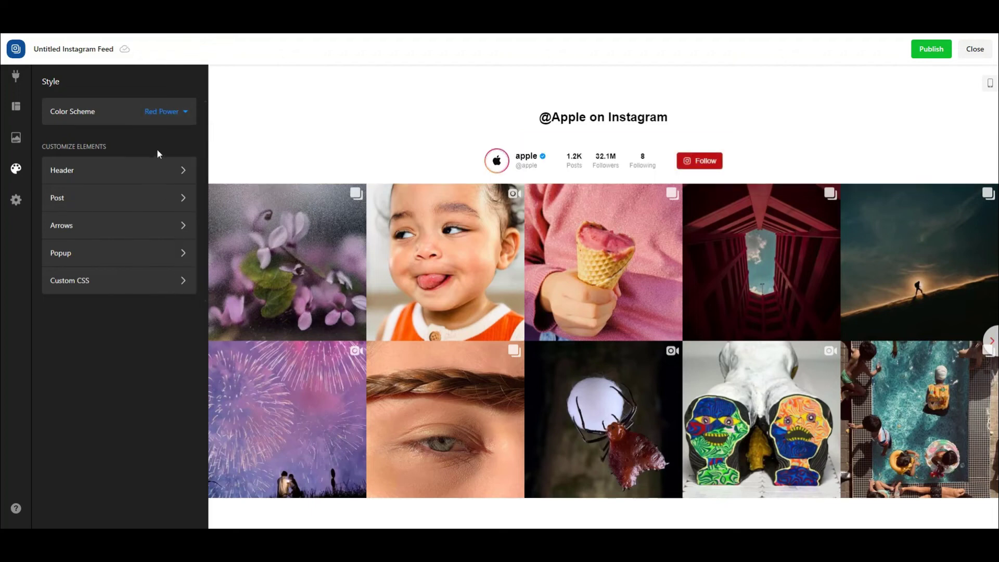
left_click(157, 120)
left_click(160, 321)
Inspect the header, arrow, popup and post overlay colour panels, then open Custom CSS
left_click(105, 170)
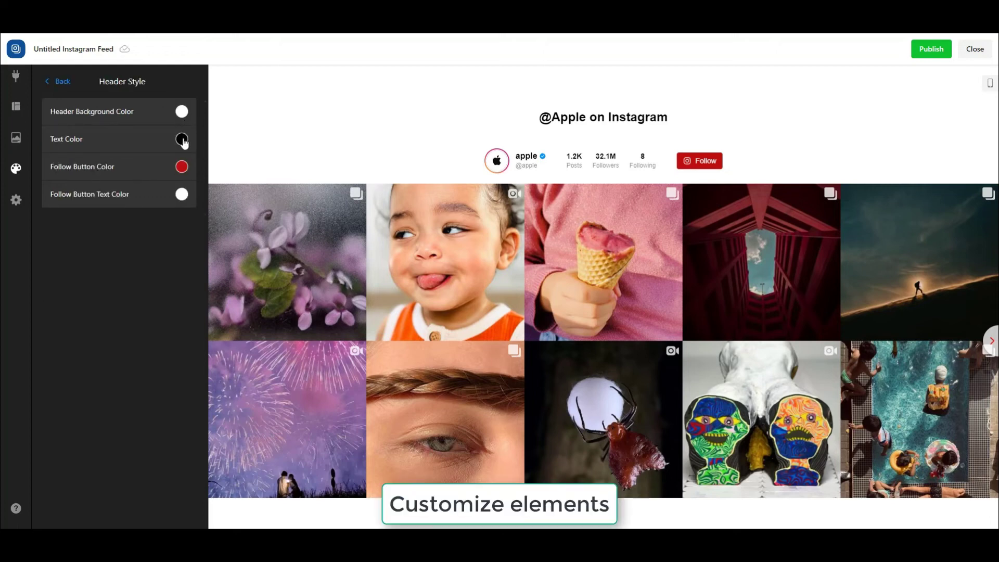
left_click(60, 81)
left_click(77, 225)
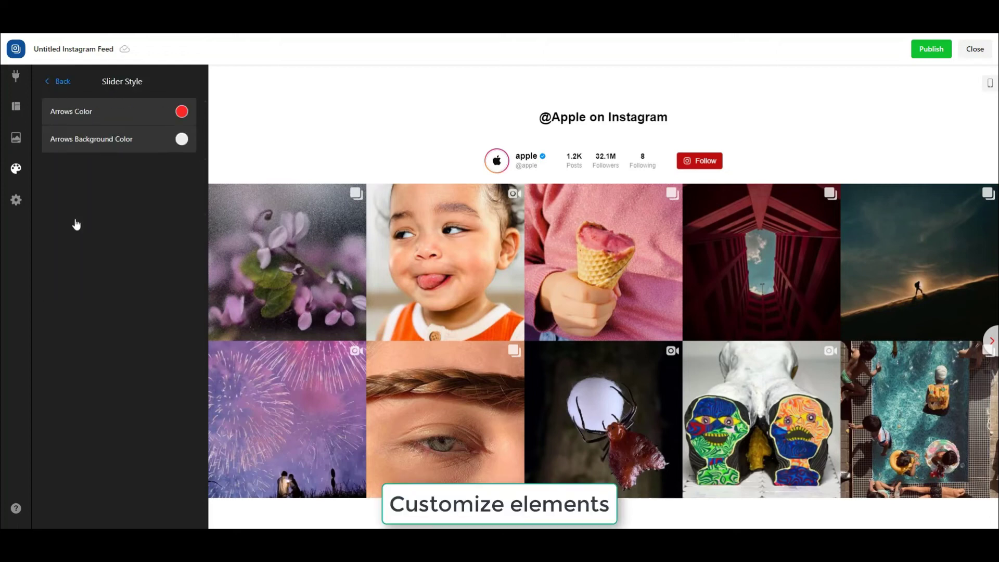
left_click(58, 82)
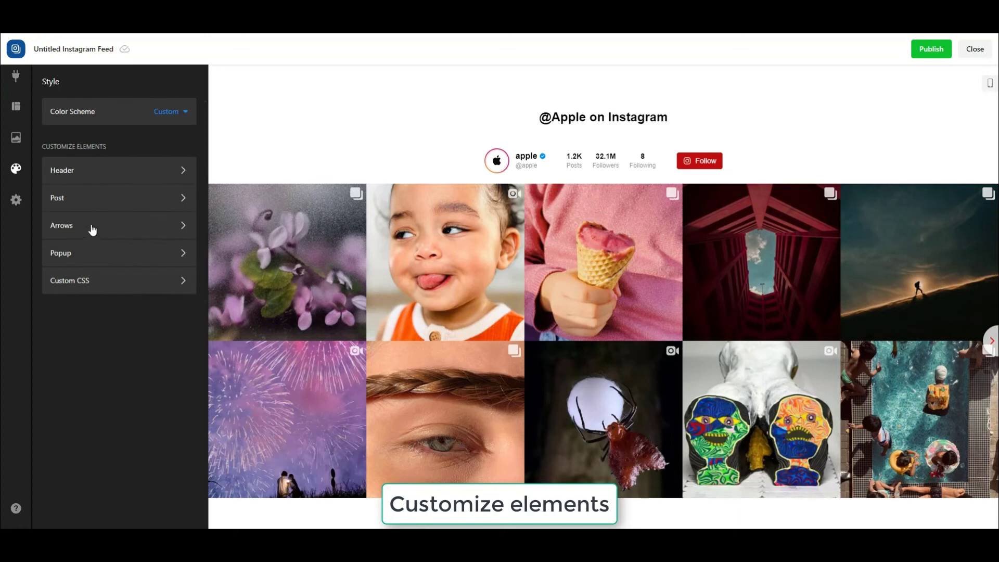
left_click(67, 253)
left_click(63, 82)
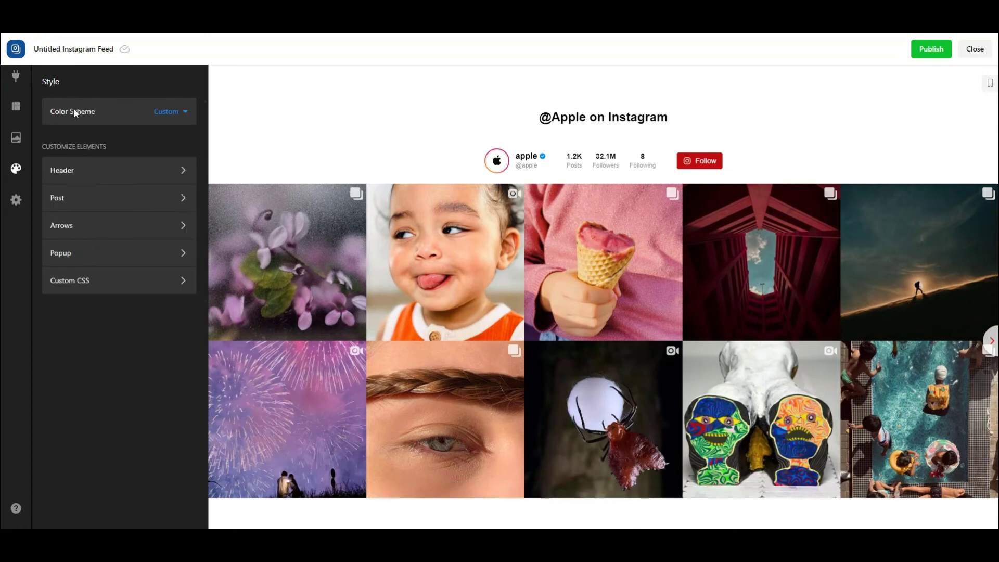
left_click(68, 198)
left_click(61, 81)
left_click(79, 264)
left_click(63, 81)
left_click(94, 286)
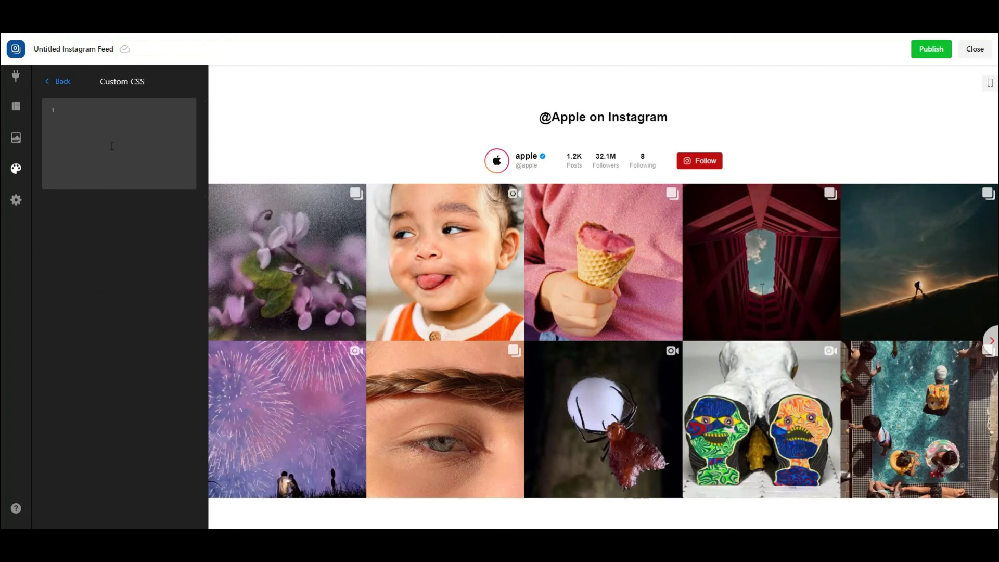
Leave the CSS editor and reset the feed to the Default colour scheme
left_click(62, 81)
left_click(181, 115)
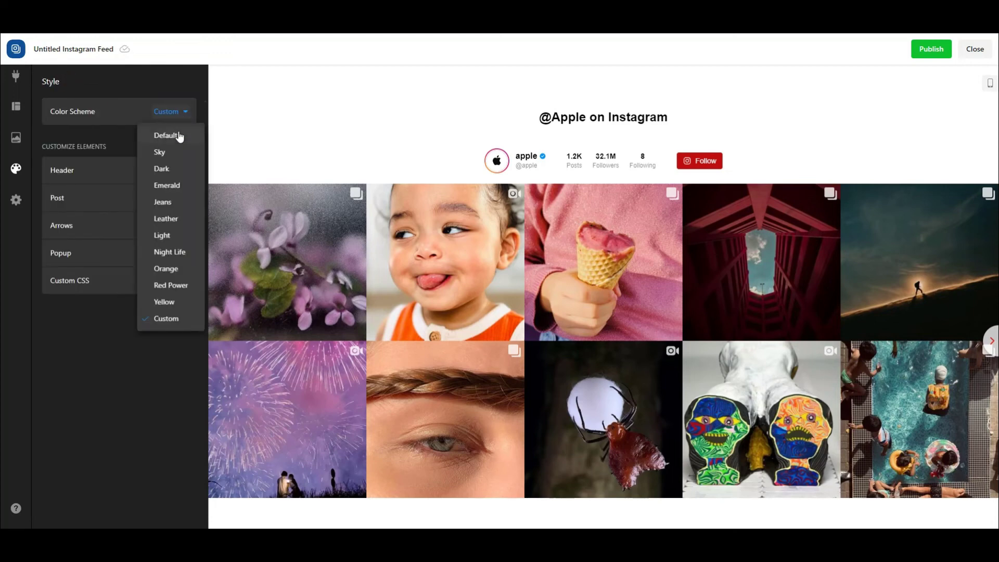
left_click(180, 137)
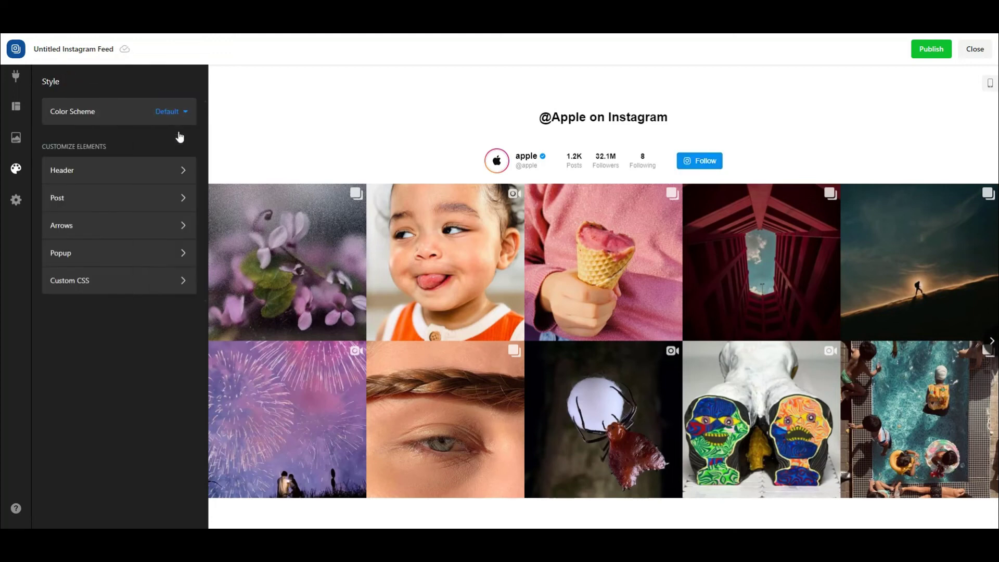
Confirm the widget language stays English in Settings, then return to Sources
left_click(16, 200)
left_click(182, 111)
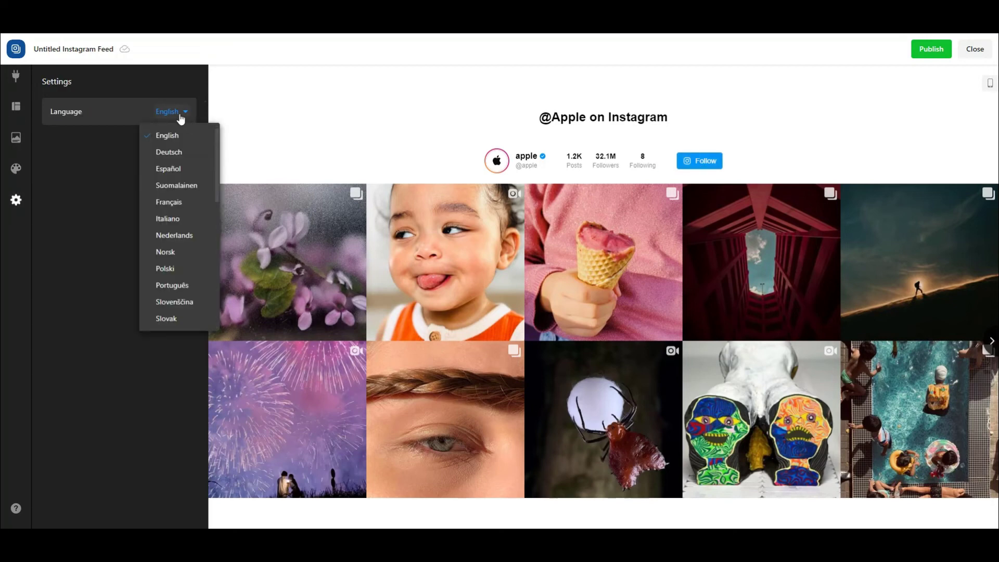
left_click(89, 151)
left_click(20, 82)
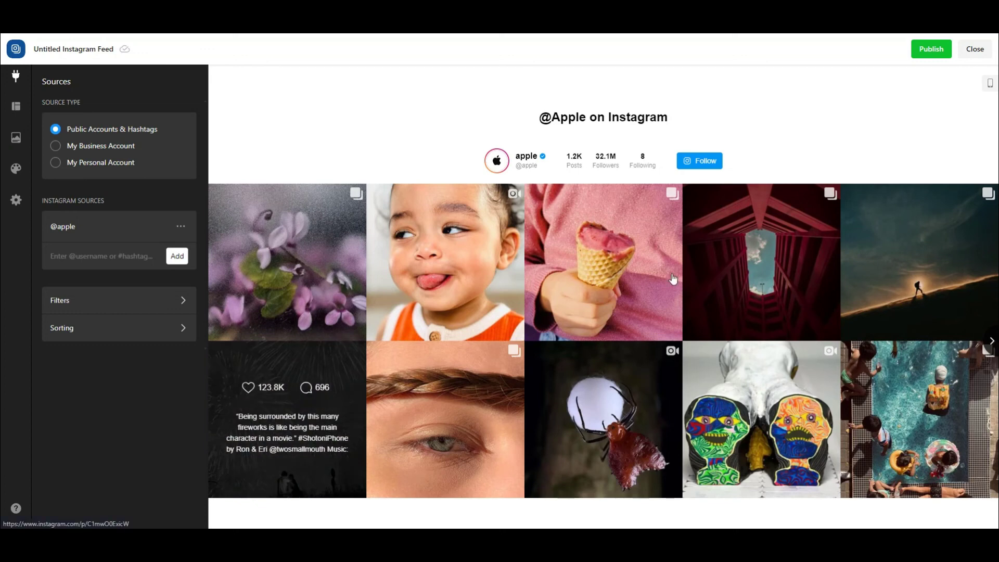
left_click(989, 85)
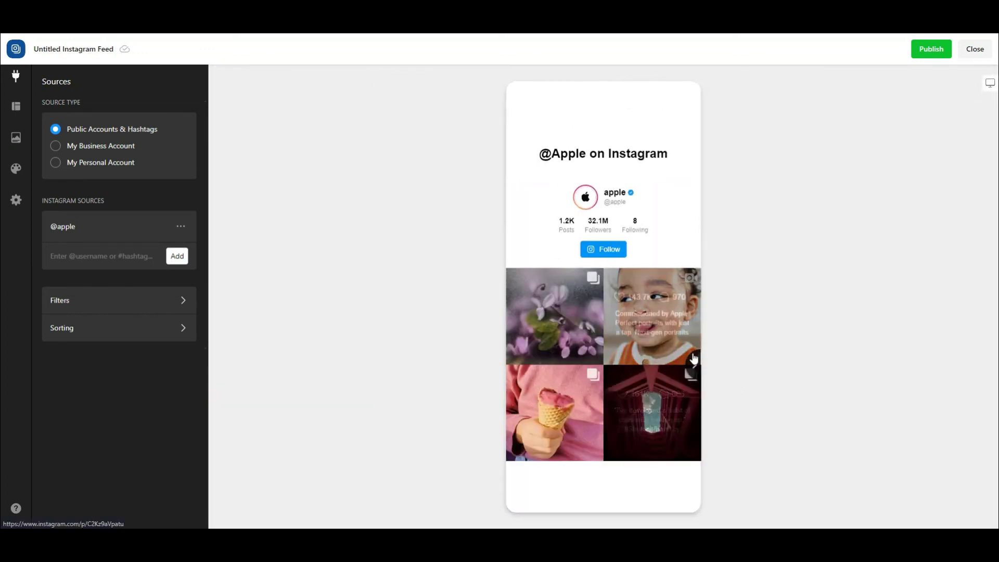
left_click(695, 363)
left_click(695, 364)
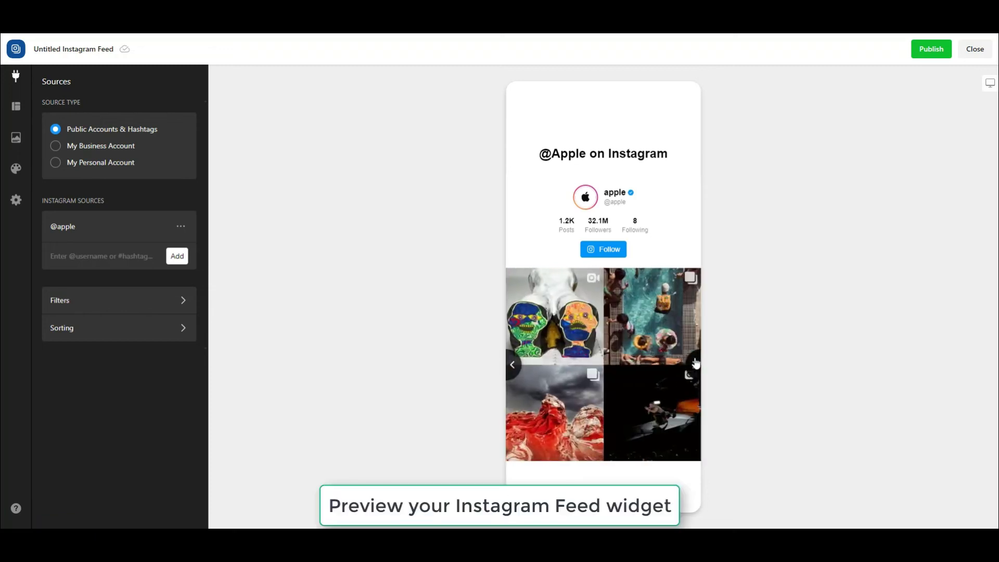
left_click(695, 364)
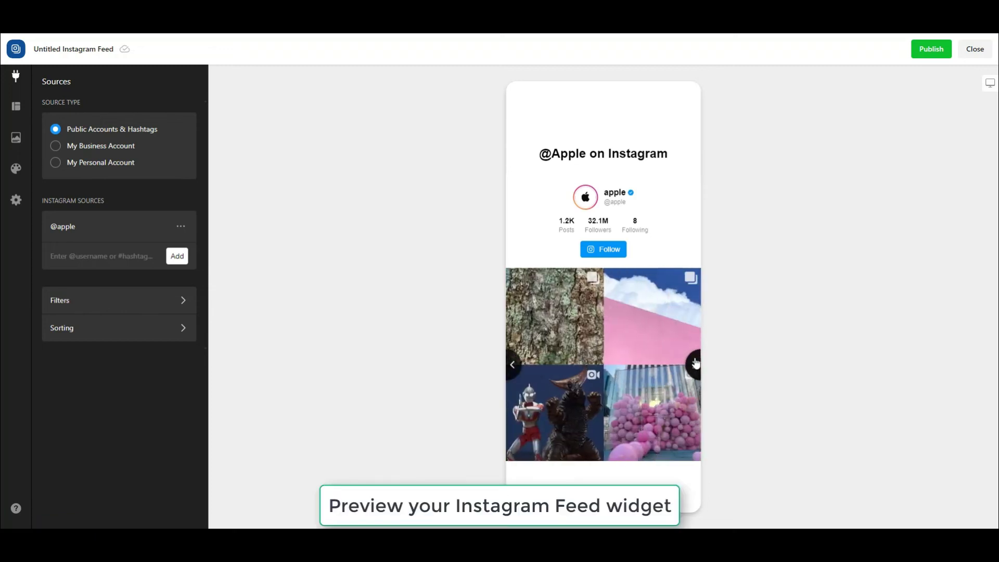
left_click(650, 326)
scroll(627, 360, "down", 6)
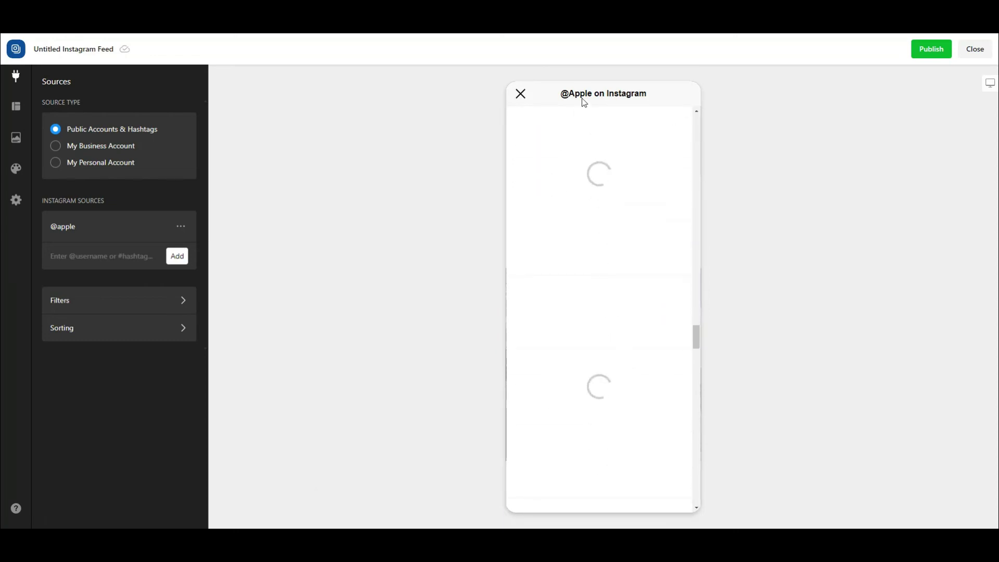
scroll(616, 317, "down", 2)
scroll(614, 312, "up", 5)
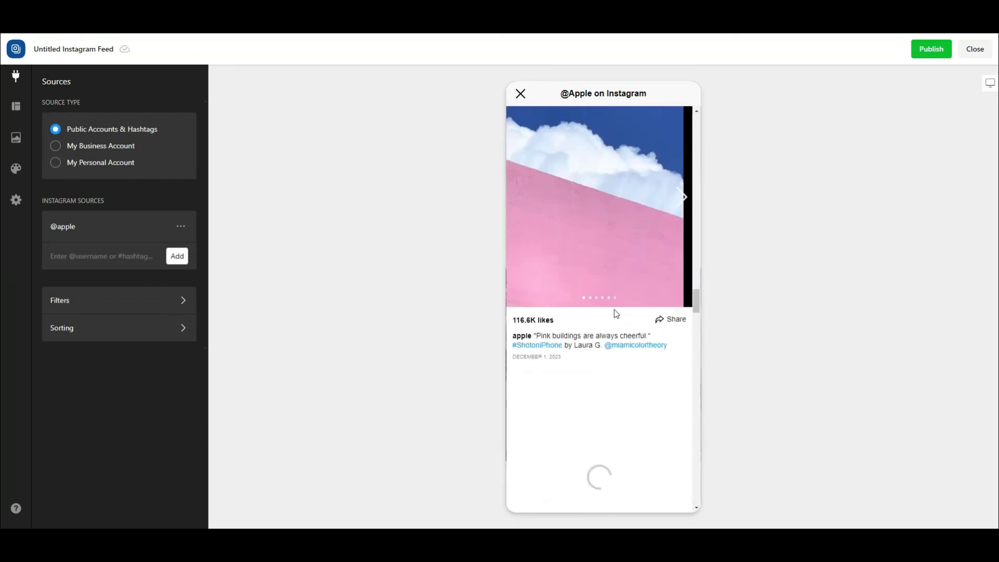
left_click(520, 93)
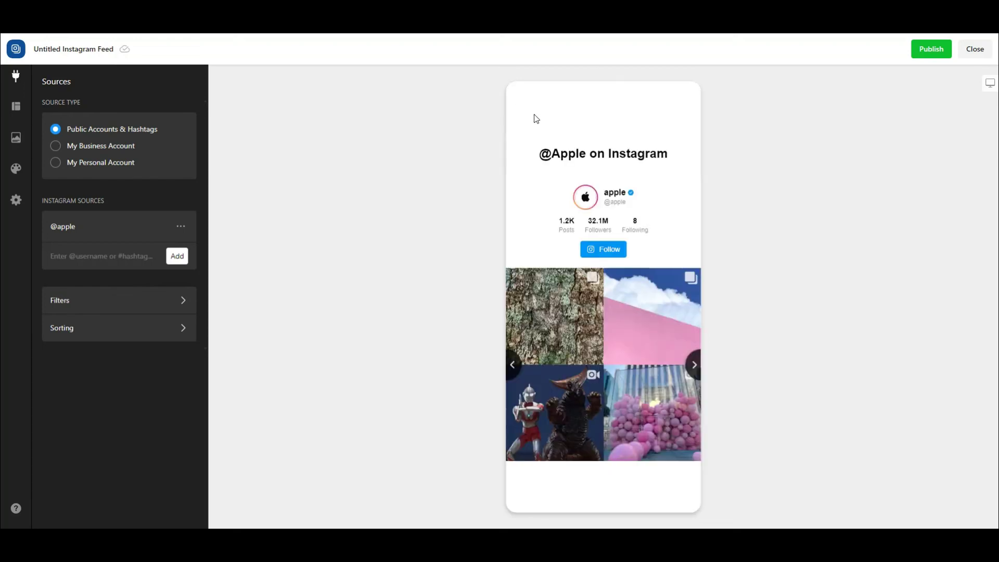
left_click(989, 81)
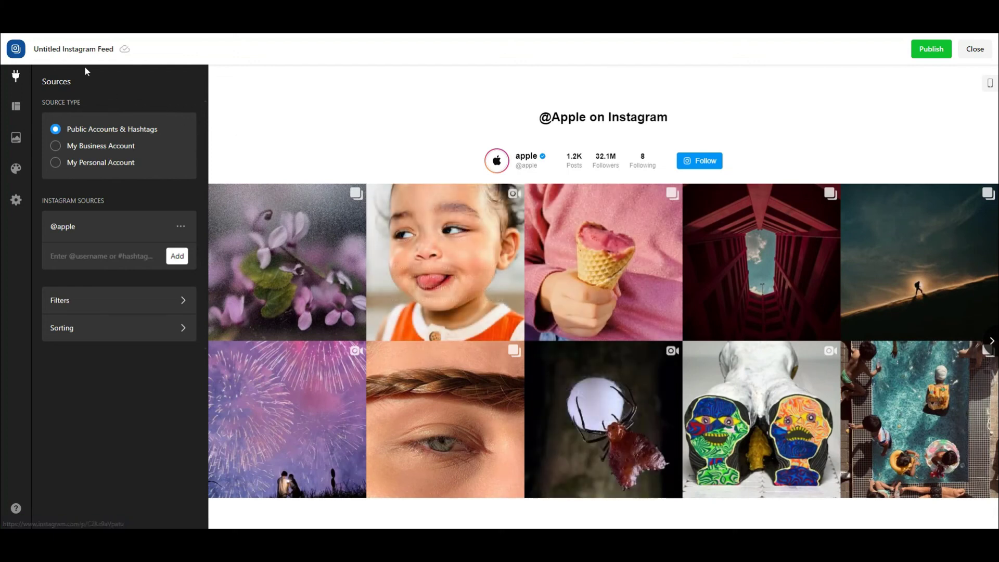
left_click(73, 49)
double_click(434, 282)
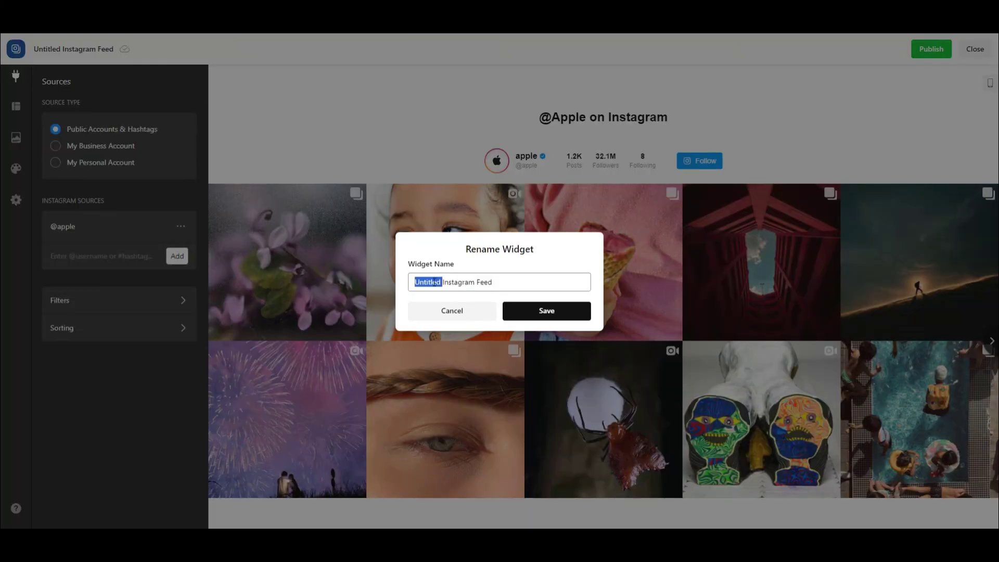
type("@Apple")
left_click(534, 310)
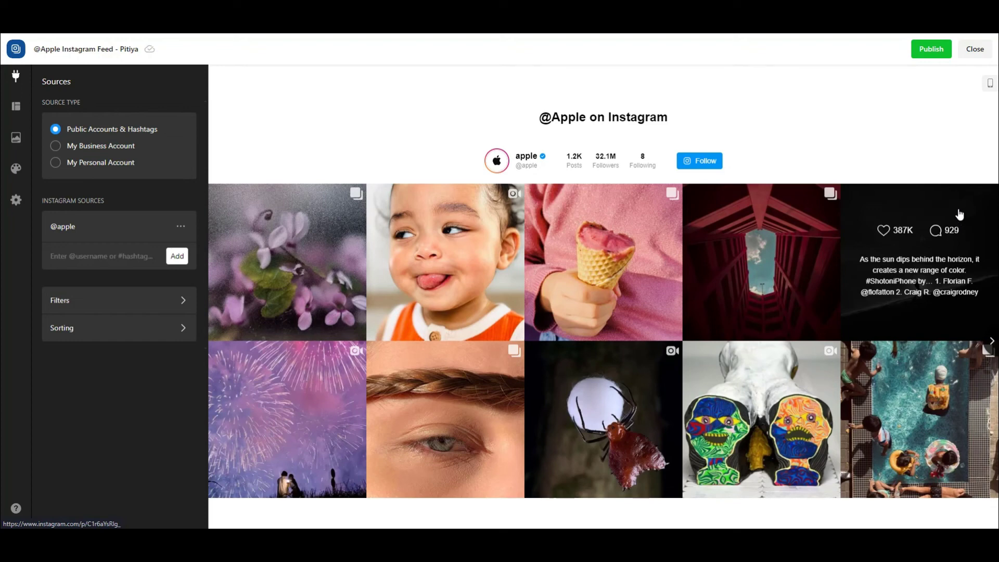
left_click(922, 52)
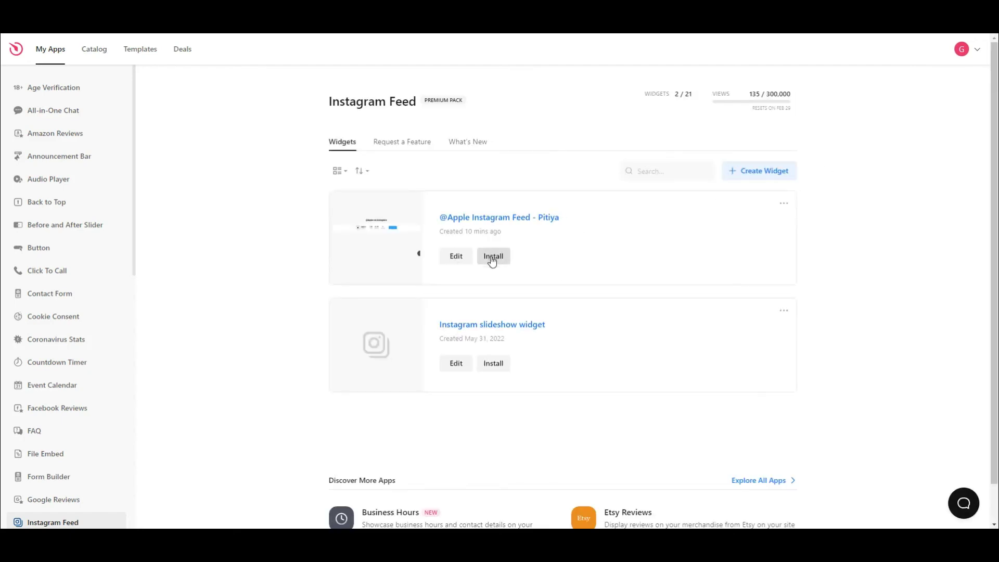
left_click(785, 205)
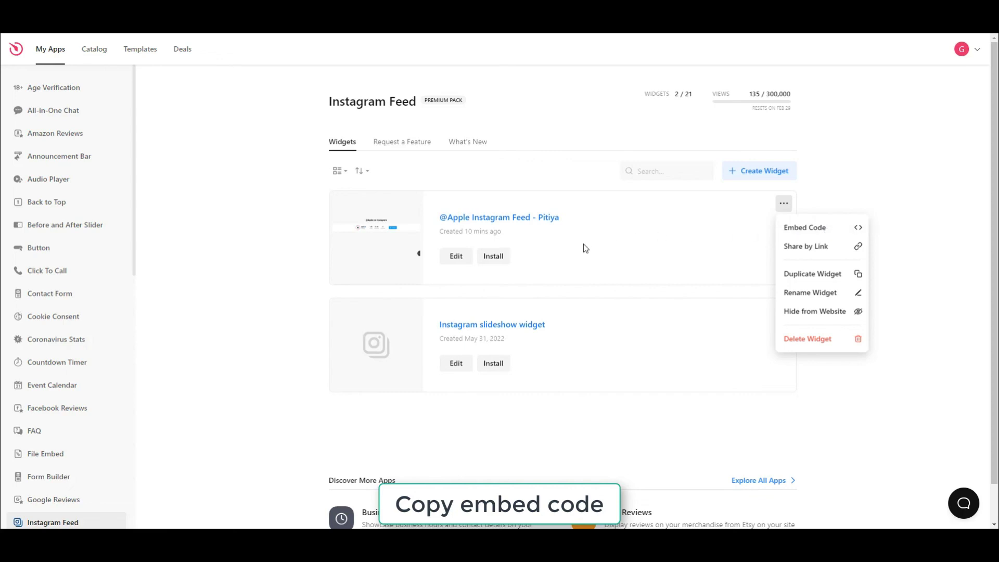
left_click(497, 260)
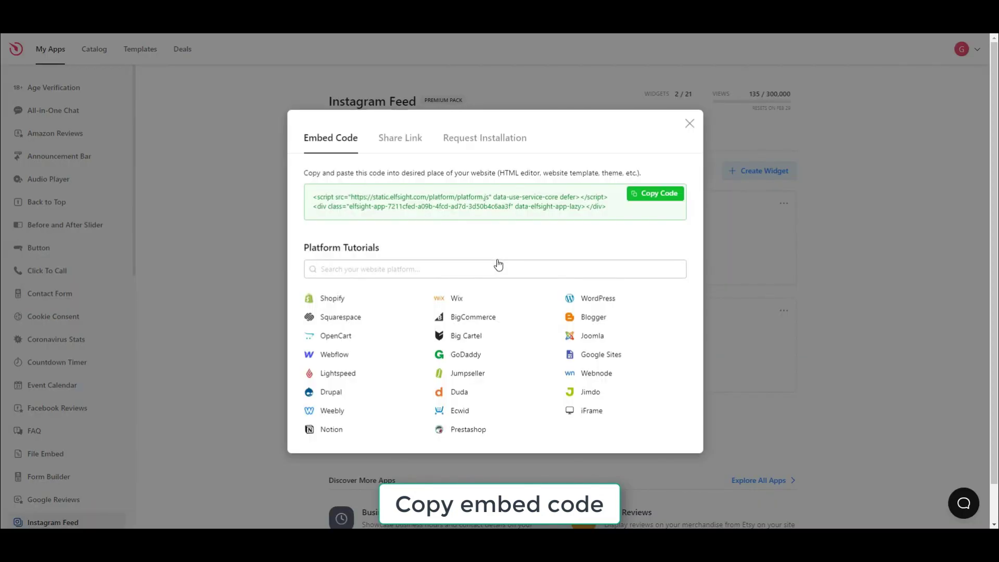
left_click(670, 197)
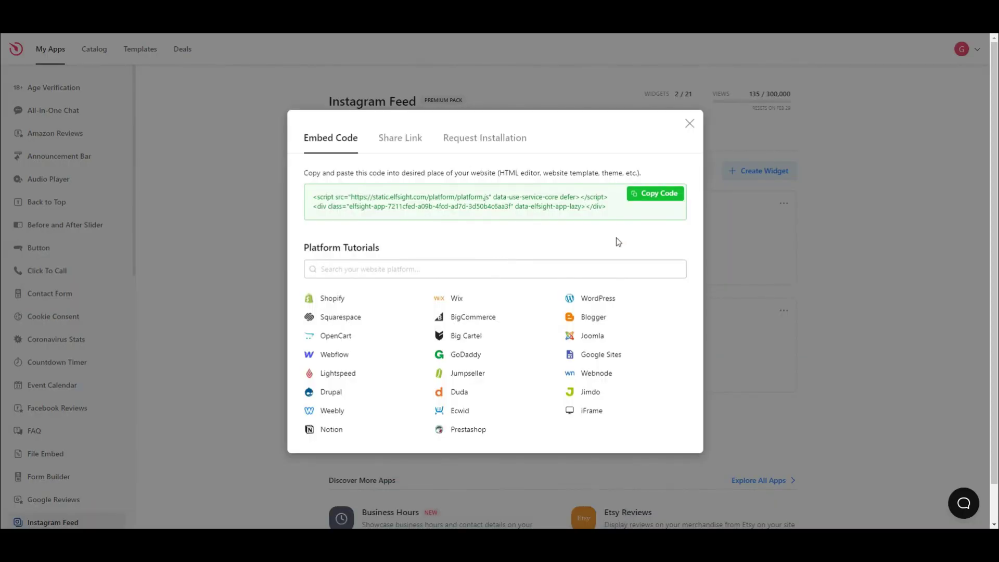